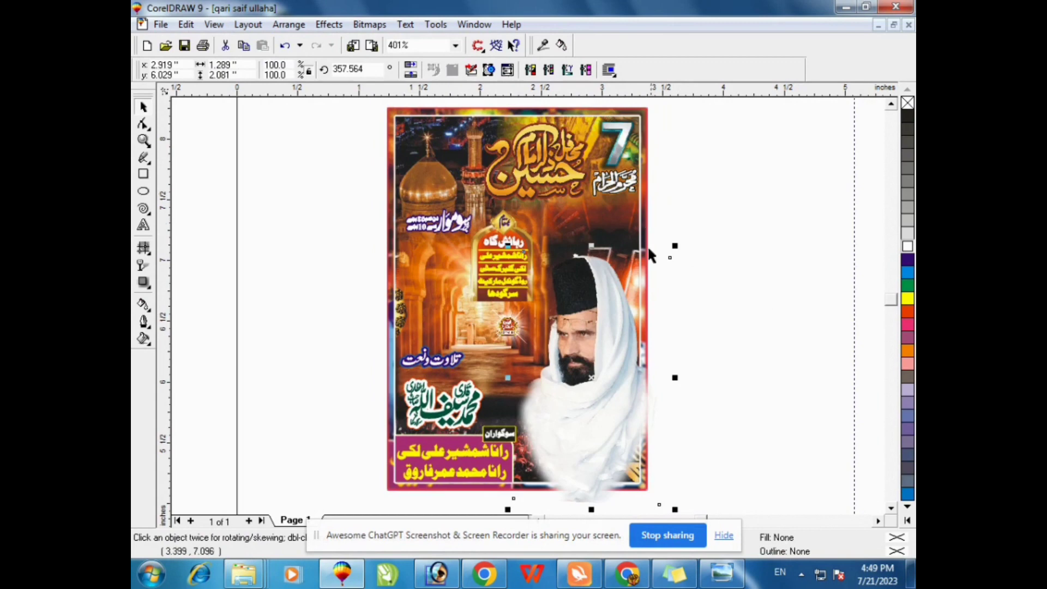
Enlarge the shawled man's portrait to about 1.548 × 2.499 inches and move it up along the poster's right edge
{"action": "left_click_drag", "start_coordinate": [674, 244], "coordinate": [691, 220]}
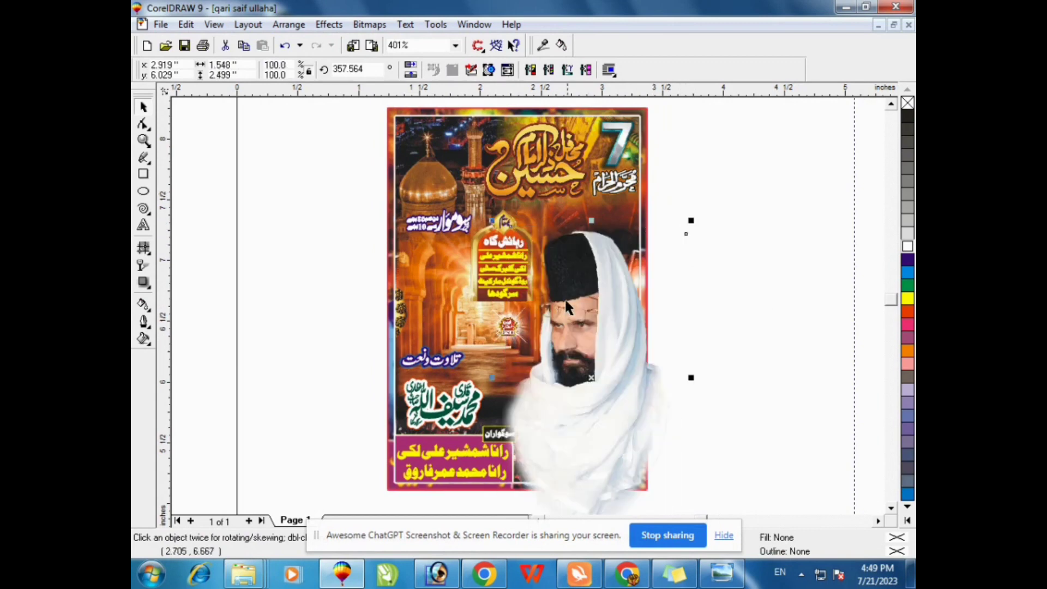
{"action": "left_click_drag", "start_coordinate": [576, 300], "coordinate": [580, 281]}
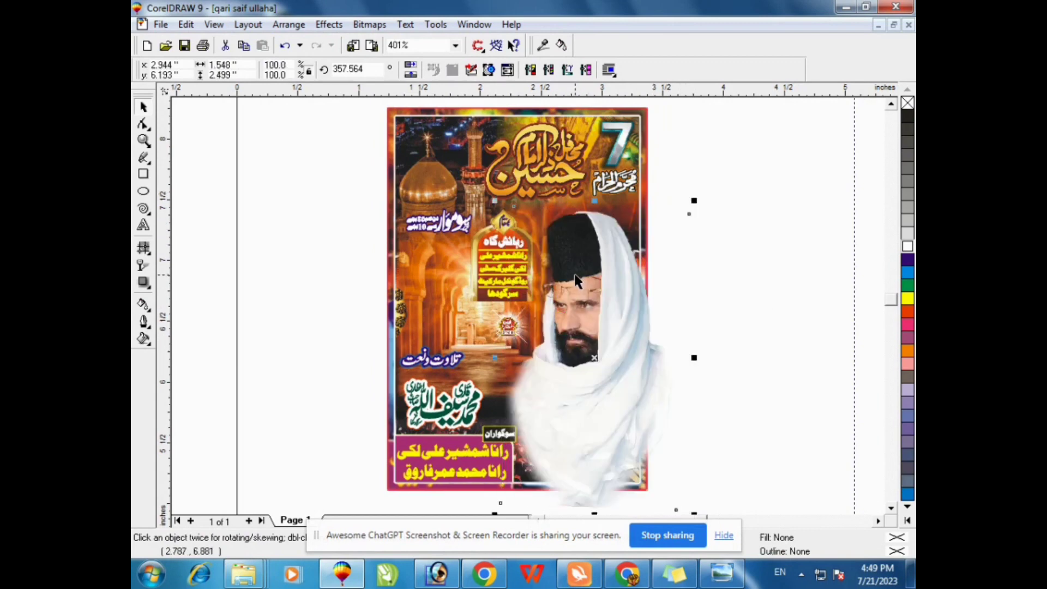
{"action": "key", "text": "Left"}
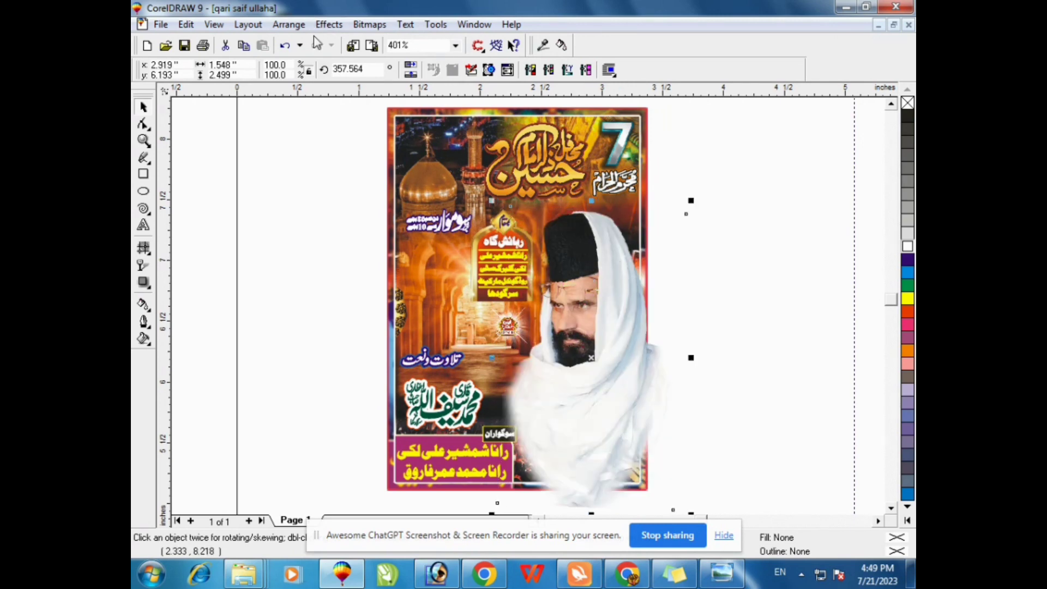
PowerClip the portrait inside the poster's frame container and deselect it
{"action": "left_click", "coordinate": [329, 24]}
{"action": "mouse_move", "coordinate": [400, 143]}
{"action": "left_click", "coordinate": [548, 138]}
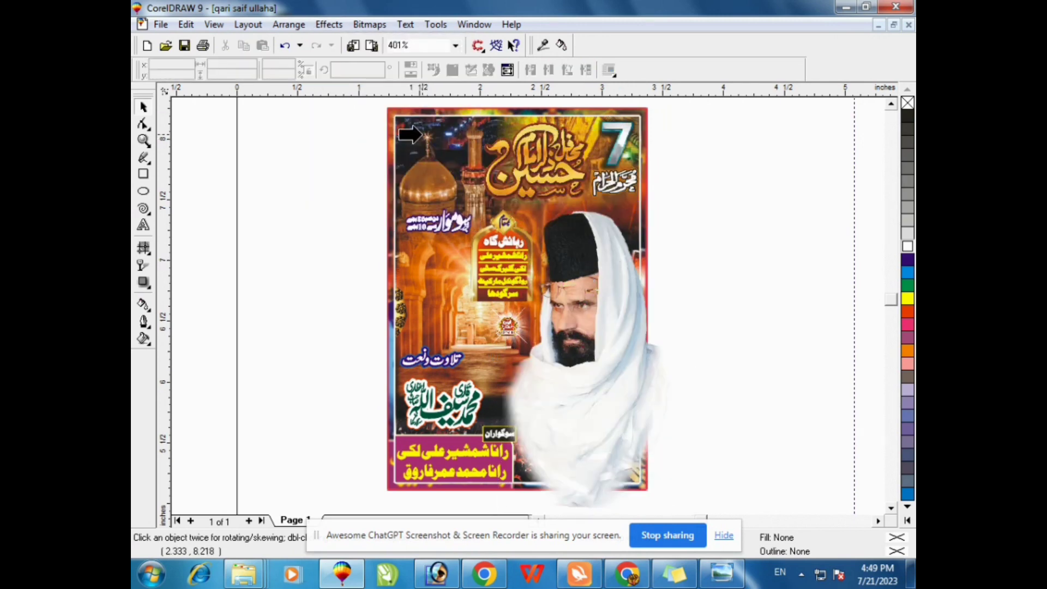
{"action": "left_click", "coordinate": [412, 137]}
{"action": "left_click", "coordinate": [694, 238]}
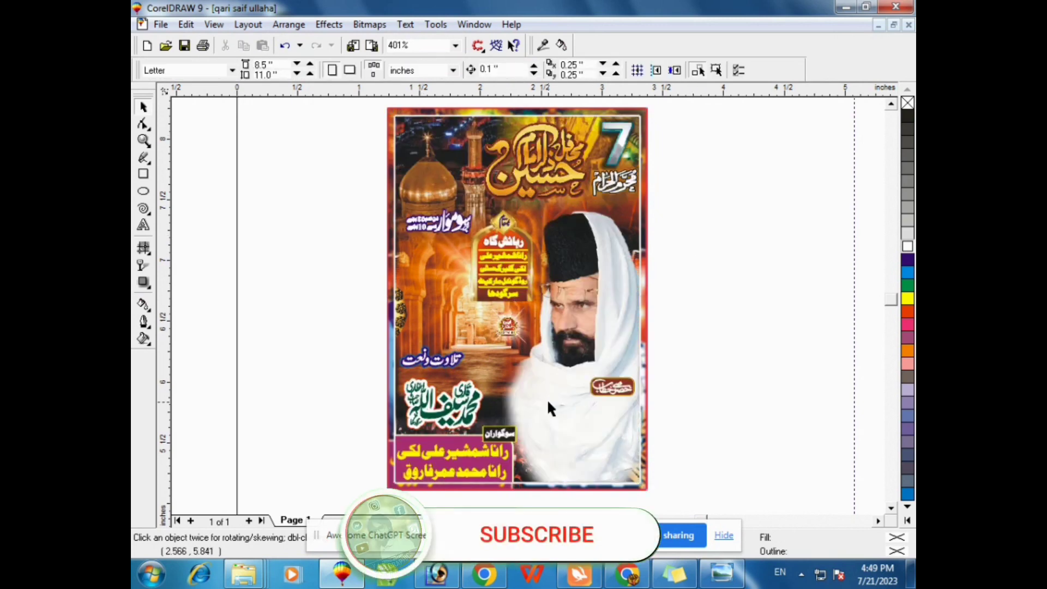
Open the poster's PowerClip contents to check the magenta panel and the portrait, and finish editing the level
{"action": "right_click", "coordinate": [428, 276]}
{"action": "left_click", "coordinate": [480, 213]}
{"action": "left_click_drag", "start_coordinate": [303, 416], "coordinate": [588, 515]}
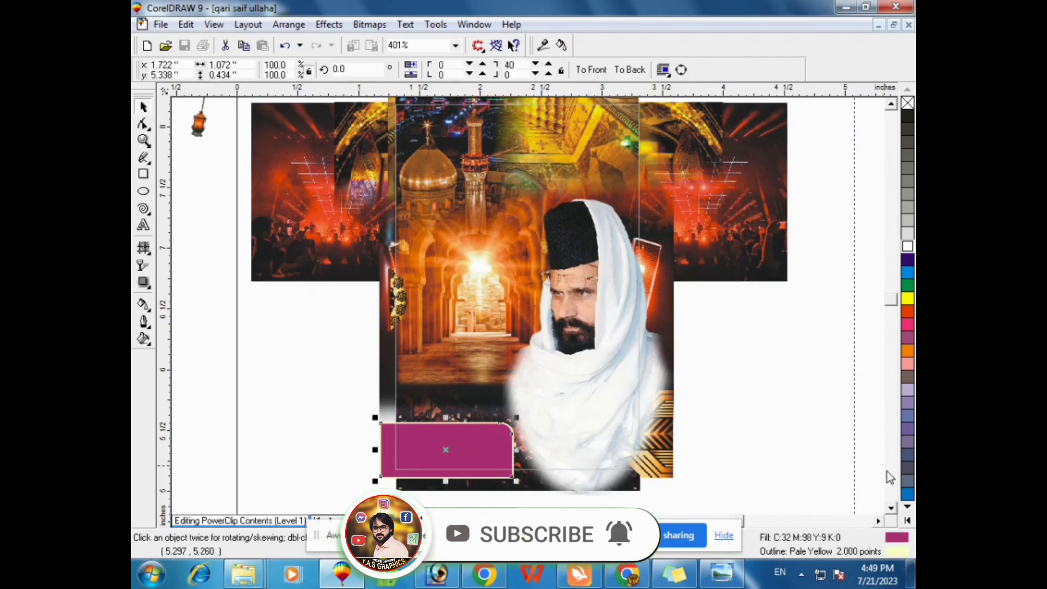
{"action": "right_click", "coordinate": [544, 203]}
{"action": "left_click", "coordinate": [605, 227]}
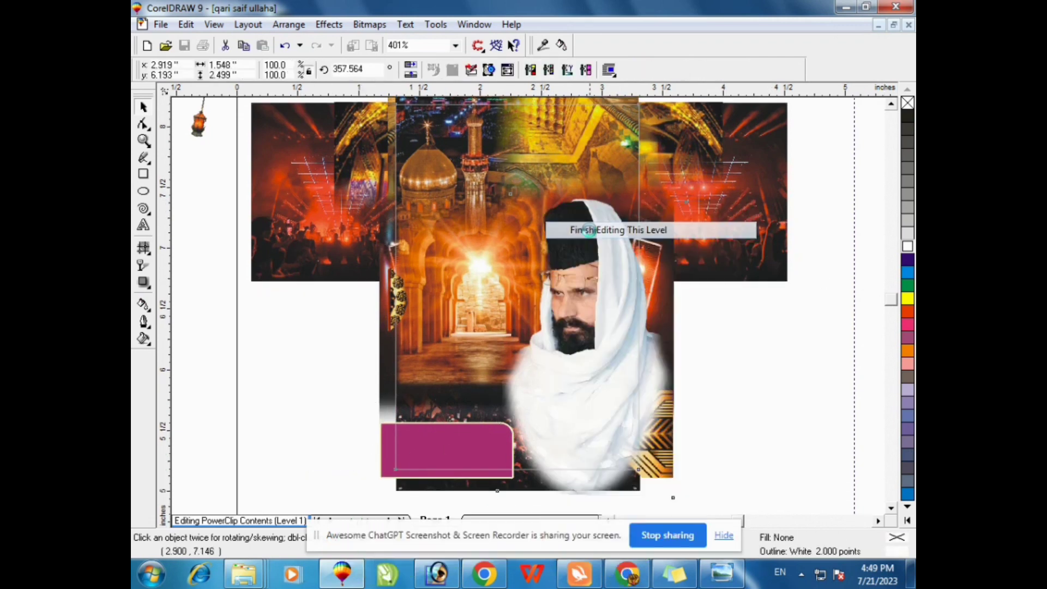
{"action": "left_click", "coordinate": [700, 329]}
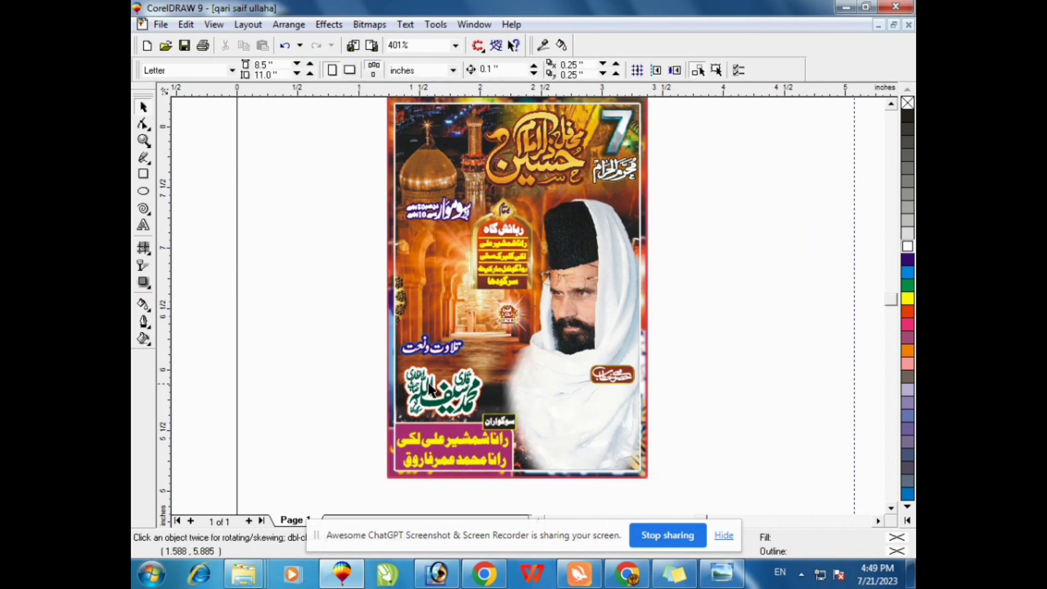
Switch to Windows Explorer, open the naat folder inside picture, and restart the program
{"action": "left_click", "coordinate": [847, 7]}
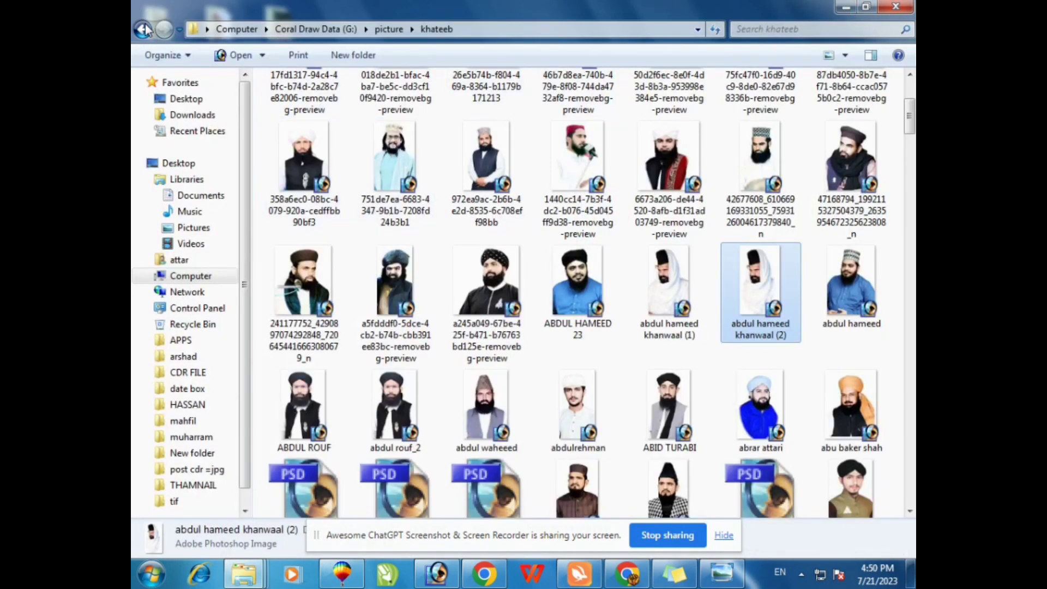
{"action": "left_click", "coordinate": [144, 29]}
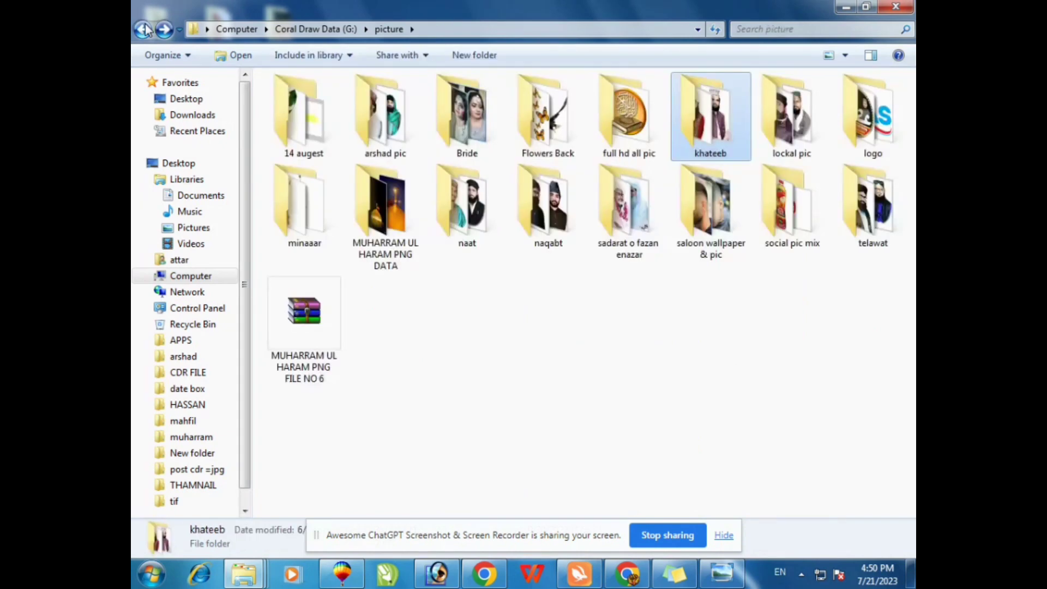
{"action": "double_click", "coordinate": [489, 208]}
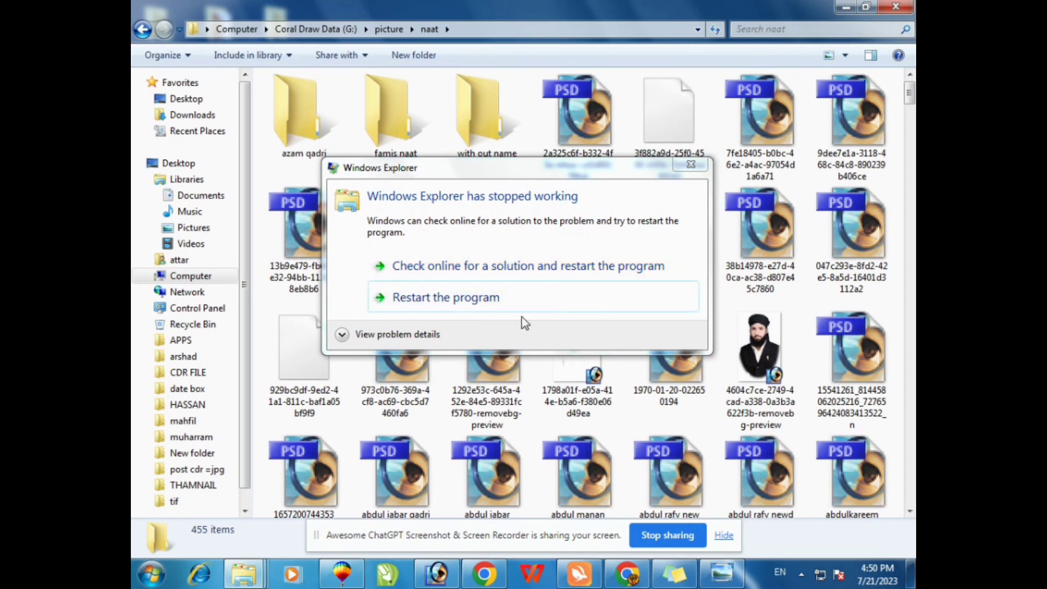
{"action": "left_click", "coordinate": [516, 300]}
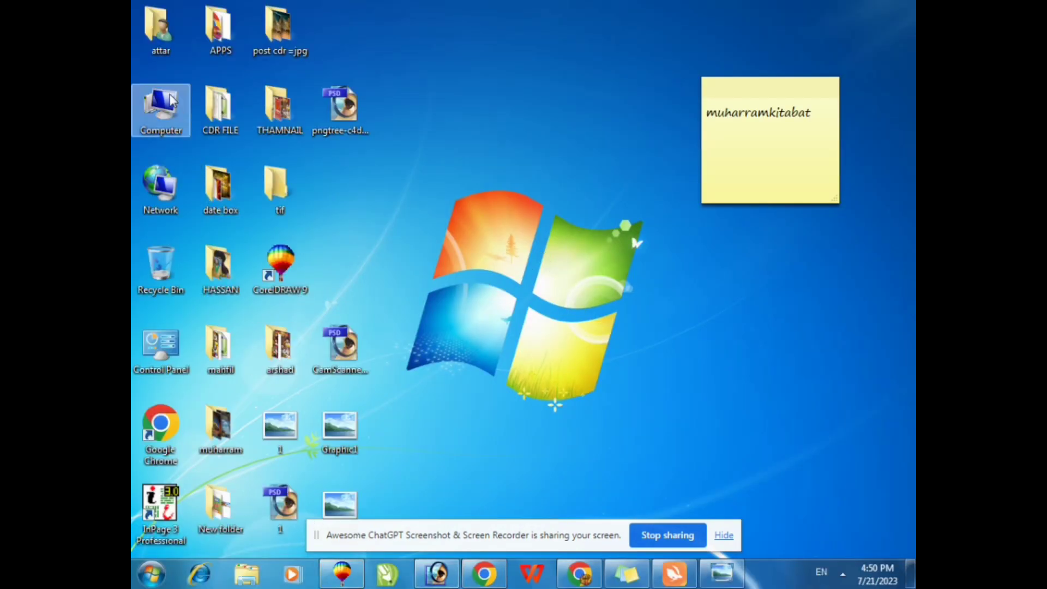
Open the naat folder inside the picture folder on the Coral Draw Data (G:) drive
{"action": "double_click", "coordinate": [172, 100]}
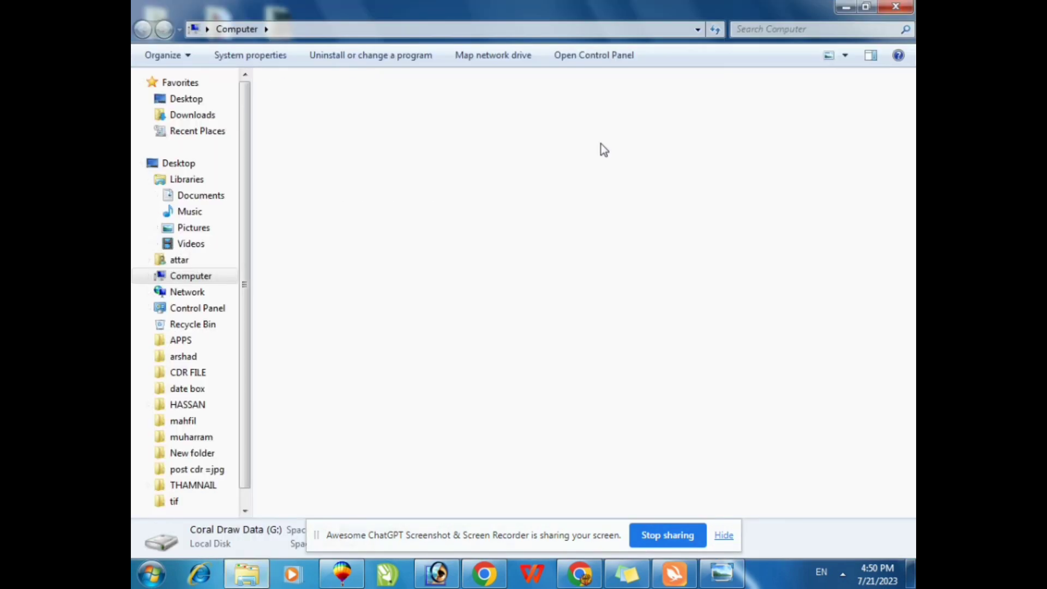
{"action": "double_click", "coordinate": [489, 201]}
{"action": "left_click", "coordinate": [472, 229]}
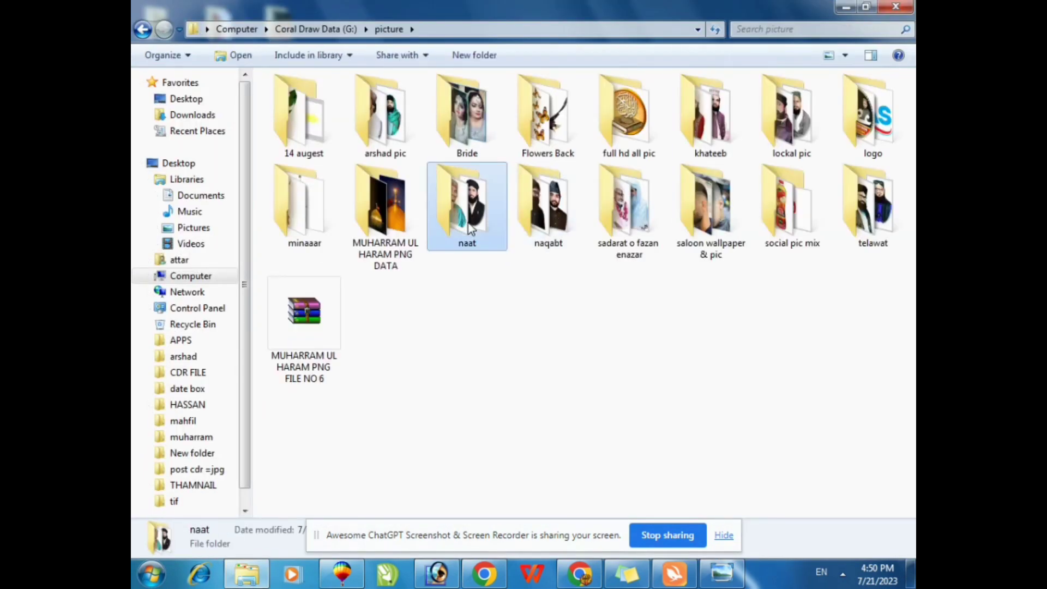
{"action": "double_click", "coordinate": [472, 229]}
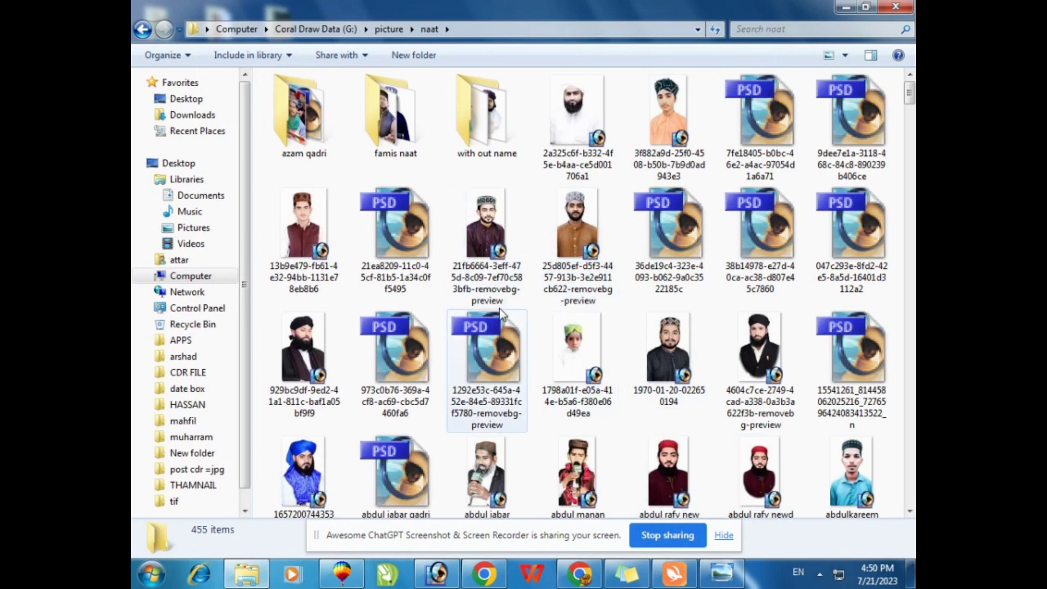
Look through the portraits in the famis naat subfolder and return to the naat folder
{"action": "left_click", "coordinate": [479, 132]}
{"action": "double_click", "coordinate": [376, 139]}
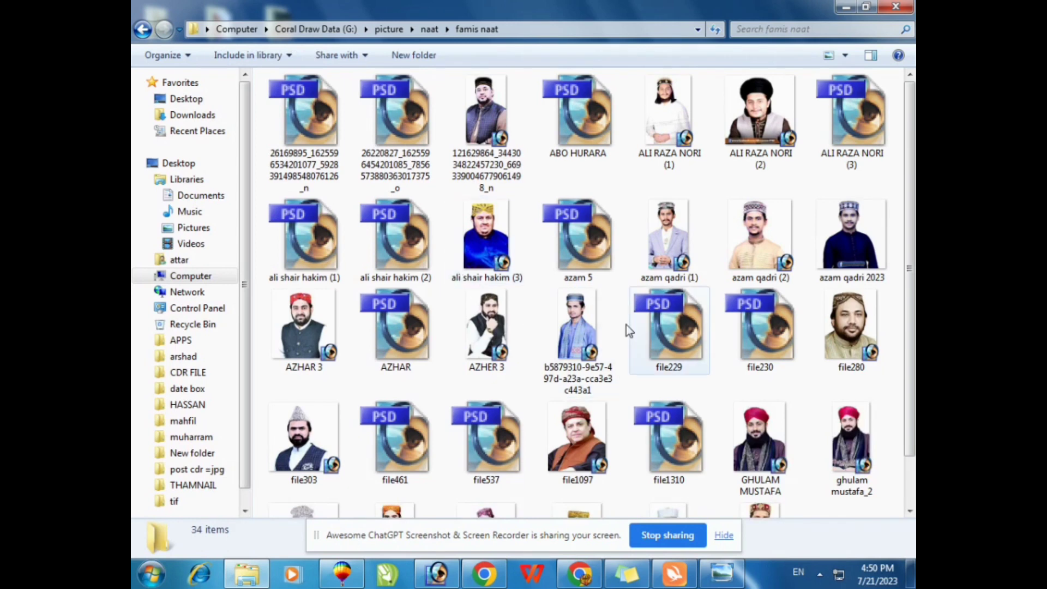
{"action": "scroll", "coordinate": [535, 327], "scroll_direction": "down", "scroll_amount": 2}
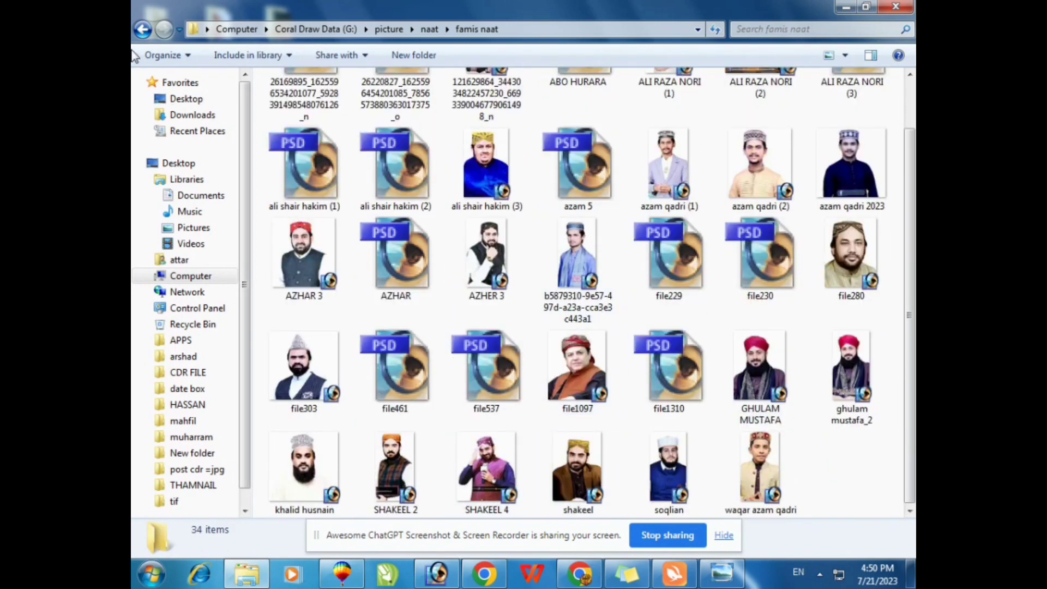
{"action": "left_click", "coordinate": [142, 30]}
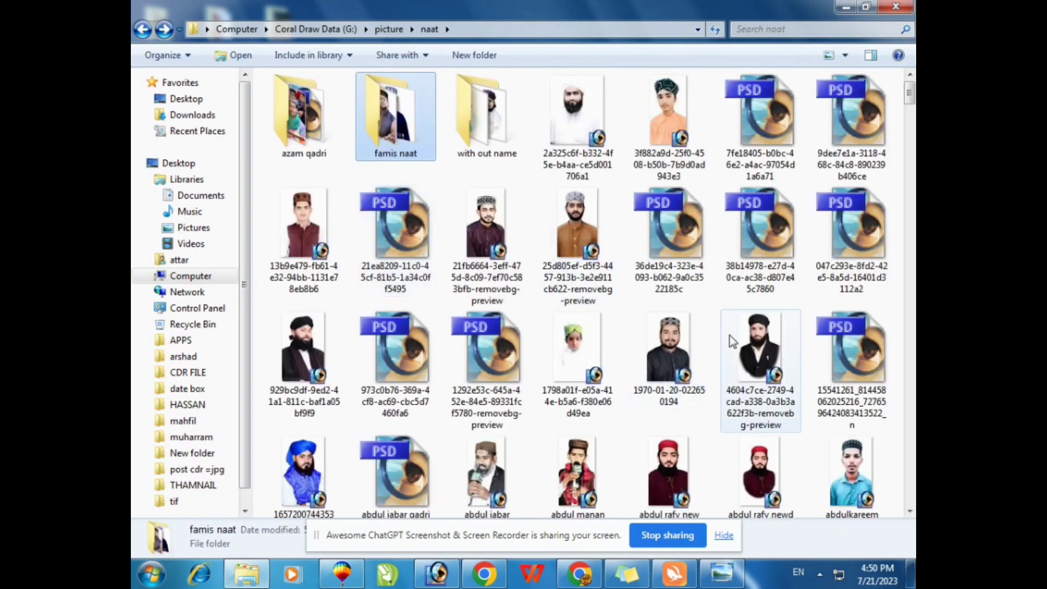
Browse the portrait files in the first half of the naat folder for a suitable poster photo
{"action": "left_click", "coordinate": [669, 346]}
{"action": "scroll", "coordinate": [528, 446], "scroll_direction": "down", "scroll_amount": 4}
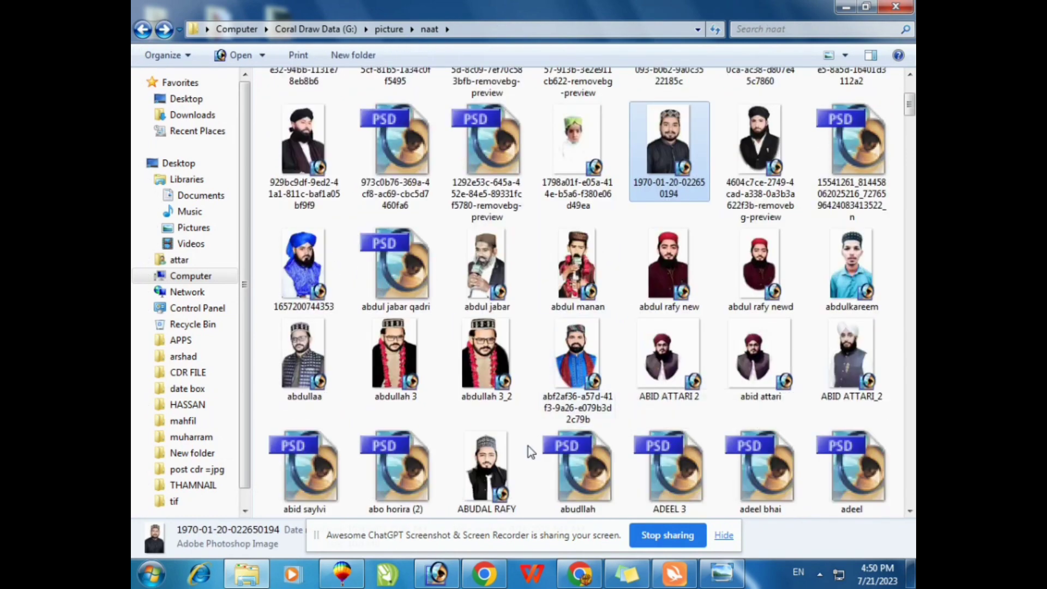
{"action": "scroll", "coordinate": [550, 441], "scroll_direction": "down", "scroll_amount": 5}
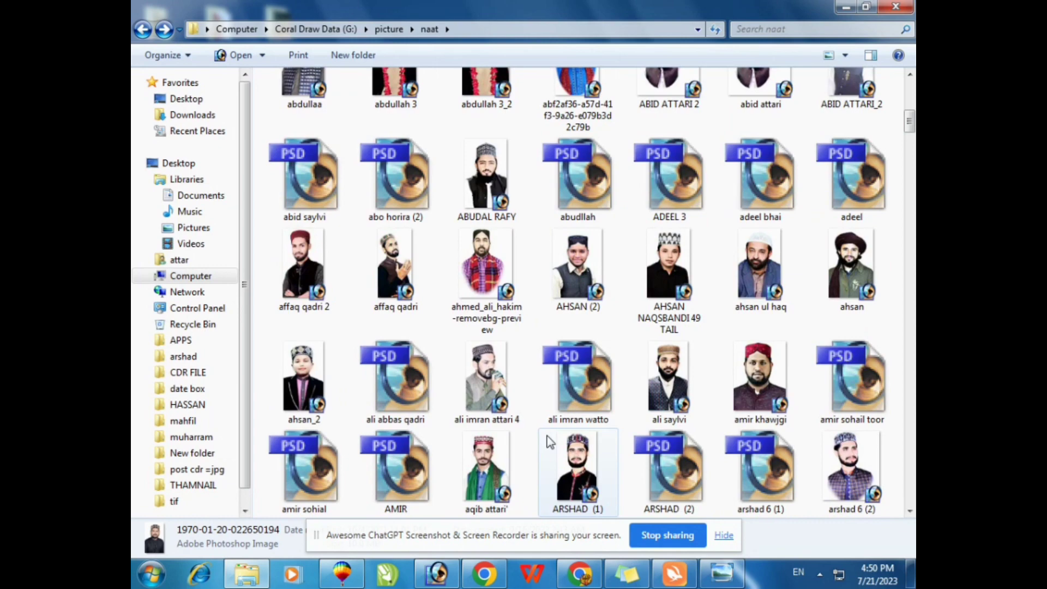
{"action": "scroll", "coordinate": [550, 441], "scroll_direction": "down", "scroll_amount": 5}
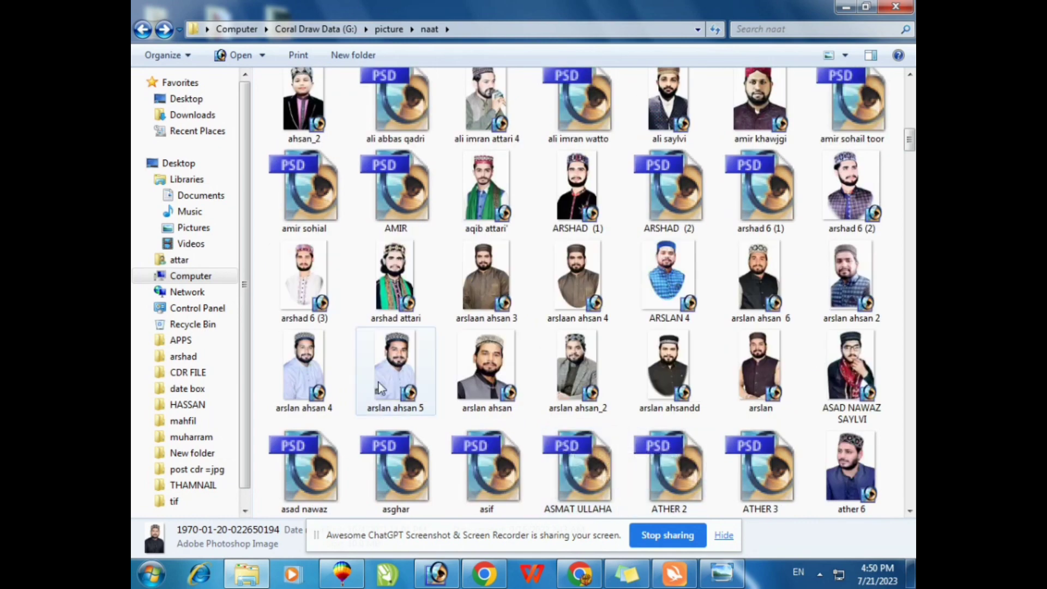
{"action": "scroll", "coordinate": [405, 378], "scroll_direction": "down", "scroll_amount": 5}
{"action": "scroll", "coordinate": [546, 383], "scroll_direction": "down", "scroll_amount": 3}
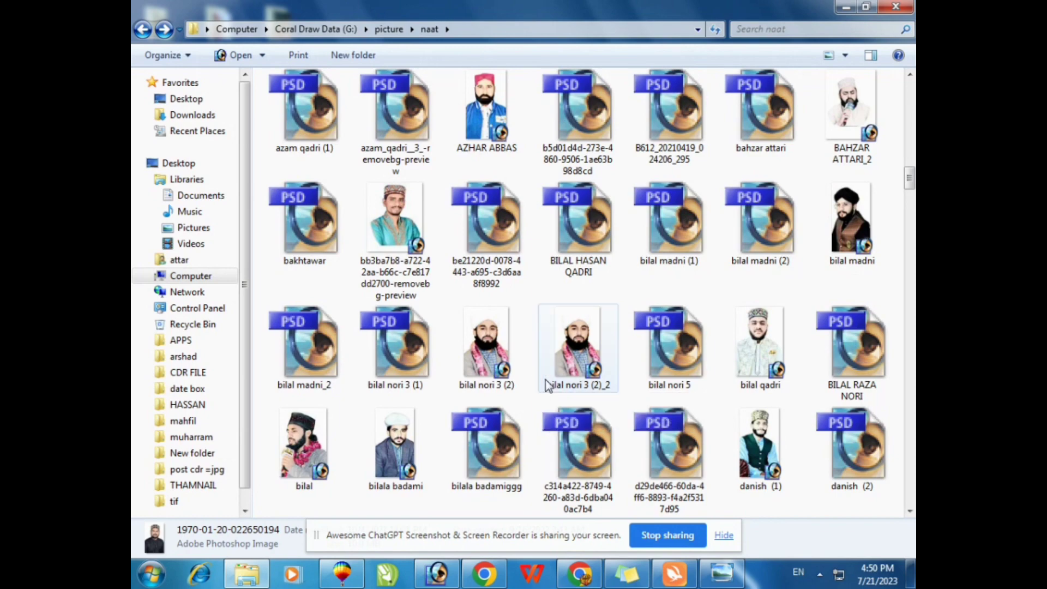
{"action": "scroll", "coordinate": [548, 384], "scroll_direction": "down", "scroll_amount": 3}
{"action": "scroll", "coordinate": [554, 379], "scroll_direction": "down", "scroll_amount": 3}
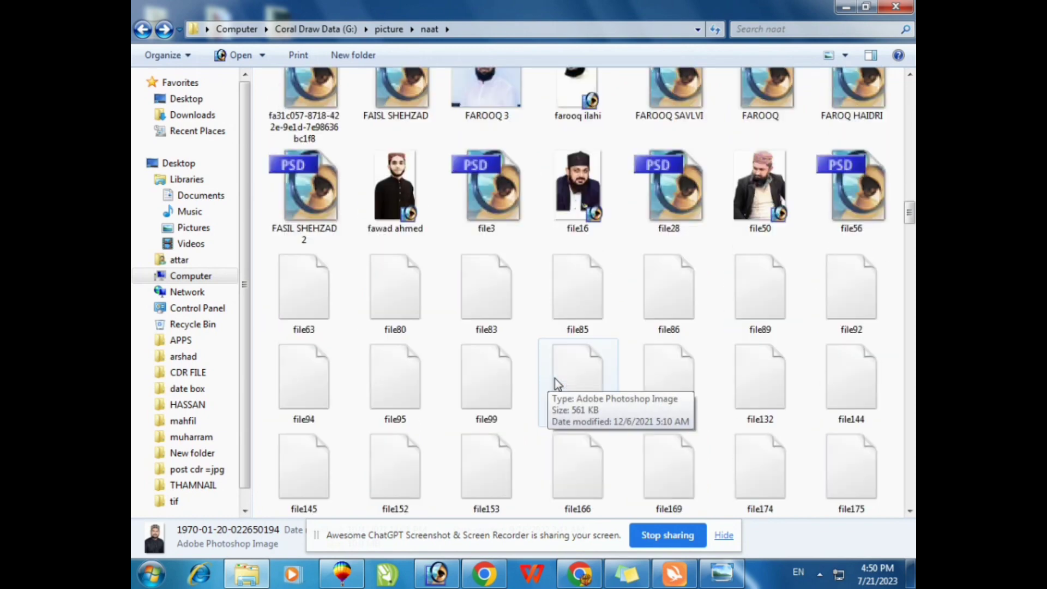
{"action": "scroll", "coordinate": [564, 371], "scroll_direction": "down", "scroll_amount": 3}
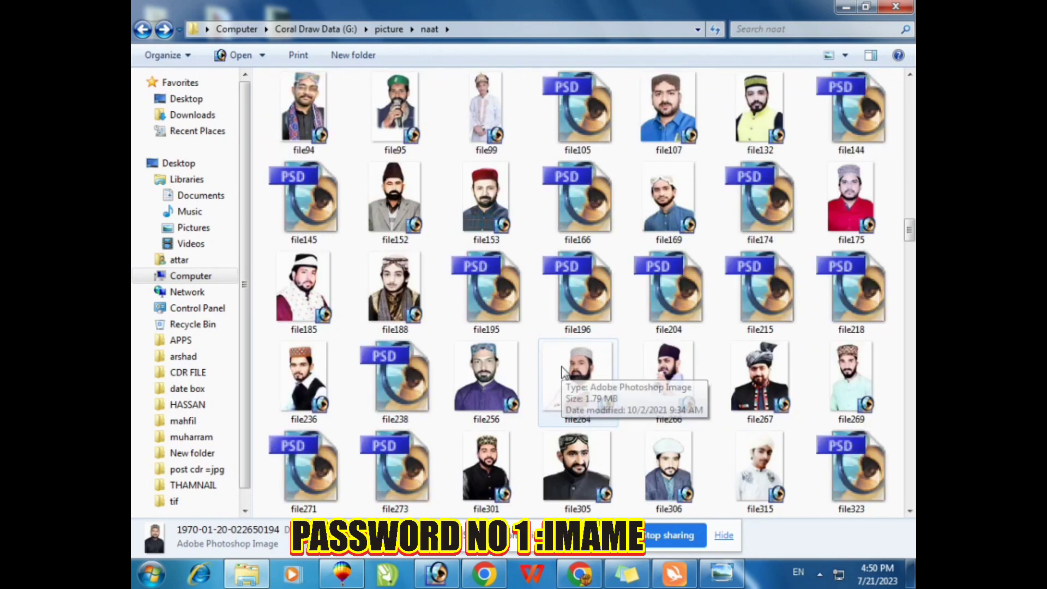
{"action": "scroll", "coordinate": [563, 371], "scroll_direction": "down", "scroll_amount": 3}
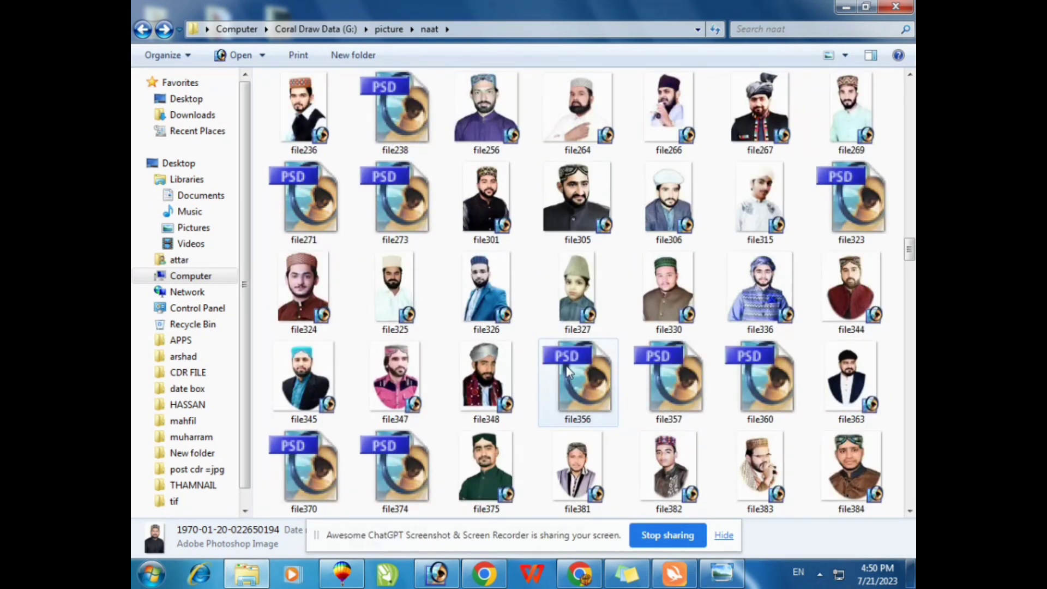
{"action": "scroll", "coordinate": [567, 367], "scroll_direction": "down", "scroll_amount": 3}
{"action": "scroll", "coordinate": [647, 263], "scroll_direction": "down", "scroll_amount": 3}
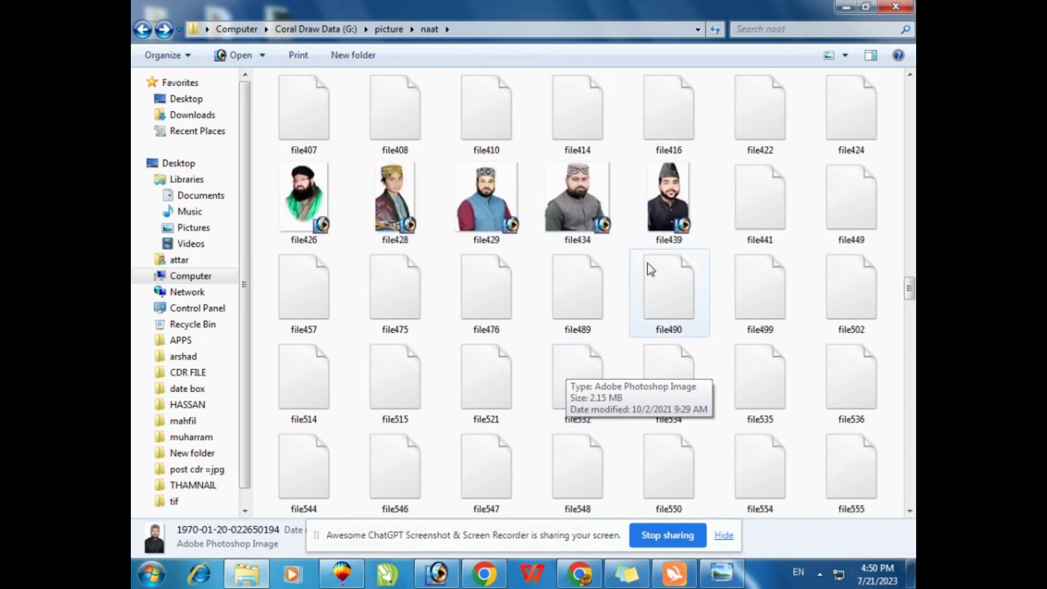
Select the file439 portrait and examine the remaining photos further down the naat folder
{"action": "left_click", "coordinate": [663, 195]}
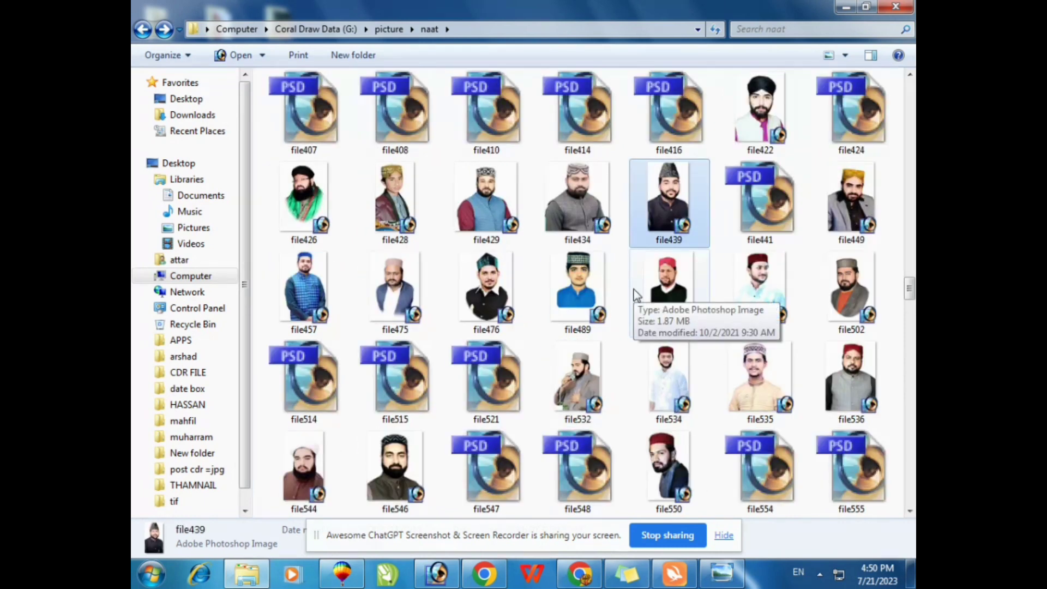
{"action": "scroll", "coordinate": [644, 290], "scroll_direction": "down", "scroll_amount": 3}
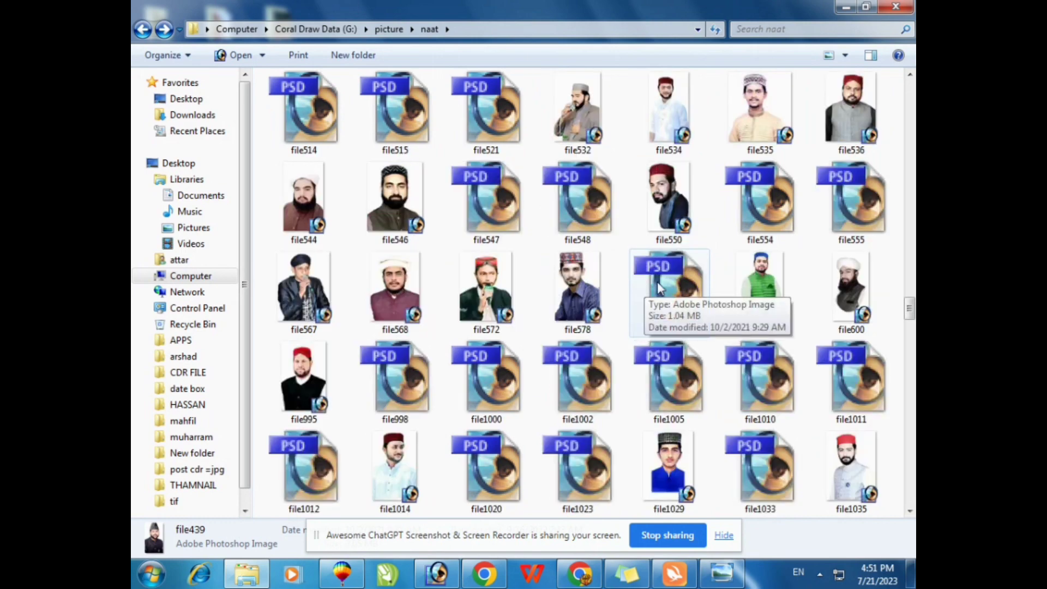
{"action": "scroll", "coordinate": [658, 284], "scroll_direction": "down", "scroll_amount": 3}
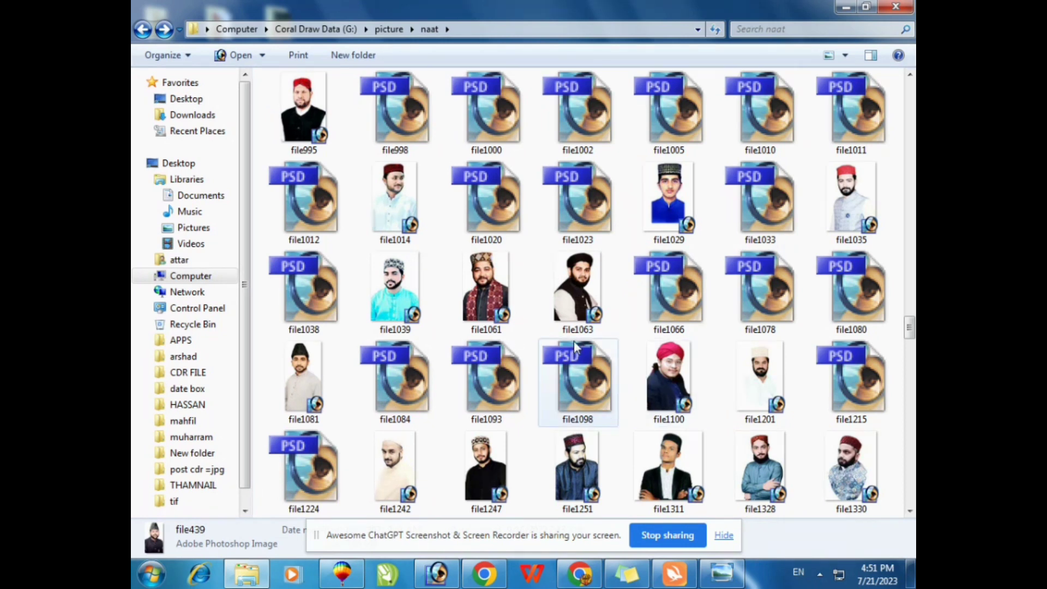
{"action": "scroll", "coordinate": [574, 341], "scroll_direction": "down", "scroll_amount": 3}
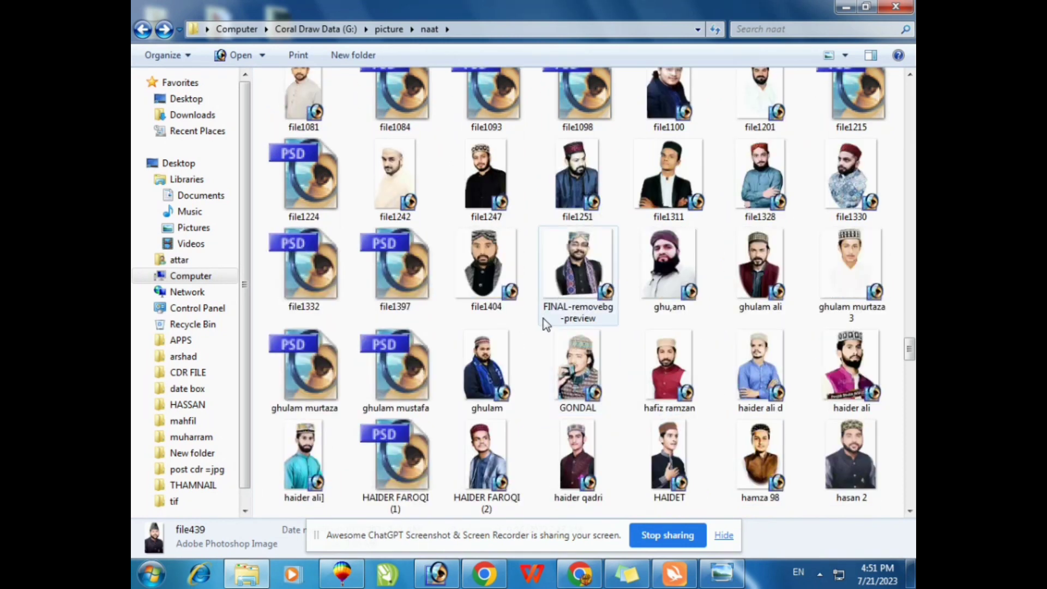
{"action": "scroll", "coordinate": [523, 317], "scroll_direction": "down", "scroll_amount": 3}
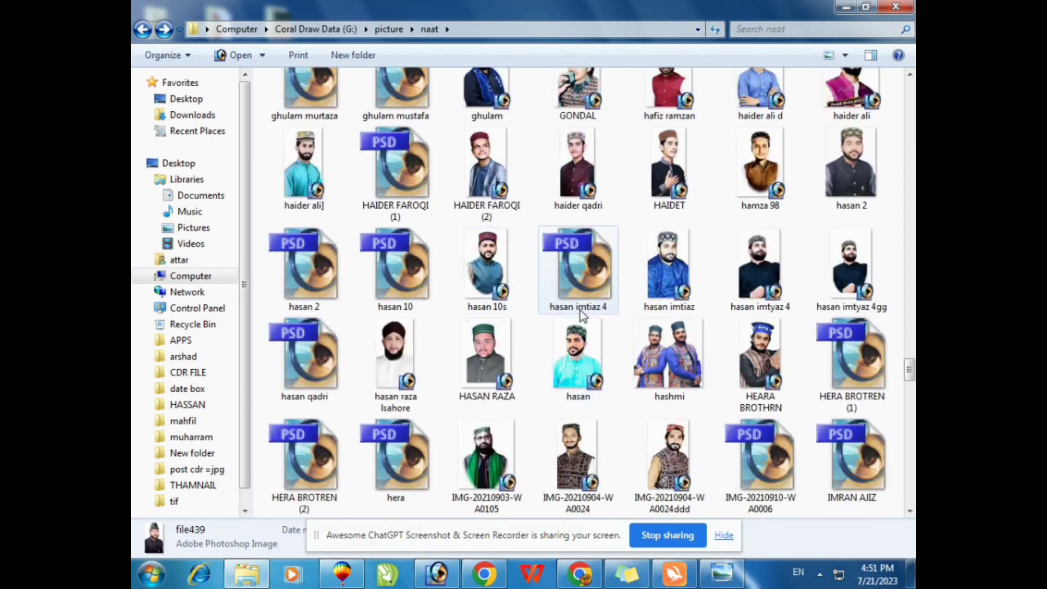
{"action": "scroll", "coordinate": [581, 310], "scroll_direction": "down", "scroll_amount": 3}
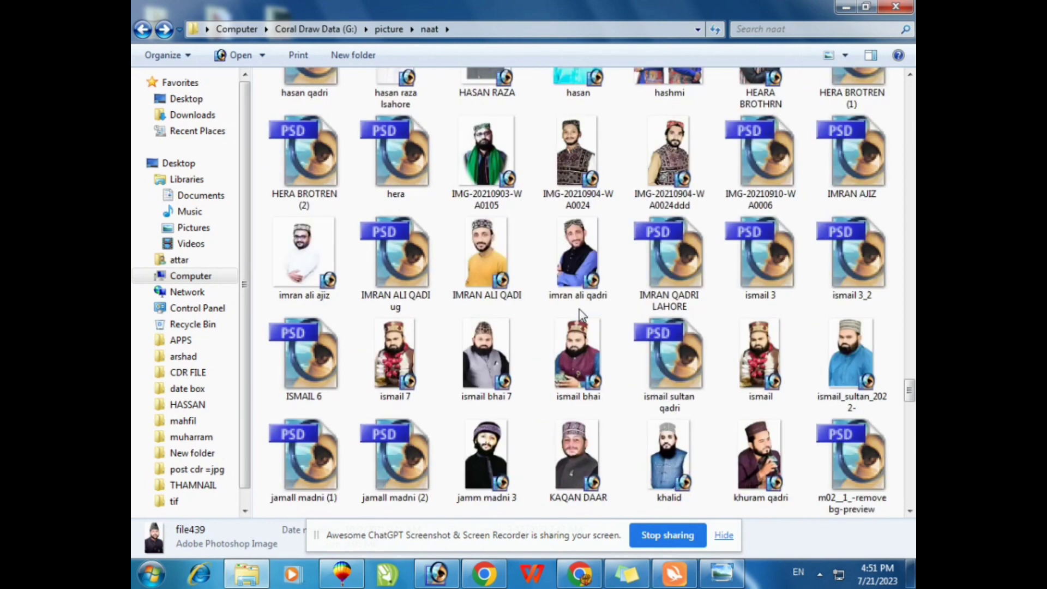
{"action": "scroll", "coordinate": [581, 314], "scroll_direction": "down", "scroll_amount": 3}
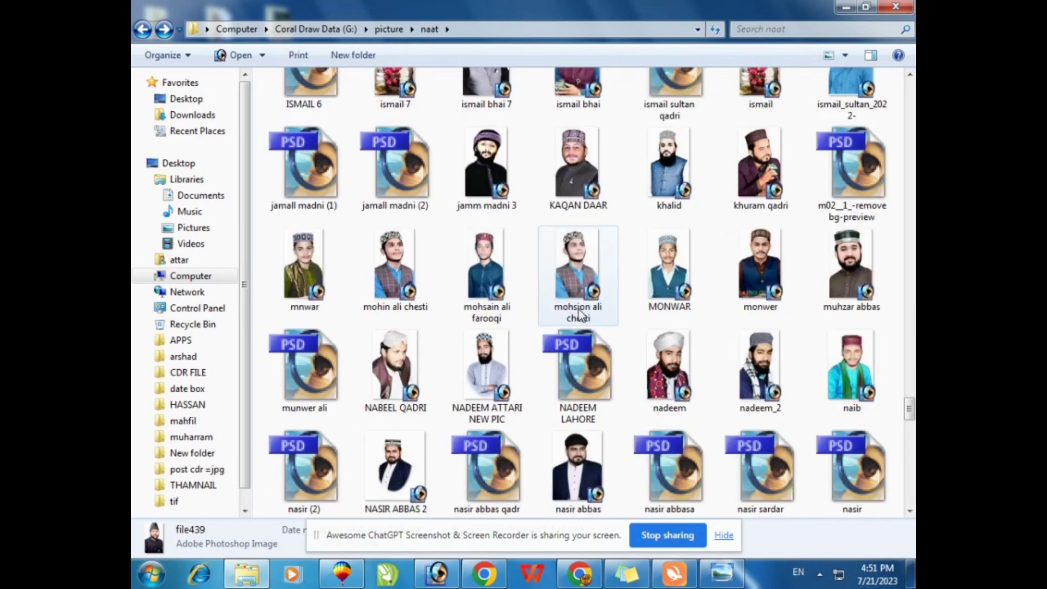
{"action": "scroll", "coordinate": [578, 308], "scroll_direction": "down", "scroll_amount": 3}
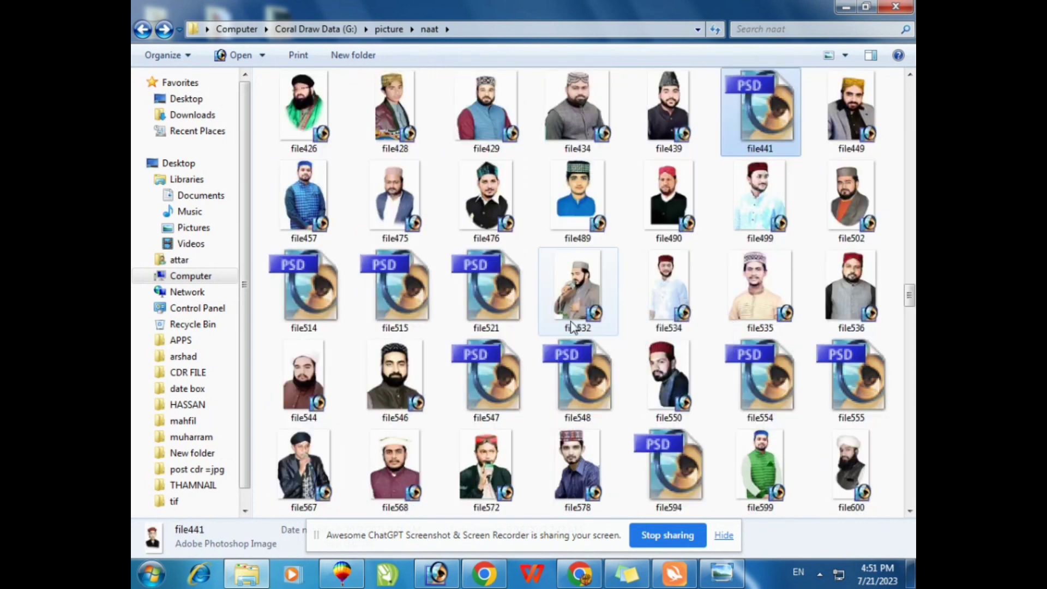
Step through the portraits from file441 to file490 in the naat folder
{"action": "key", "text": "Right"}
{"action": "key", "text": "Right"}
Step through the portraits from file499 to file554, then return to the beginning of the naat folder
{"action": "key", "text": "Right"}
{"action": "key", "text": "Right"}
{"action": "key", "text": "Right"}
{"action": "key", "text": "Right"}
{"action": "key", "text": "Right"}
{"action": "key", "text": "Right"}
{"action": "key", "text": "Right"}
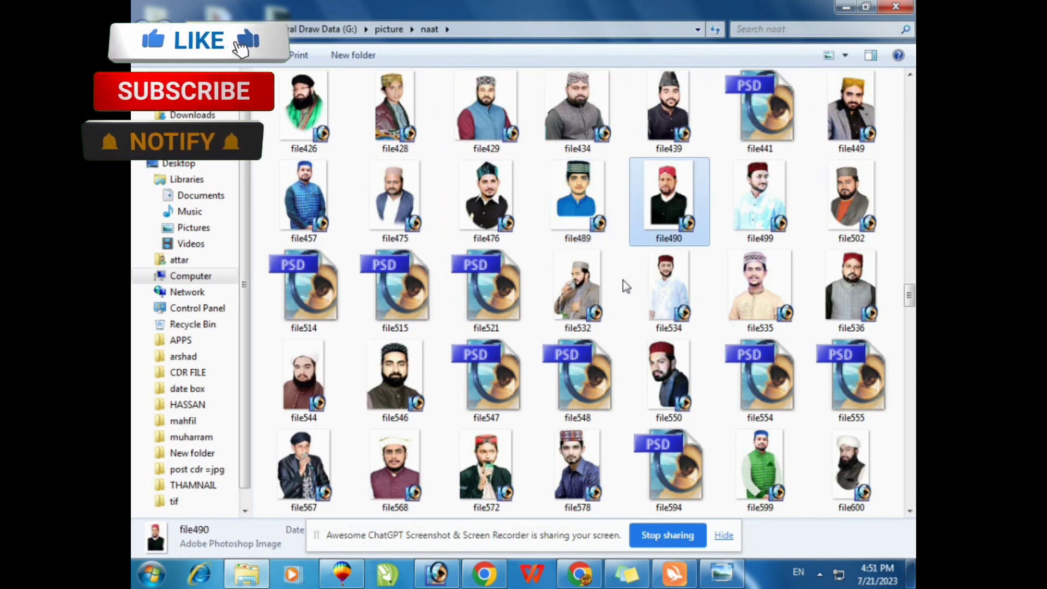
{"action": "key", "text": "Right"}
{"action": "key", "text": "Right"}
{"action": "key", "text": "Right"}
{"action": "key", "text": "Right"}
{"action": "key", "text": "Right"}
{"action": "key", "text": "Right"}
{"action": "key", "text": "Right"}
{"action": "key", "text": "Right"}
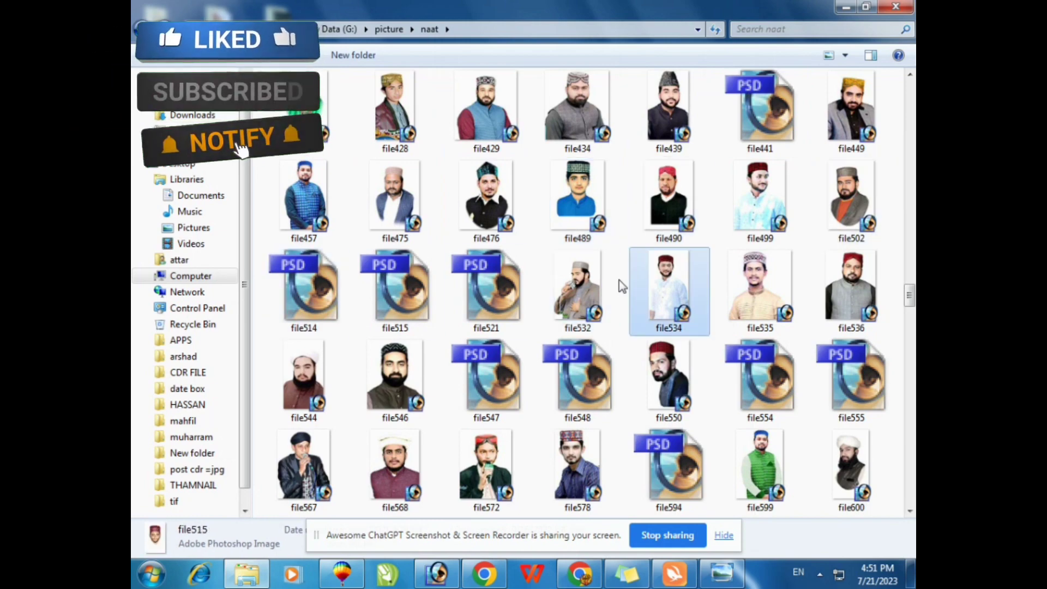
{"action": "key", "text": "Right"}
{"action": "key", "text": "Right"}
{"action": "key", "text": "Right"}
{"action": "key", "text": "Right"}
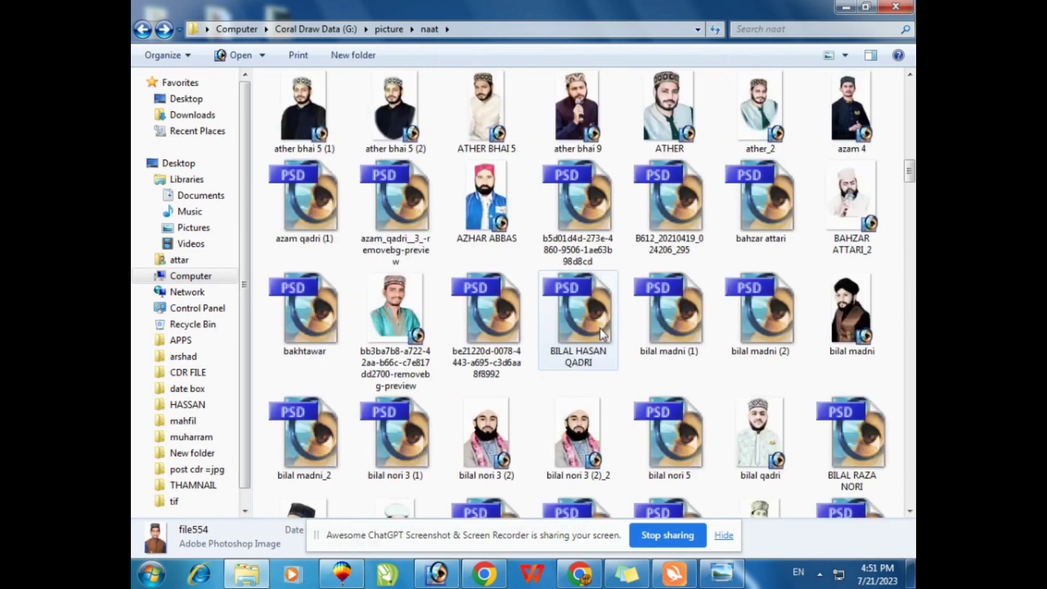
{"action": "scroll", "coordinate": [600, 328], "scroll_direction": "up", "scroll_amount": 10}
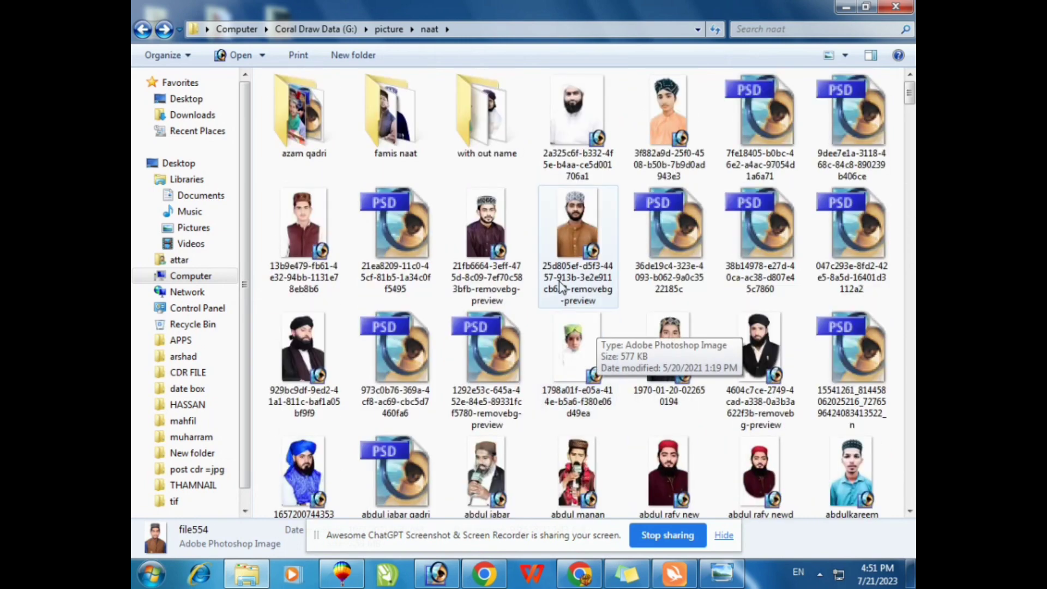
Check the first subfolder of the naat folder, then examine the portraits in the famis naat subfolder
{"action": "double_click", "coordinate": [324, 106]}
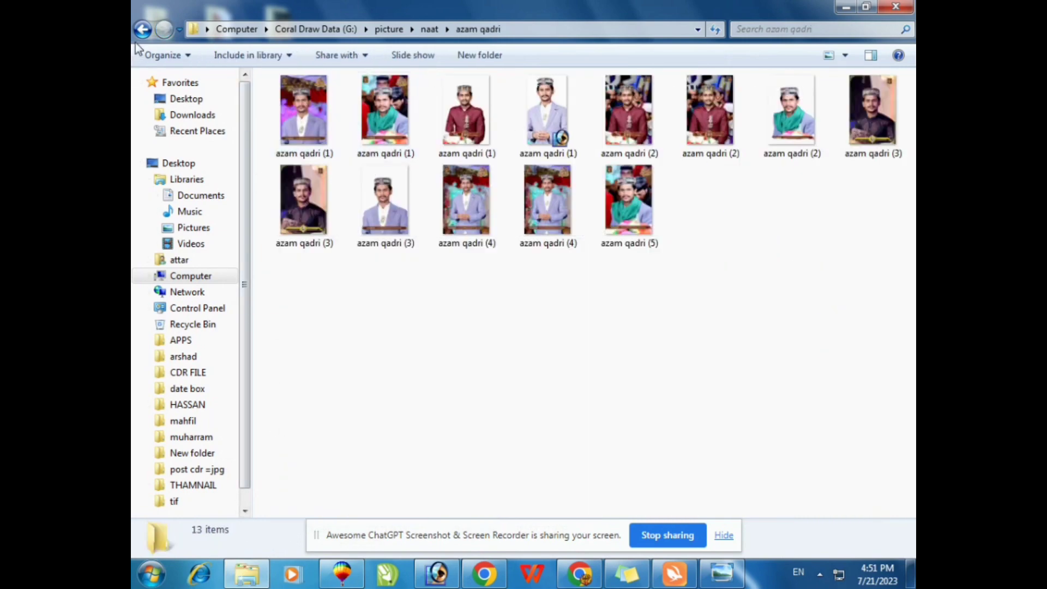
{"action": "key", "text": "BackSpace"}
{"action": "double_click", "coordinate": [369, 104]}
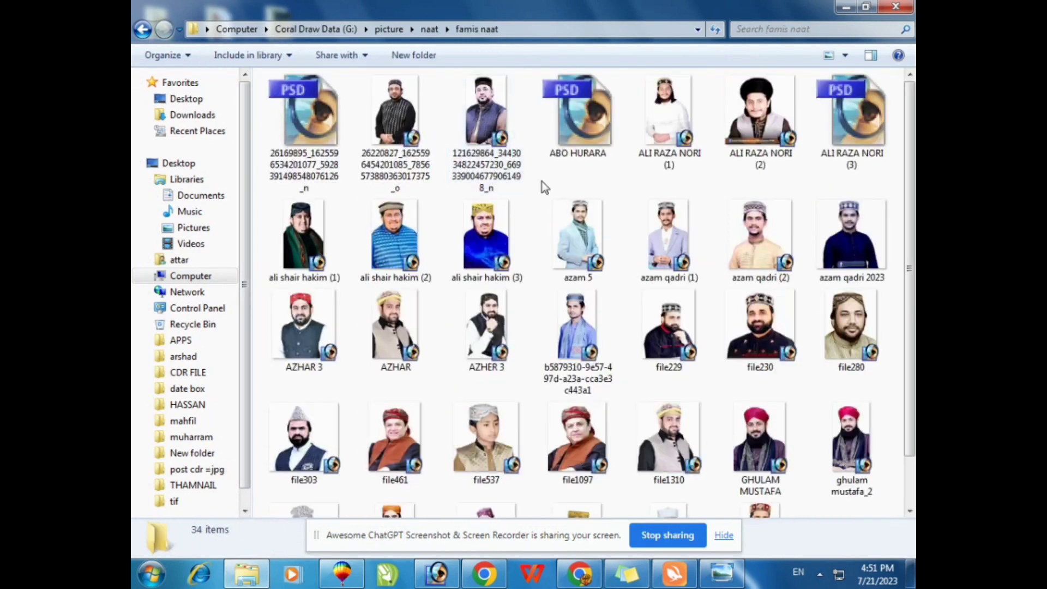
{"action": "left_click", "coordinate": [606, 364]}
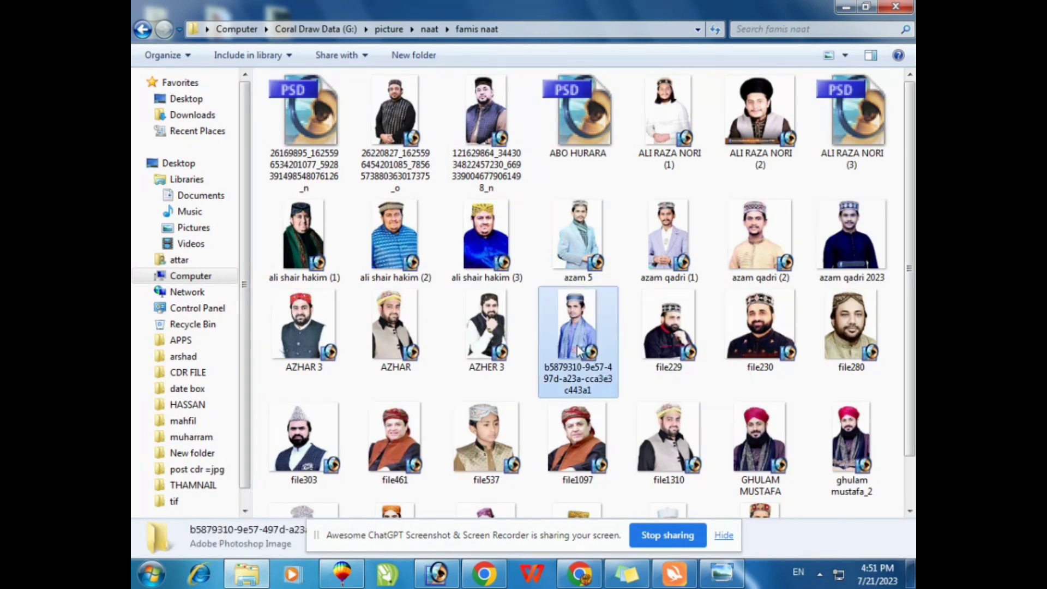
{"action": "scroll", "coordinate": [579, 295], "scroll_direction": "down", "scroll_amount": 2}
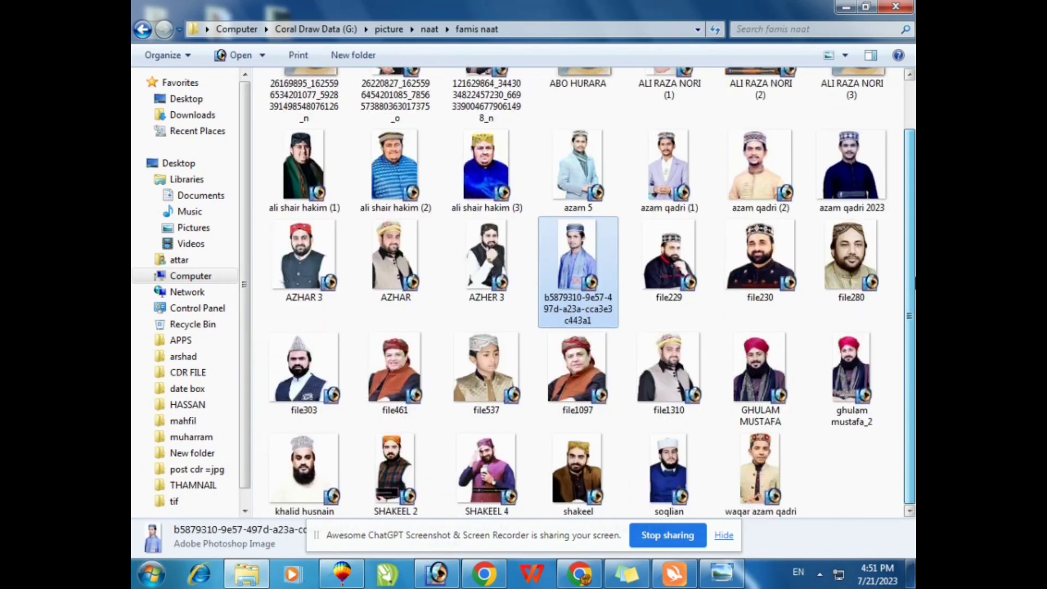
{"action": "scroll", "coordinate": [898, 273], "scroll_direction": "up", "scroll_amount": 2}
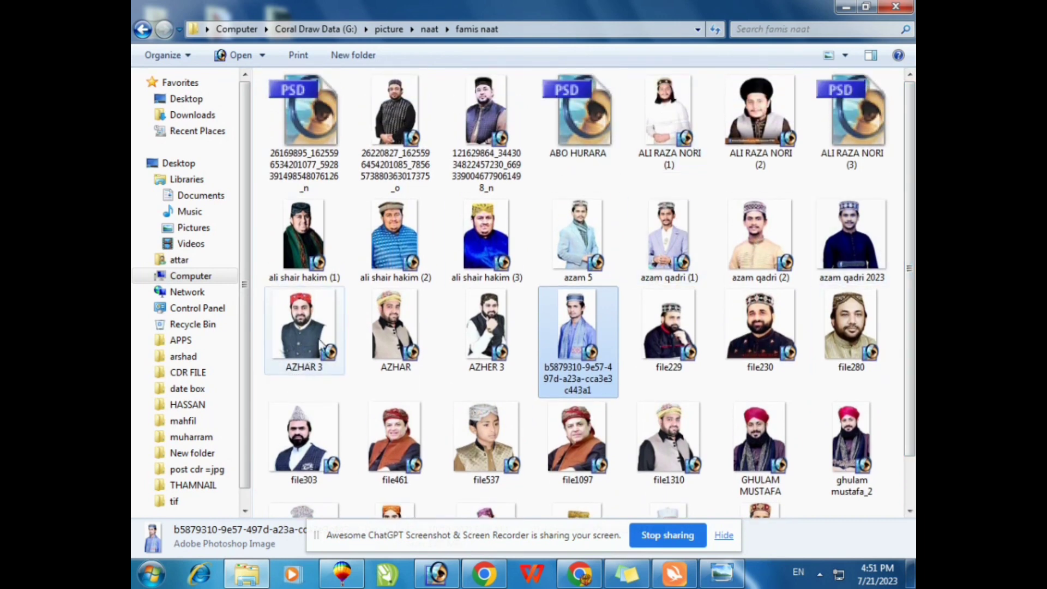
Bring the portrait with the red cap and dark waistcoat into the CorelDRAW poster document and mirror it horizontally
{"action": "mouse_move", "coordinate": [487, 320]}
{"action": "left_mouse_down"}
{"action": "mouse_move", "coordinate": [496, 411]}
{"action": "mouse_move", "coordinate": [494, 339]}
{"action": "left_mouse_up"}
{"action": "left_click_drag", "start_coordinate": [307, 323], "coordinate": [264, 300]}
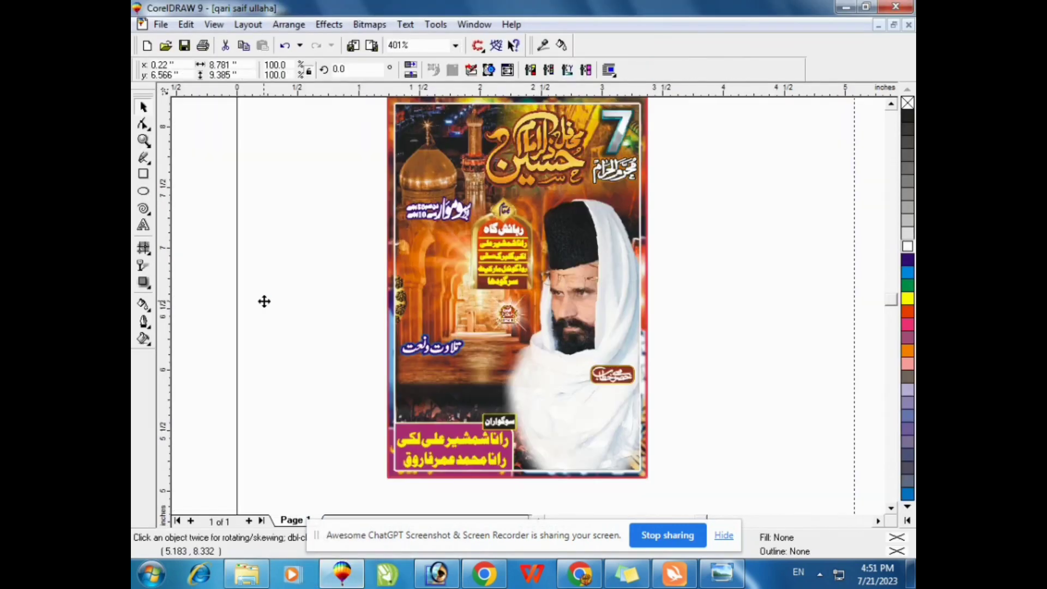
{"action": "key", "text": "F4"}
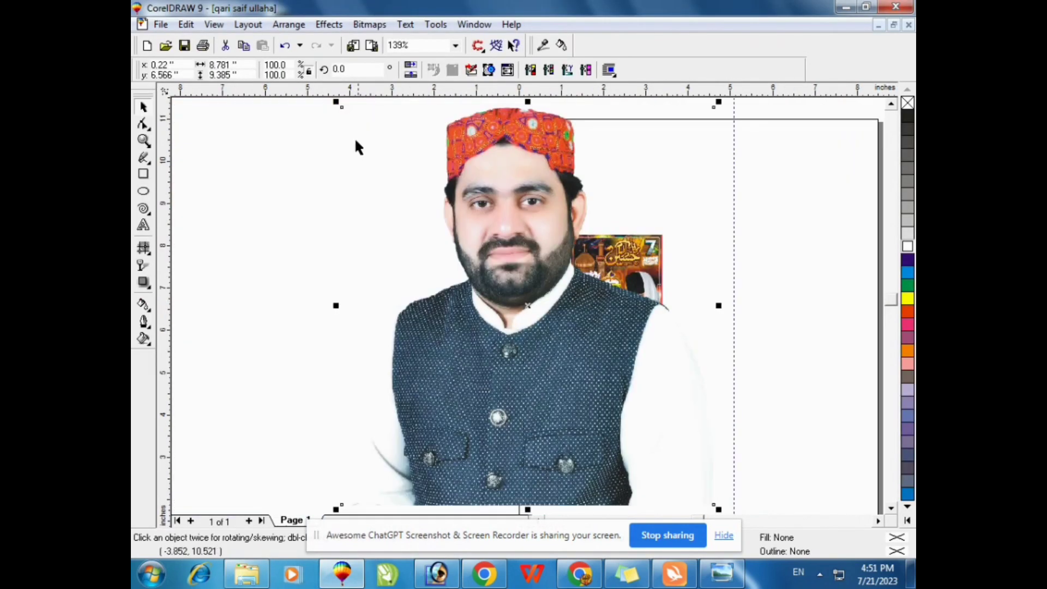
{"action": "left_click", "coordinate": [409, 65]}
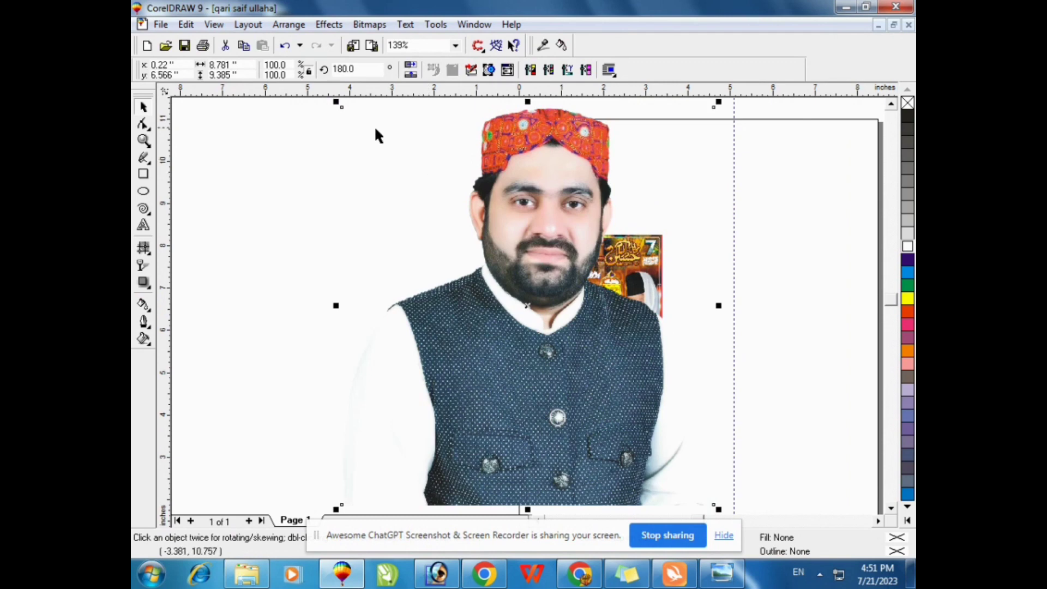
Scale the imported portrait down to about 0.89 by 0.95 inches
{"action": "left_click_drag", "start_coordinate": [339, 105], "coordinate": [406, 229]}
{"action": "key", "text": "ctrl+z"}
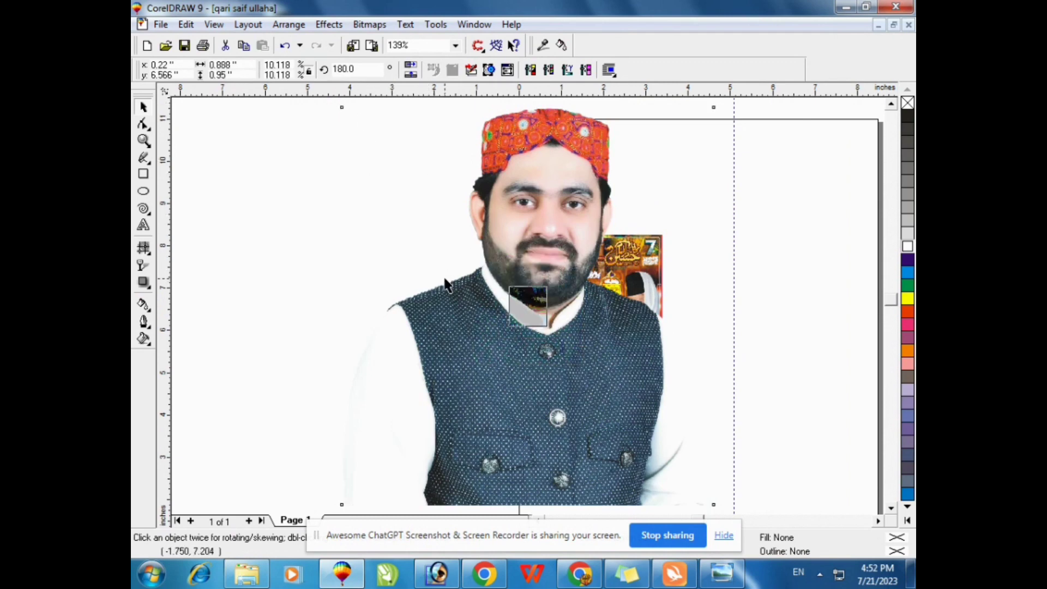
{"action": "key", "text": "ctrl+z"}
{"action": "key", "text": "F4"}
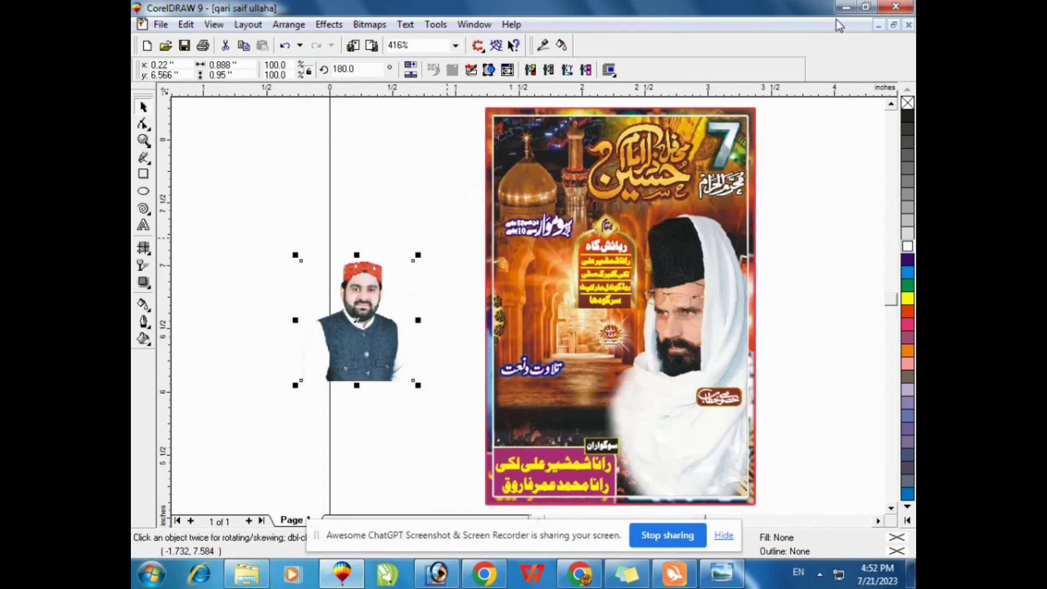
Place the portrait over the poster's lower left area, rotated to about 186.6° and enlarged to about 1.68 by 1.77 inches
{"action": "left_click", "coordinate": [379, 353]}
{"action": "left_click_drag", "start_coordinate": [416, 383], "coordinate": [430, 388]}
{"action": "left_click", "coordinate": [429, 382]}
{"action": "left_click_drag", "start_coordinate": [348, 326], "coordinate": [484, 365]}
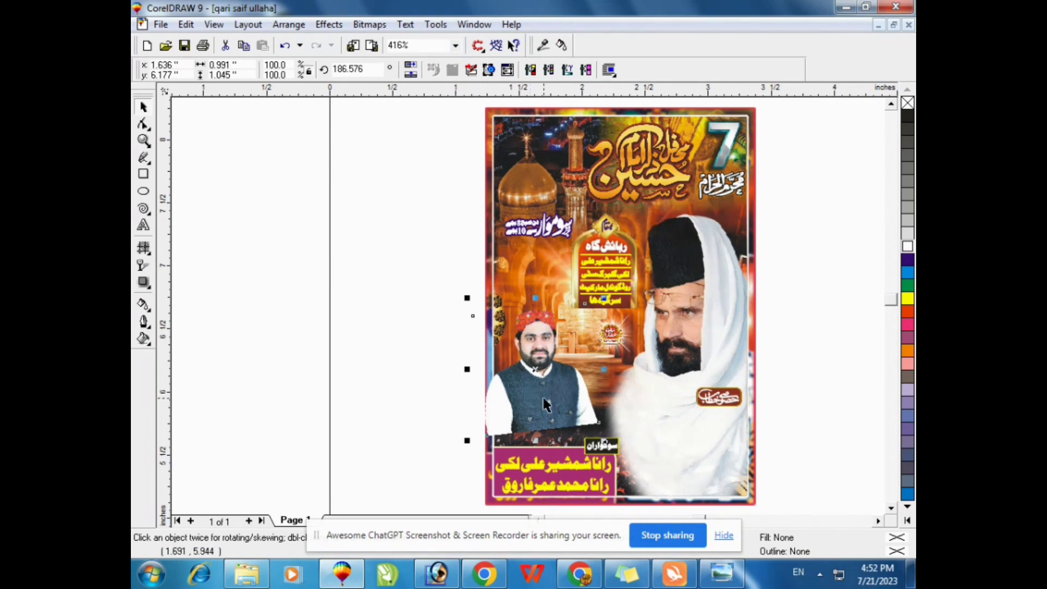
{"action": "left_click_drag", "start_coordinate": [607, 441], "coordinate": [648, 481]}
{"action": "left_click_drag", "start_coordinate": [549, 405], "coordinate": [538, 372]}
Move the arched address panel off the poster and reduce the red-capped portrait to about 1.56 by 1.64 inches
{"action": "left_click", "coordinate": [606, 230]}
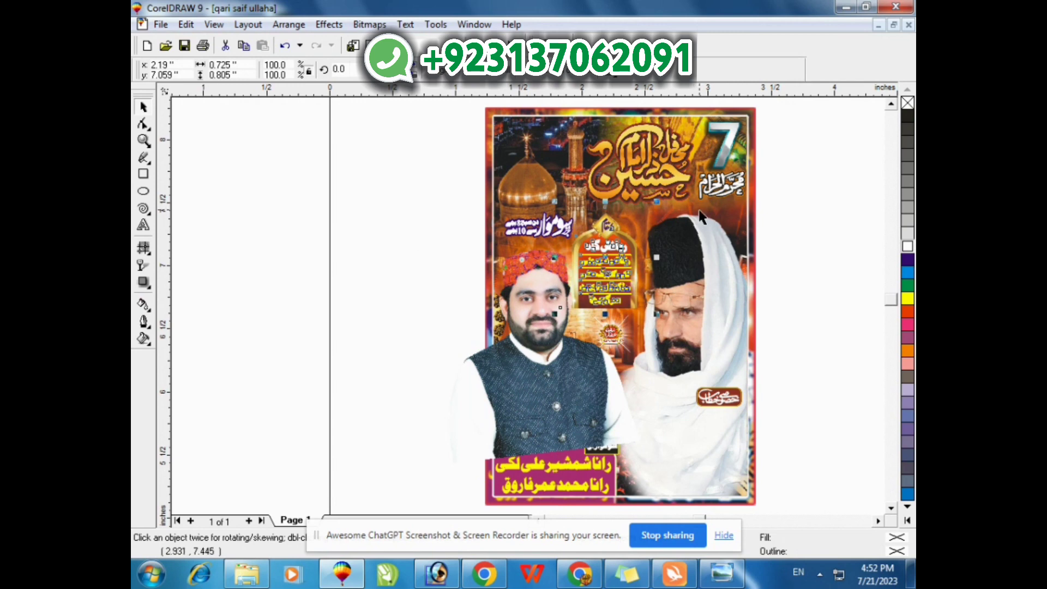
{"action": "left_click_drag", "start_coordinate": [606, 230], "coordinate": [428, 230]}
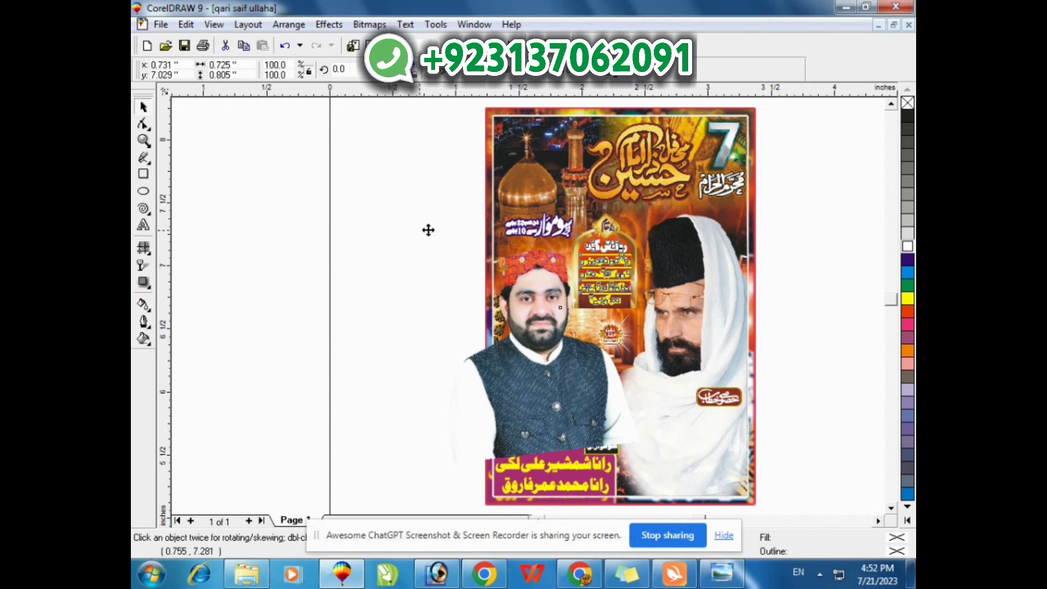
{"action": "left_click", "coordinate": [526, 302]}
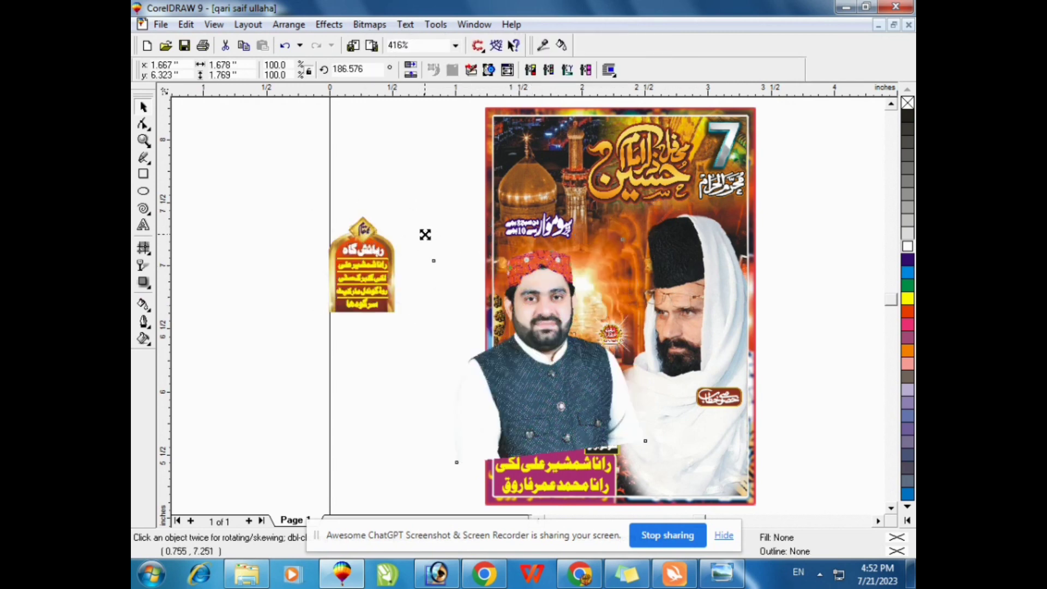
{"action": "left_click_drag", "start_coordinate": [428, 235], "coordinate": [435, 254]}
{"action": "left_click_drag", "start_coordinate": [552, 307], "coordinate": [551, 296]}
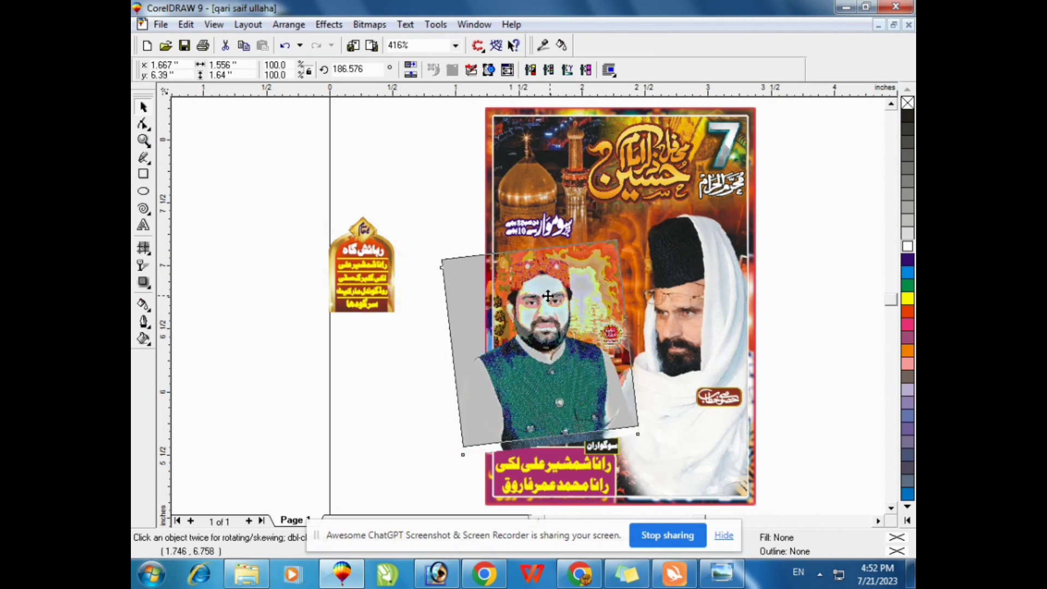
Fade out the lower edge of the red-capped portrait with a vertical fountain transparency
{"action": "left_click", "coordinate": [143, 265]}
{"action": "left_click_drag", "start_coordinate": [554, 401], "coordinate": [555, 434]}
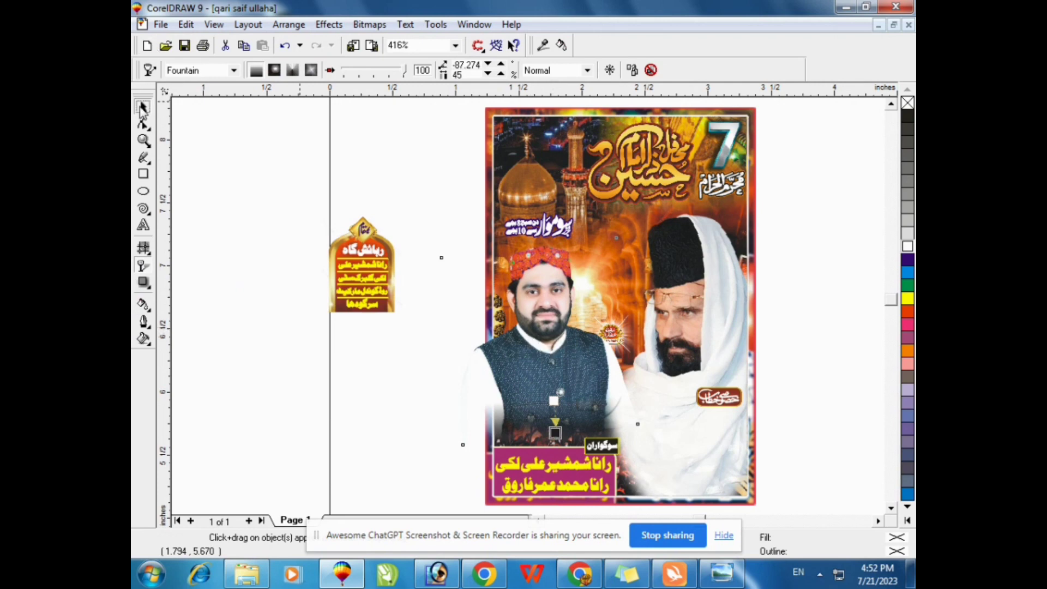
{"action": "left_click", "coordinate": [141, 106]}
Rotate the red-capped portrait to about 184.9° and undo its last shift
{"action": "left_click", "coordinate": [537, 317]}
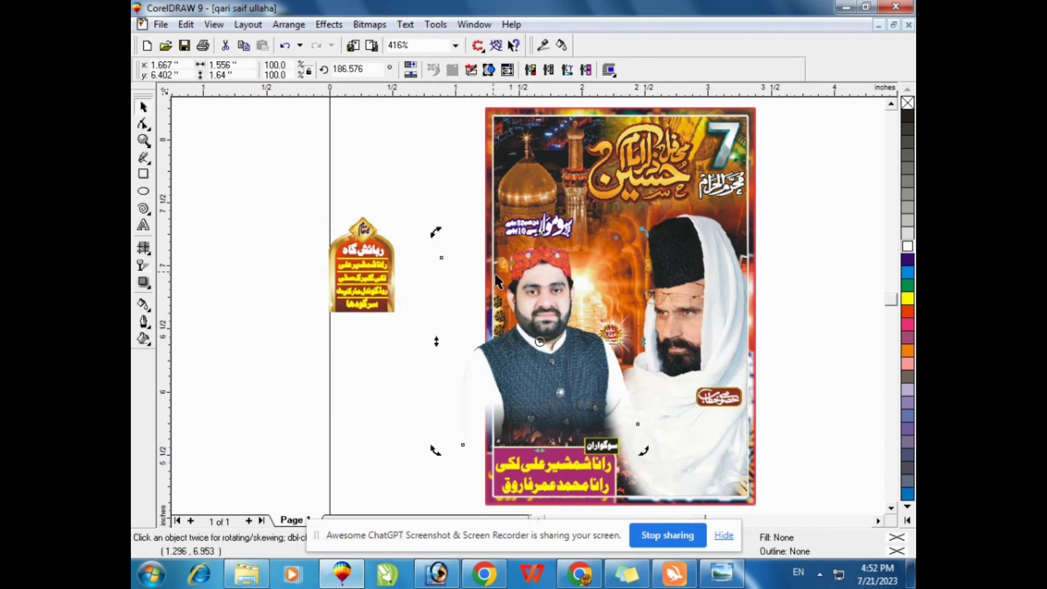
{"action": "left_click_drag", "start_coordinate": [433, 234], "coordinate": [424, 261]}
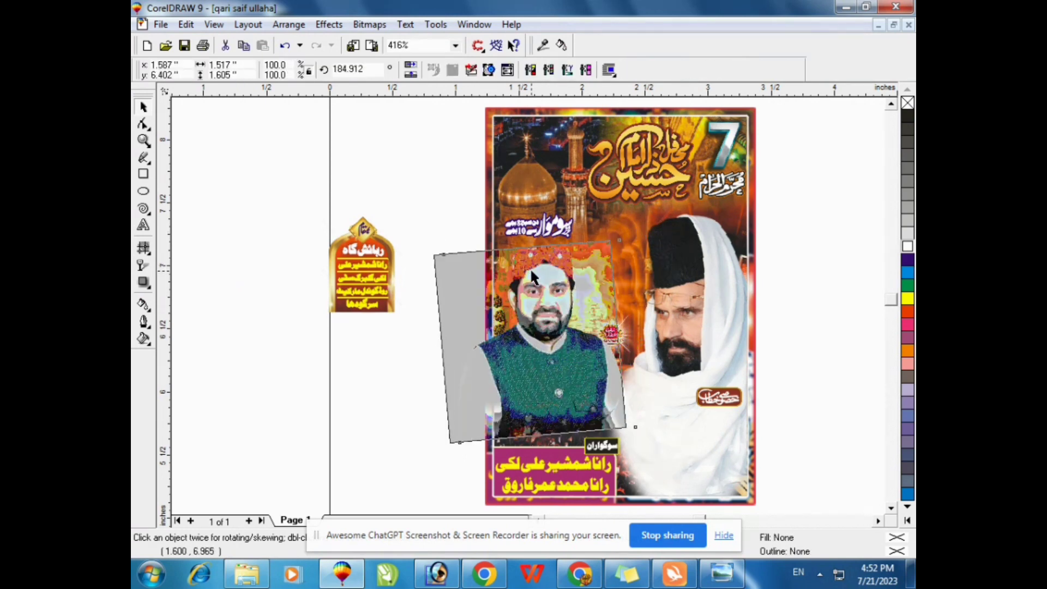
{"action": "key", "text": "ctrl+z"}
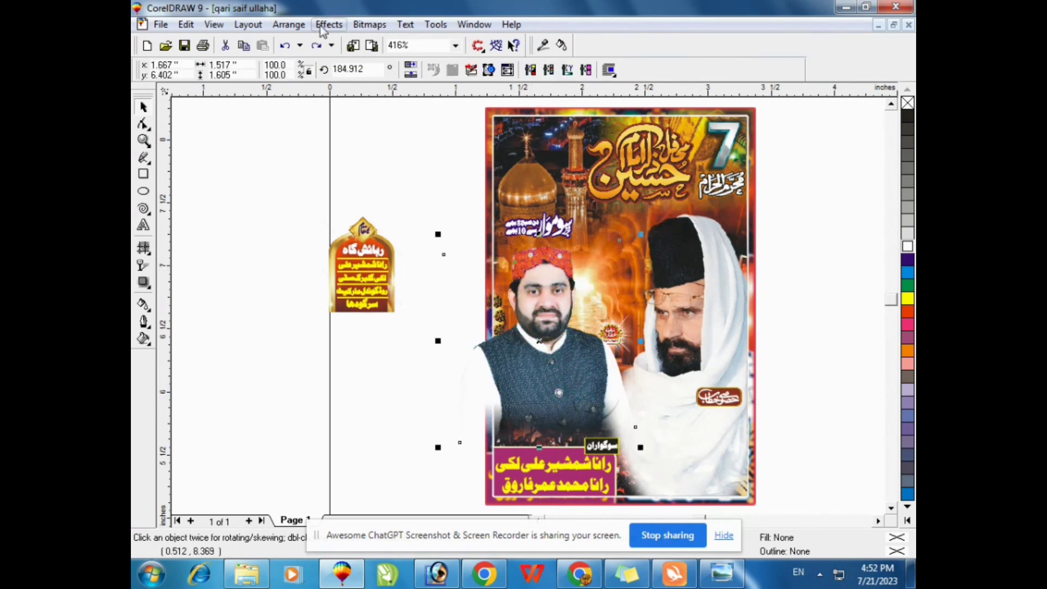
PowerClip the red-capped portrait inside the poster frame and select the address panel beside the poster
{"action": "left_click", "coordinate": [329, 25]}
{"action": "left_click", "coordinate": [518, 140]}
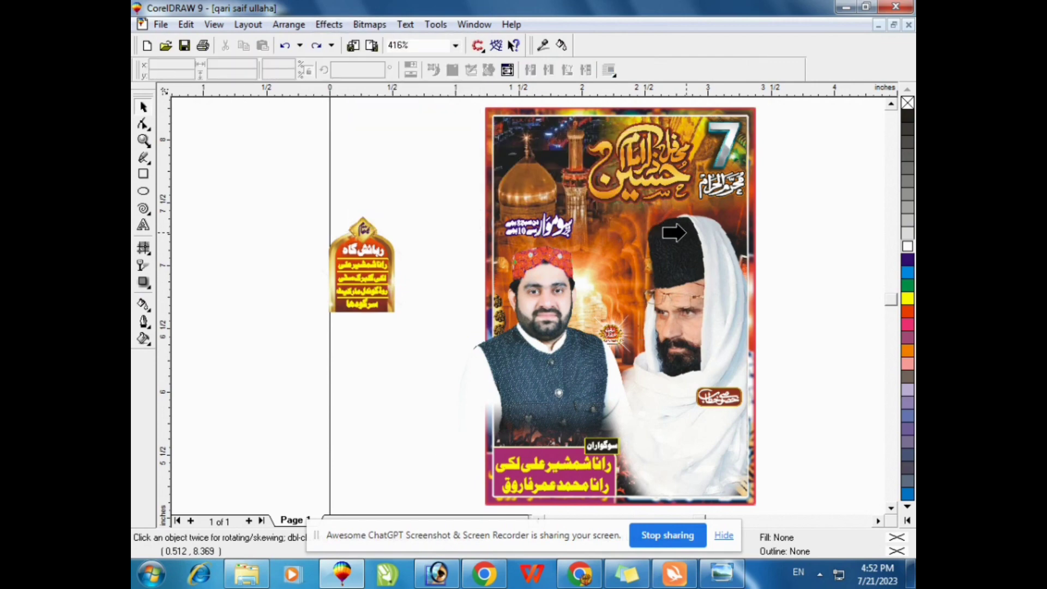
{"action": "left_click", "coordinate": [685, 233]}
{"action": "left_click", "coordinate": [365, 299]}
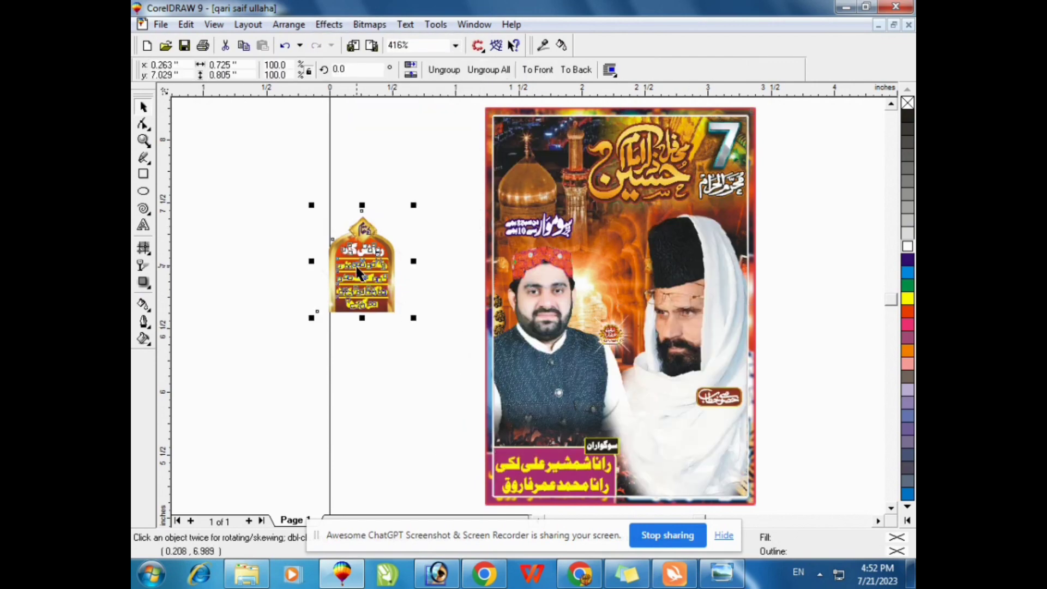
Switch to the file browser and open New folder inside fontes, USE IN CORAL NAMES, naat khan on drive G
{"action": "left_click", "coordinate": [846, 7]}
{"action": "left_click", "coordinate": [216, 280]}
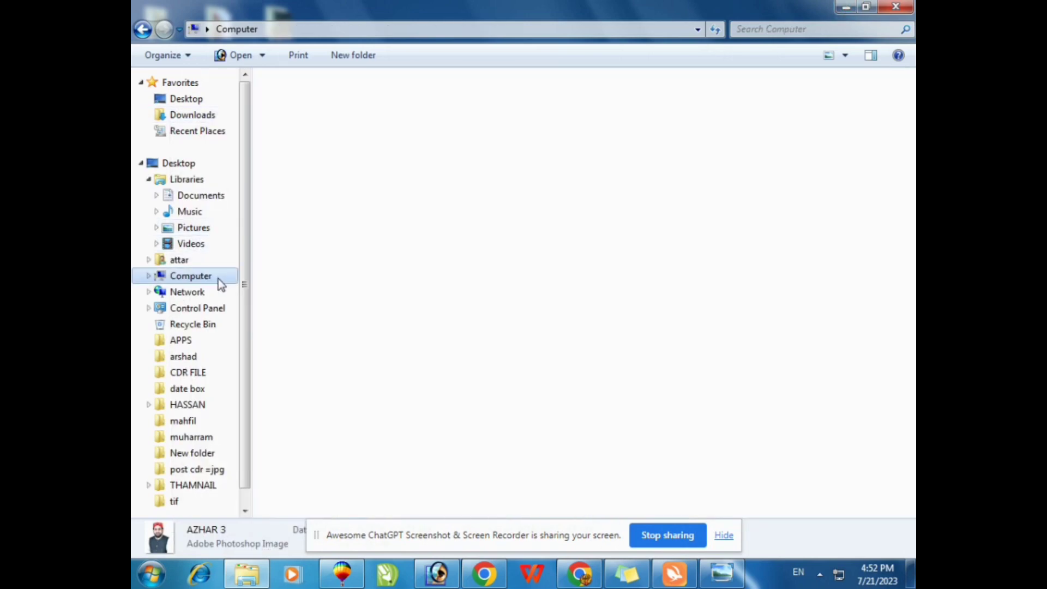
{"action": "double_click", "coordinate": [567, 161]}
{"action": "left_click", "coordinate": [565, 235]}
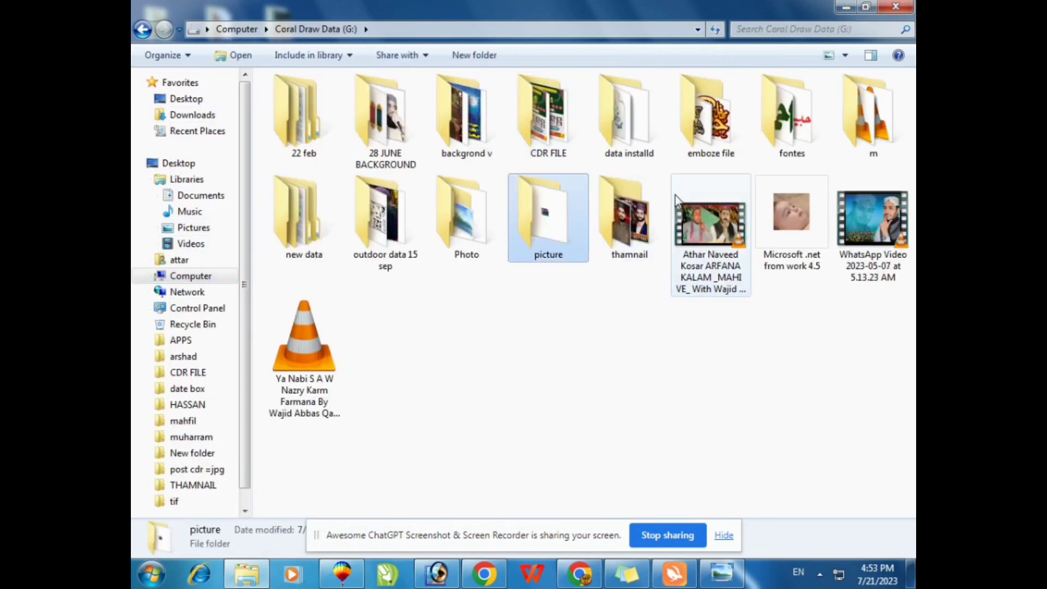
{"action": "double_click", "coordinate": [791, 117]}
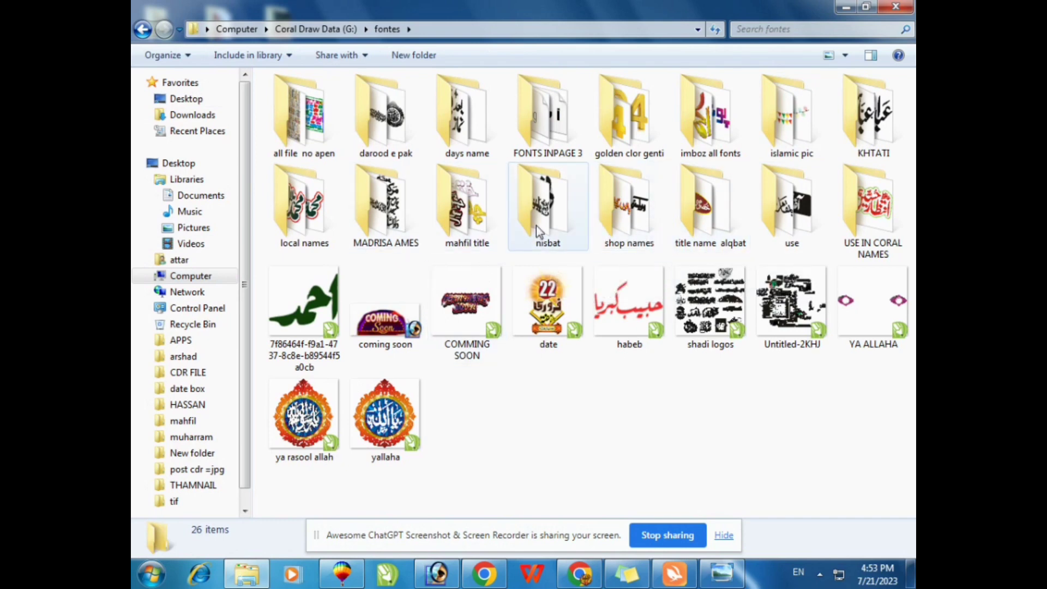
{"action": "double_click", "coordinate": [859, 222]}
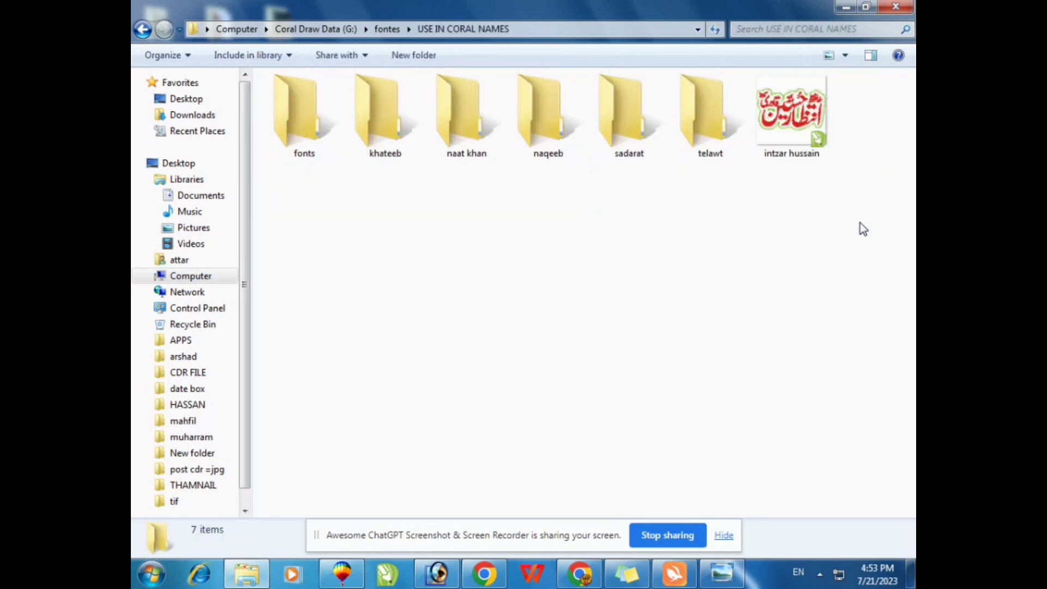
{"action": "double_click", "coordinate": [477, 145]}
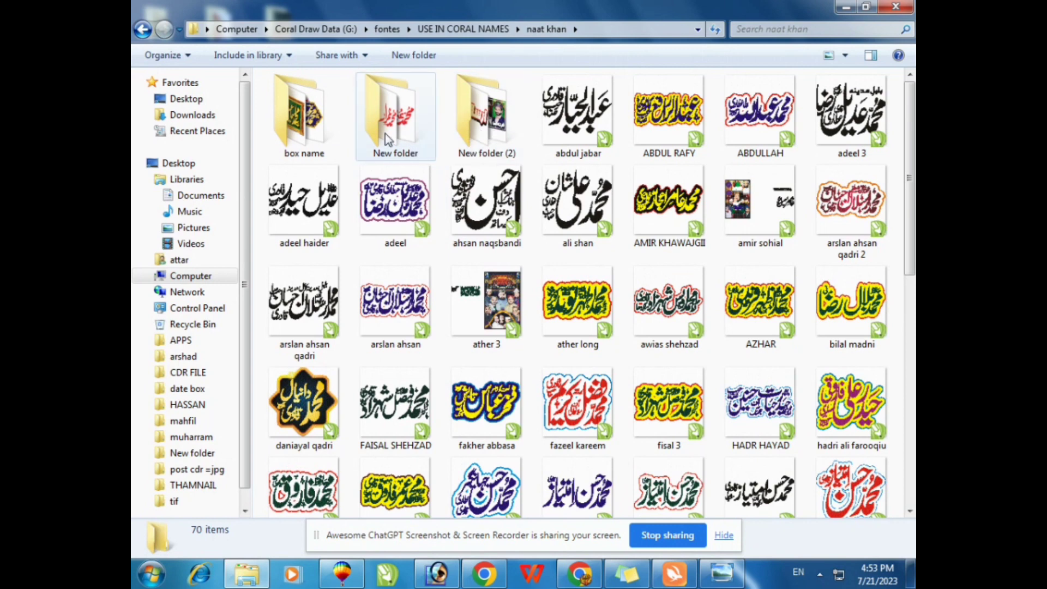
{"action": "double_click", "coordinate": [386, 136]}
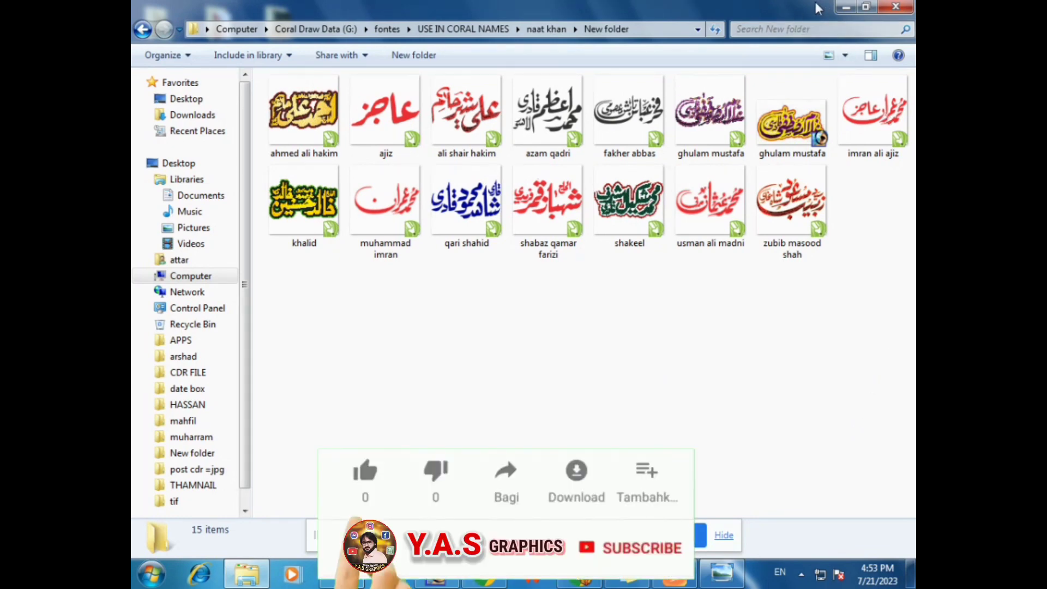
Open the famis naat folder inside picture, naat on drive G in the file browser
{"action": "left_click", "coordinate": [846, 7]}
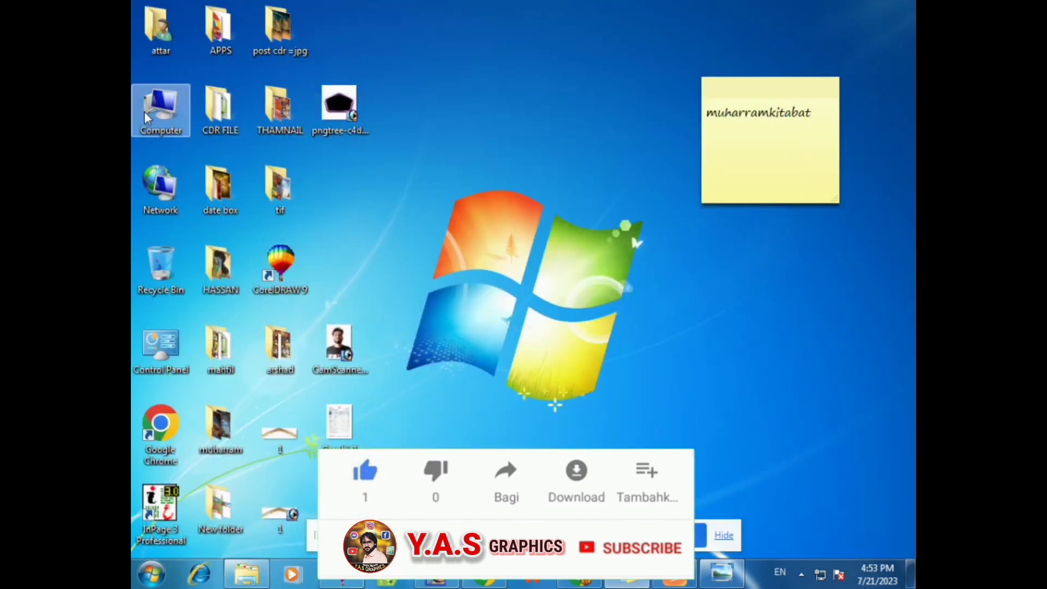
{"action": "double_click", "coordinate": [160, 109]}
{"action": "double_click", "coordinate": [538, 163]}
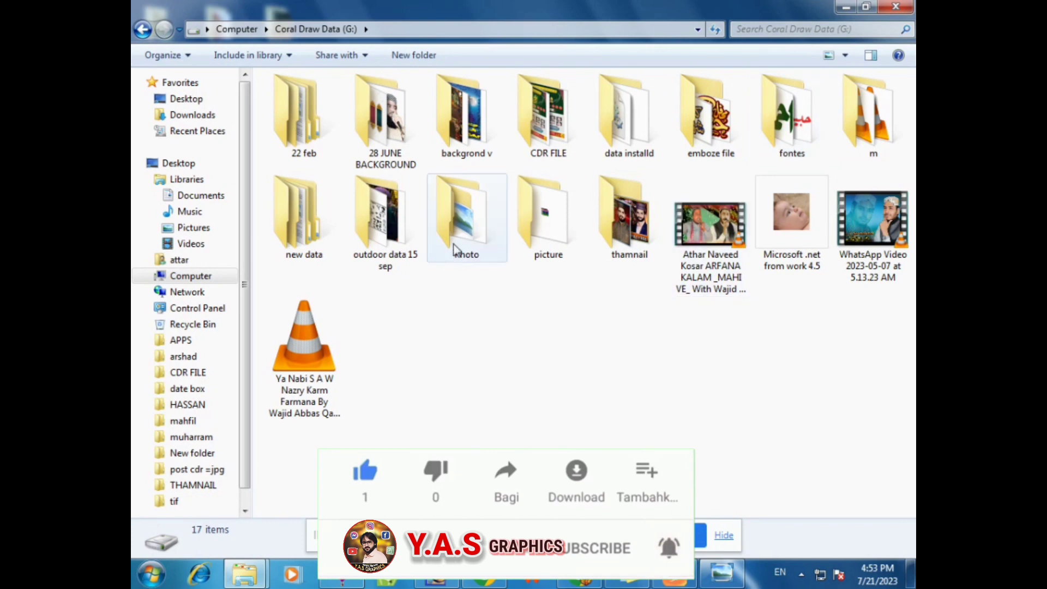
{"action": "double_click", "coordinate": [543, 216]}
{"action": "double_click", "coordinate": [463, 220]}
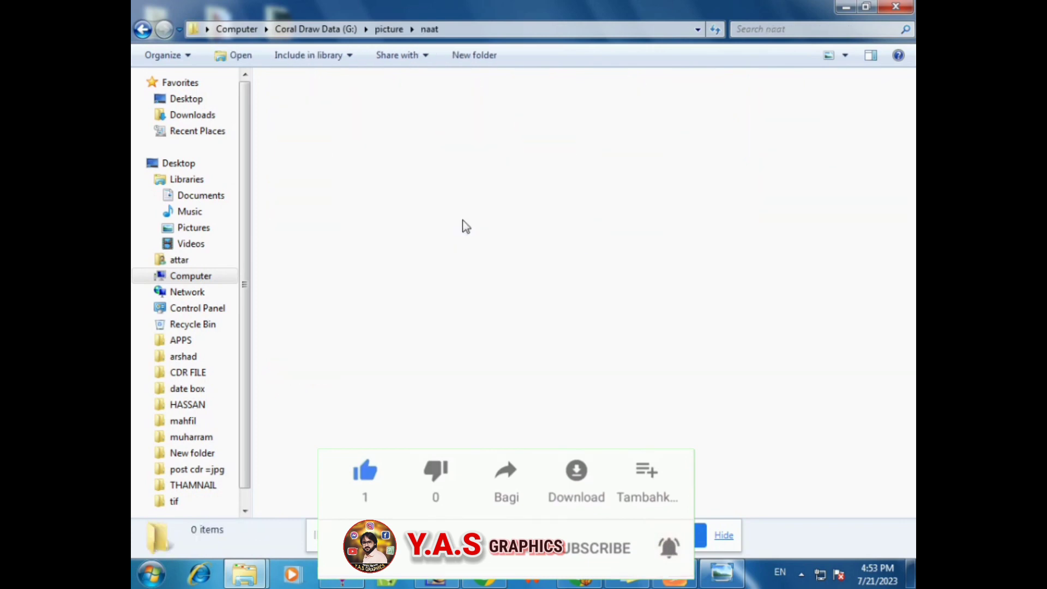
{"action": "double_click", "coordinate": [394, 115]}
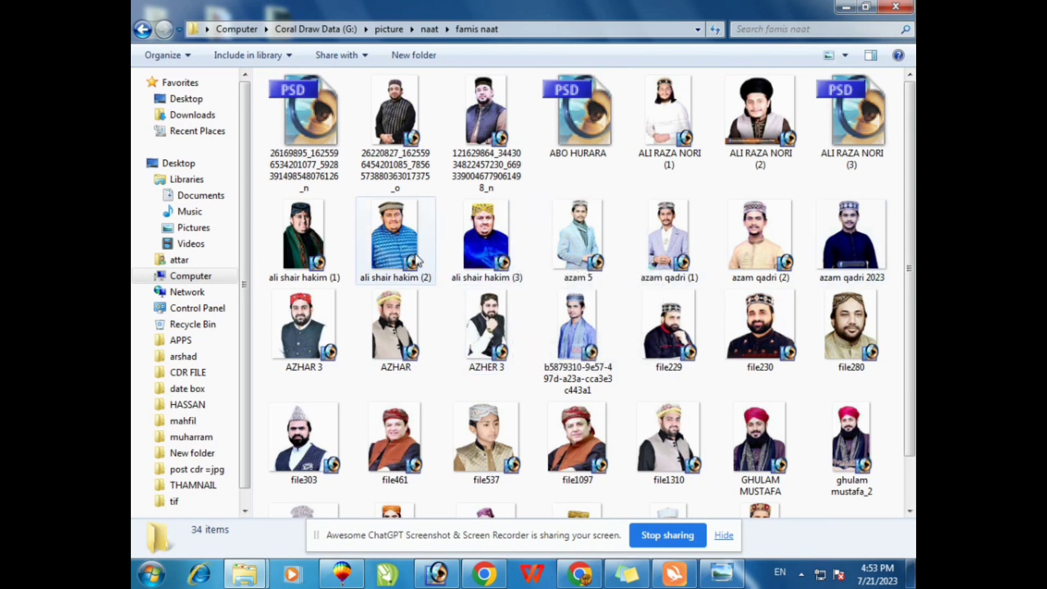
Import the portrait of the reciter in the yellow cap and plain blue shirt into the CorelDRAW poster document
{"action": "left_click", "coordinate": [406, 248]}
{"action": "left_click", "coordinate": [491, 249]}
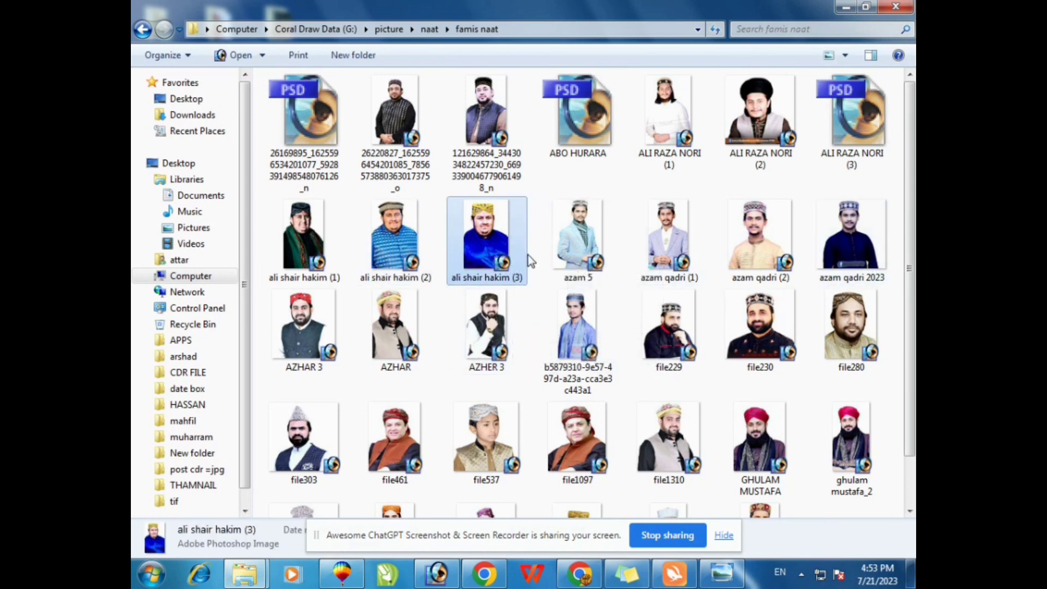
{"action": "scroll", "coordinate": [528, 258], "scroll_direction": "down", "scroll_amount": 1}
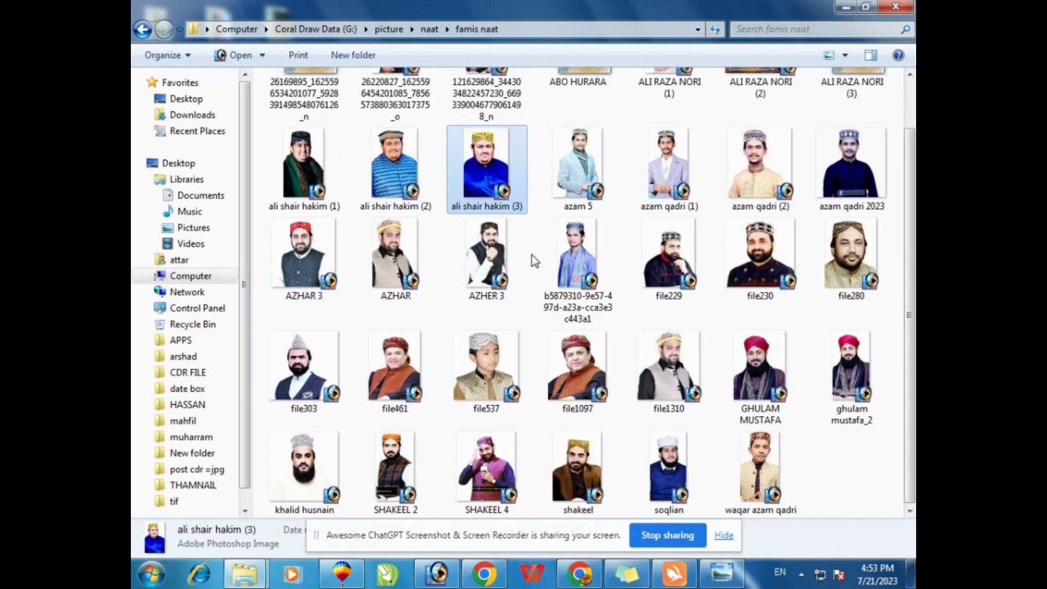
{"action": "scroll", "coordinate": [527, 245], "scroll_direction": "up", "scroll_amount": 1}
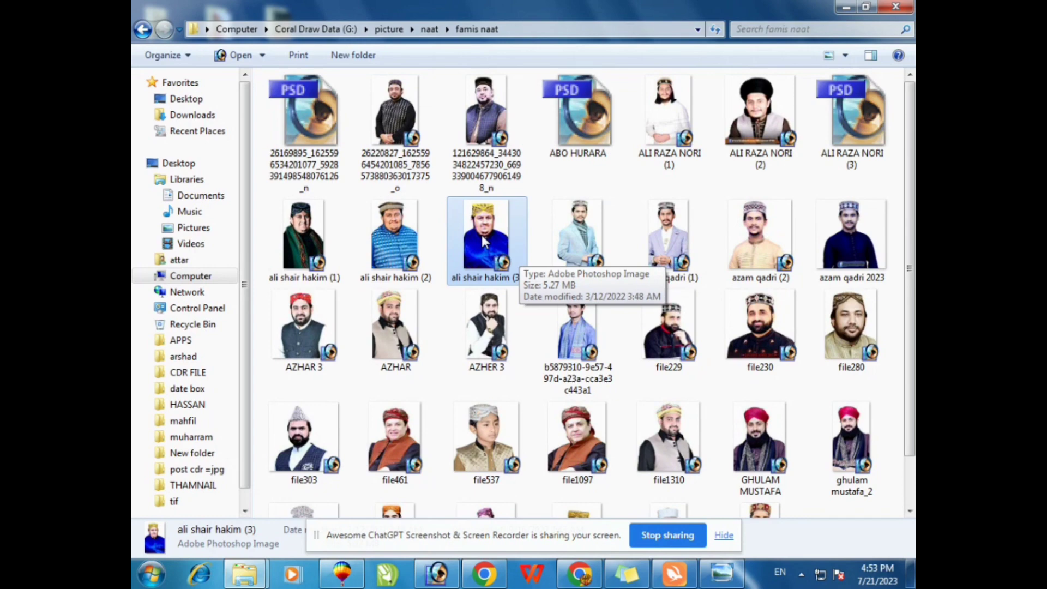
{"action": "left_click_drag", "start_coordinate": [483, 242], "coordinate": [318, 322]}
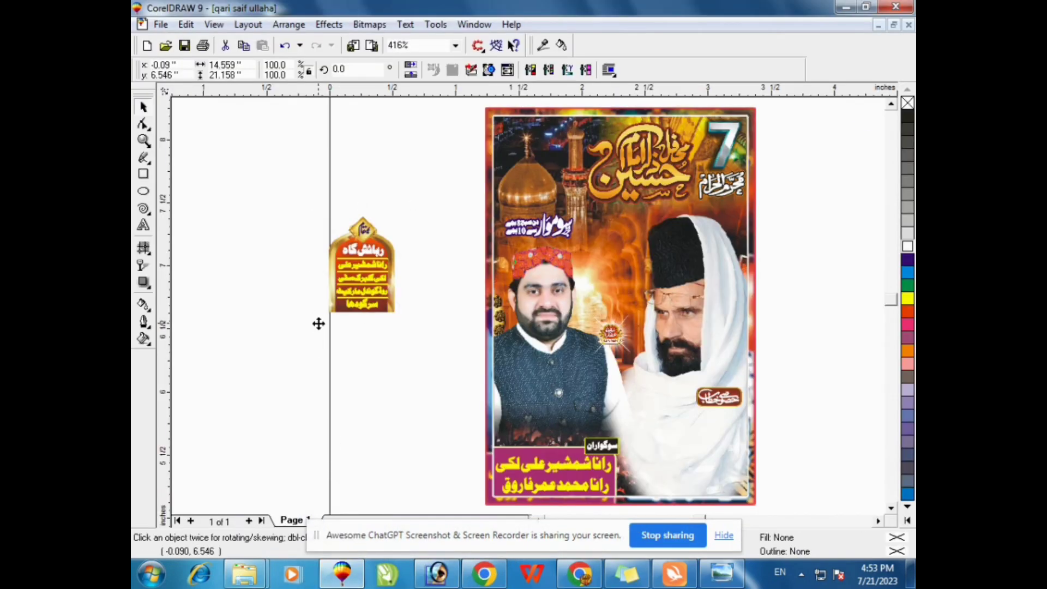
Scale the yellow-capped portrait down to about 1.148 × 1.668 inches beside the poster
{"action": "key", "text": "F4"}
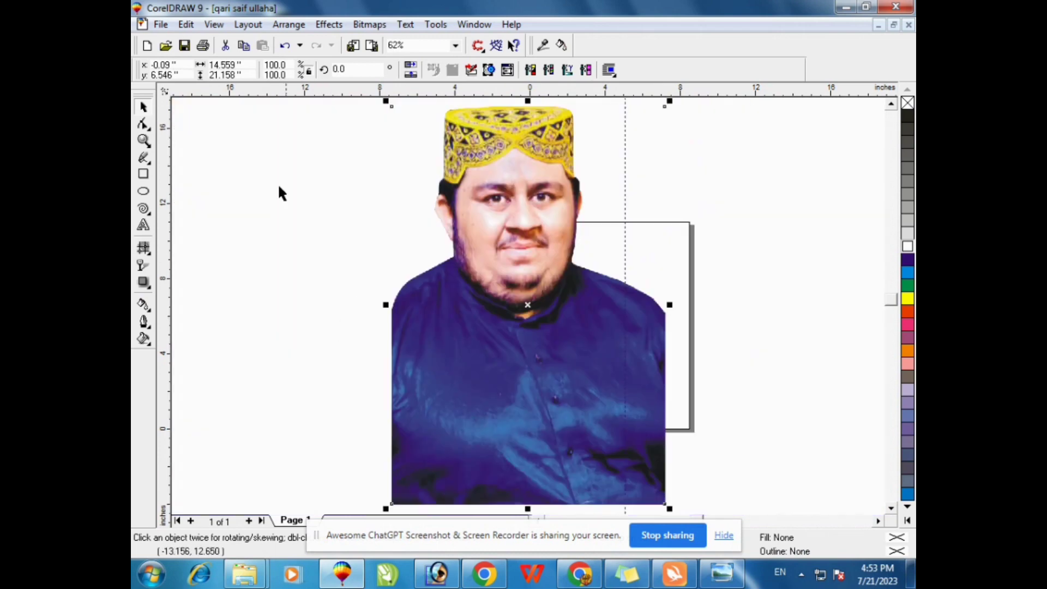
{"action": "left_click_drag", "start_coordinate": [386, 102], "coordinate": [508, 283]}
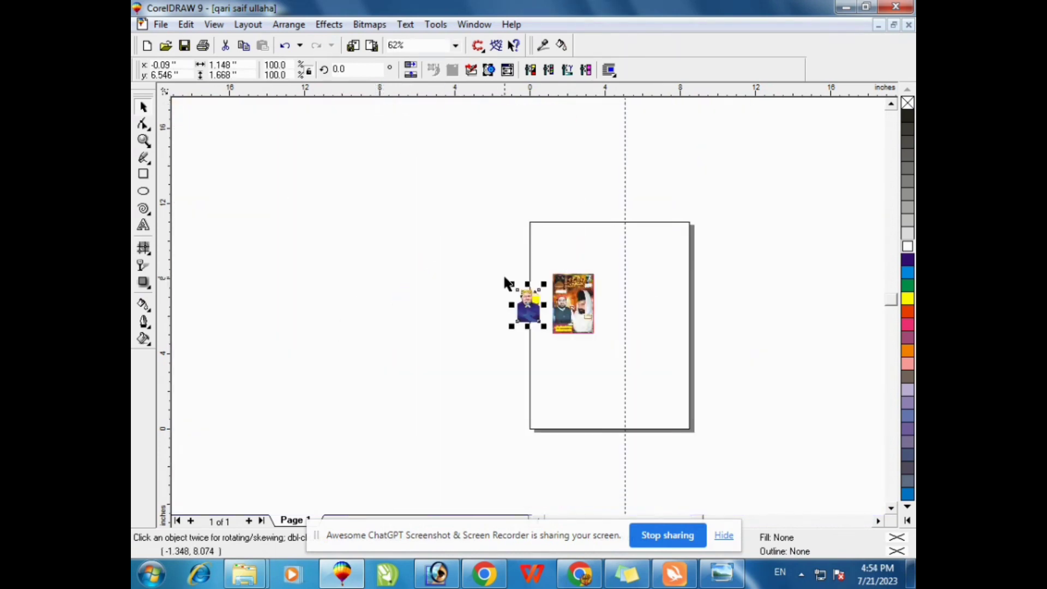
{"action": "key", "text": "shift+F2"}
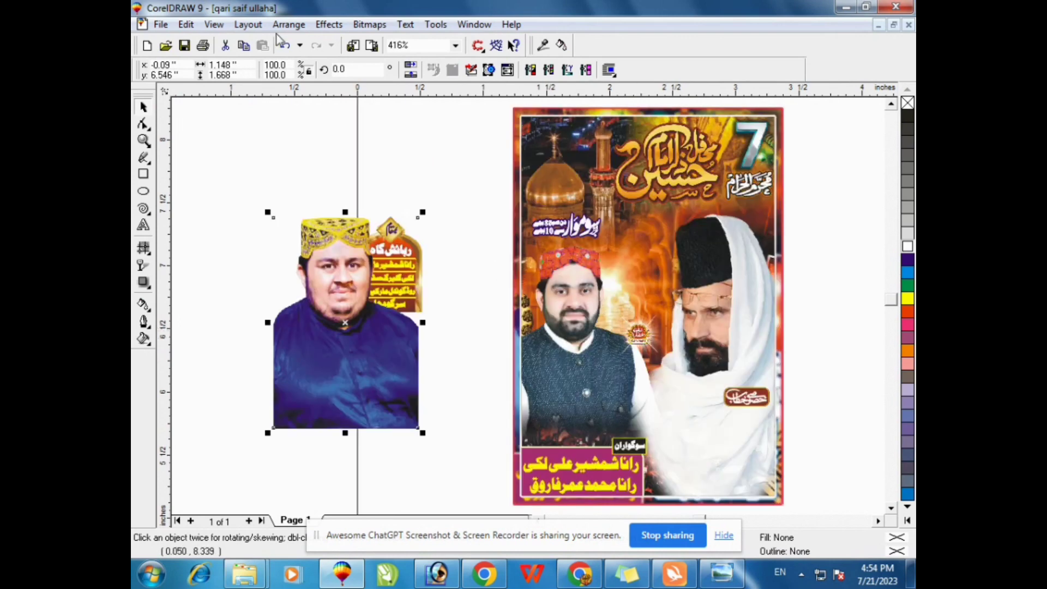
PowerClip the yellow-capped portrait inside the poster frame and open the frame's contents for editing
{"action": "left_click", "coordinate": [329, 25]}
{"action": "mouse_move", "coordinate": [374, 138]}
{"action": "left_click", "coordinate": [516, 138]}
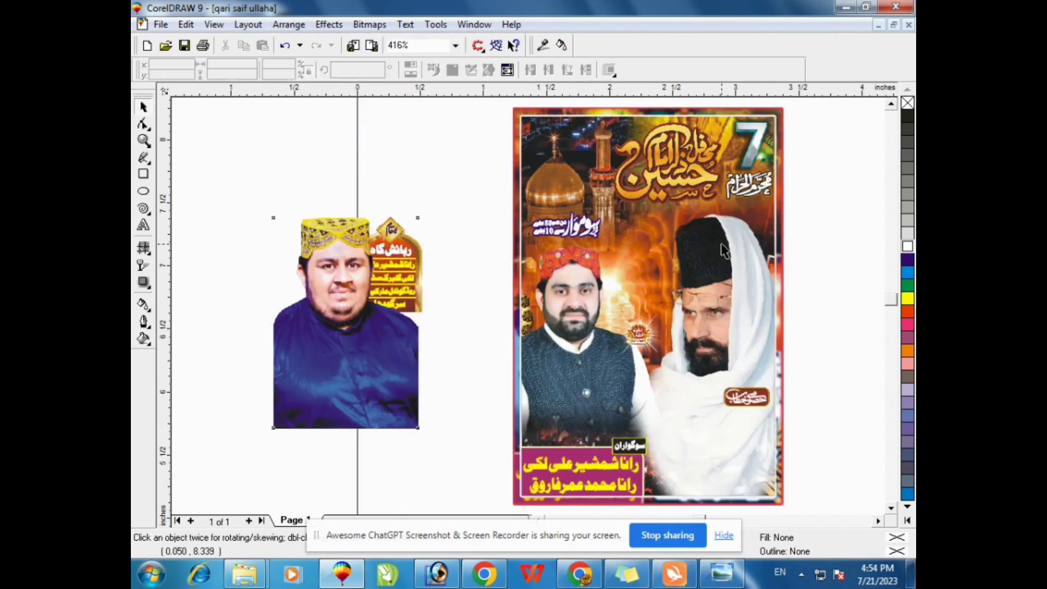
{"action": "left_click", "coordinate": [724, 251]}
{"action": "right_click", "coordinate": [702, 190]}
{"action": "left_click", "coordinate": [749, 212]}
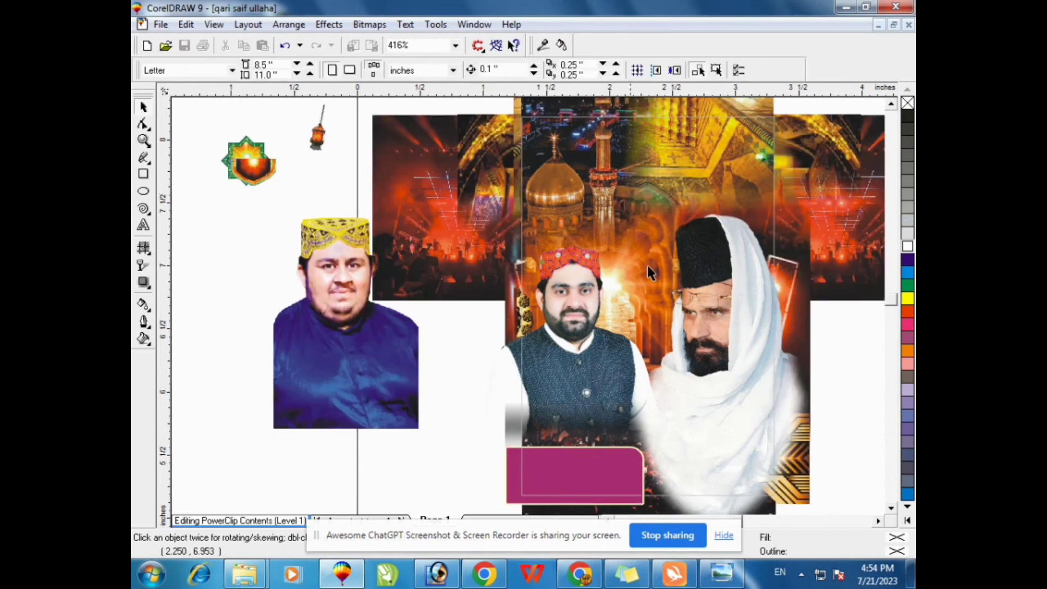
Replace the red-capped portrait with the yellow-capped one, scaled to about 1.07 × 1.555 inches and seated just above the magenta box
{"action": "left_click", "coordinate": [575, 273]}
{"action": "key", "text": "Delete"}
{"action": "left_click_drag", "start_coordinate": [377, 327], "coordinate": [599, 339]}
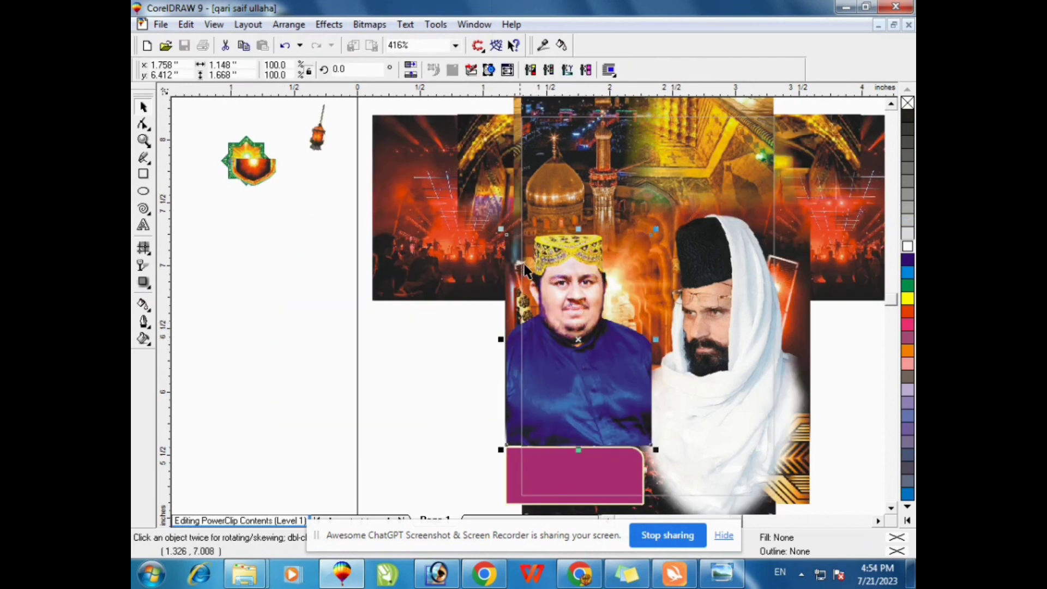
{"action": "left_click_drag", "start_coordinate": [498, 230], "coordinate": [505, 236]}
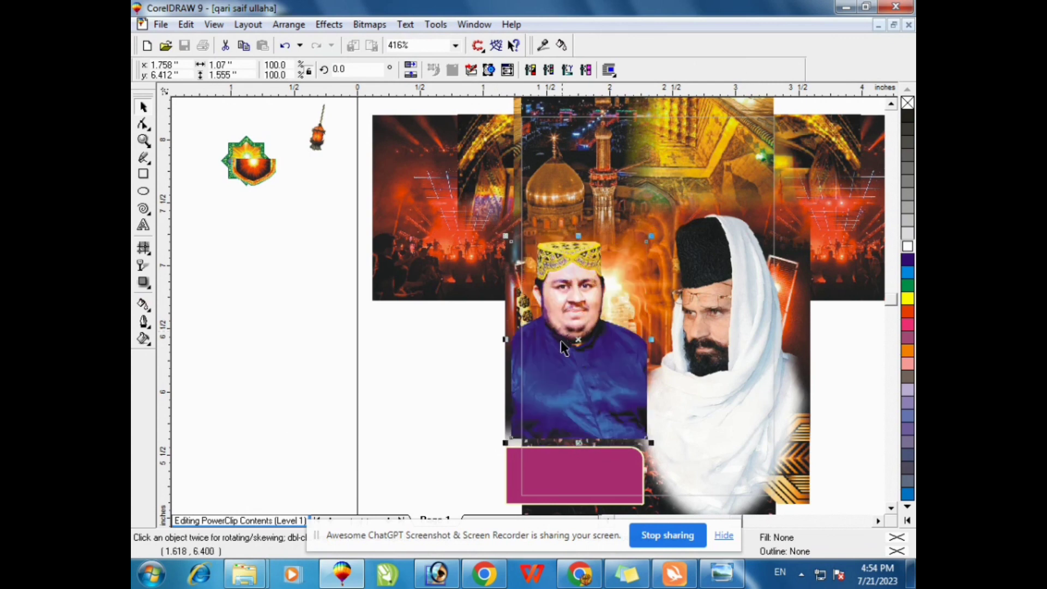
{"action": "left_click_drag", "start_coordinate": [584, 347], "coordinate": [566, 364]}
Fade out the yellow-capped portrait's lower edge with a vertical fountain transparency and finish editing the PowerClip contents
{"action": "left_click", "coordinate": [142, 265]}
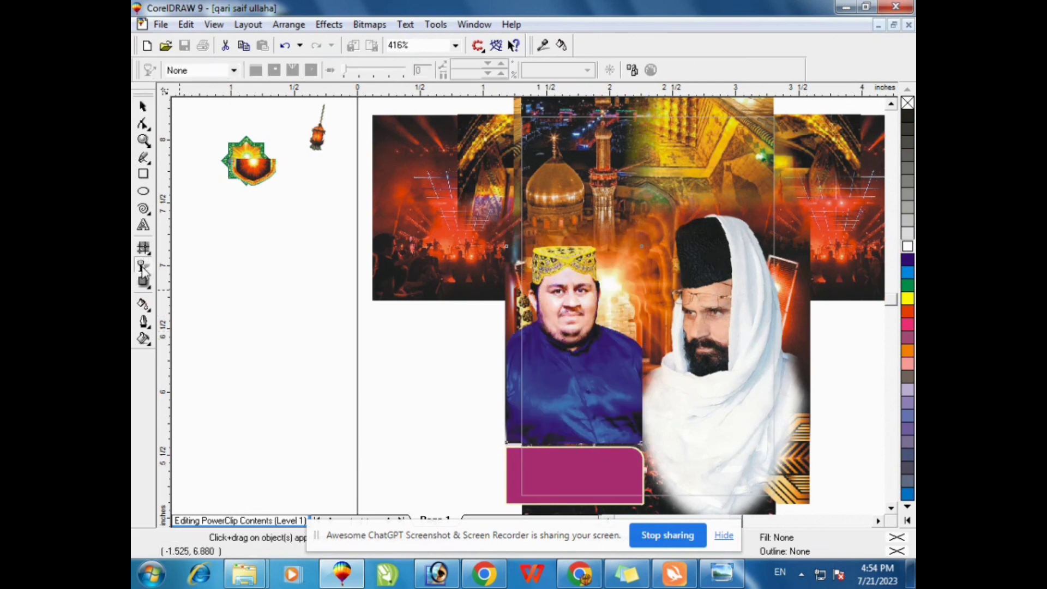
{"action": "left_click_drag", "start_coordinate": [568, 410], "coordinate": [569, 436]}
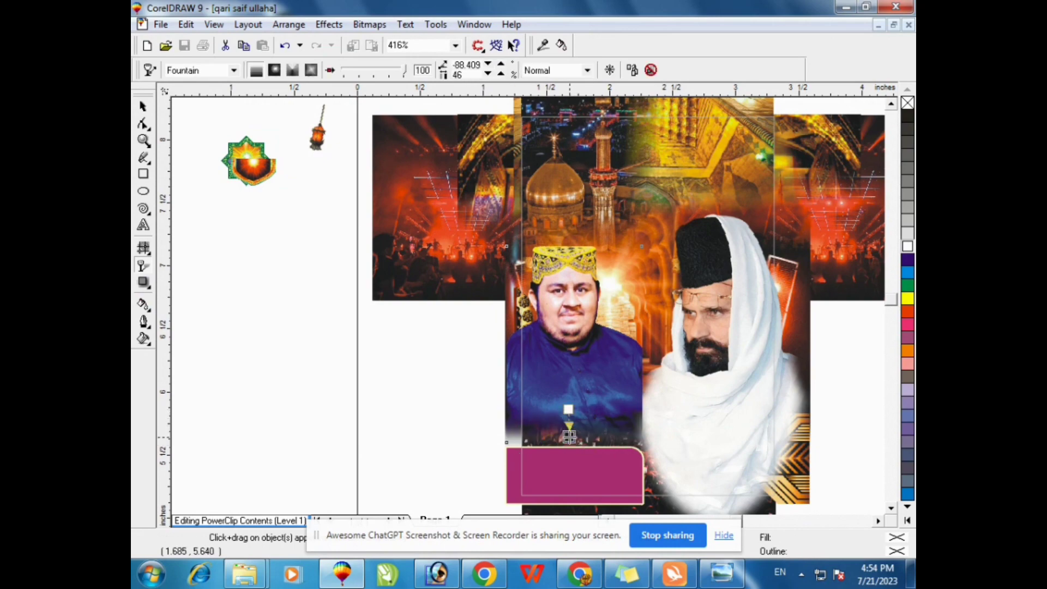
{"action": "right_click", "coordinate": [561, 270]}
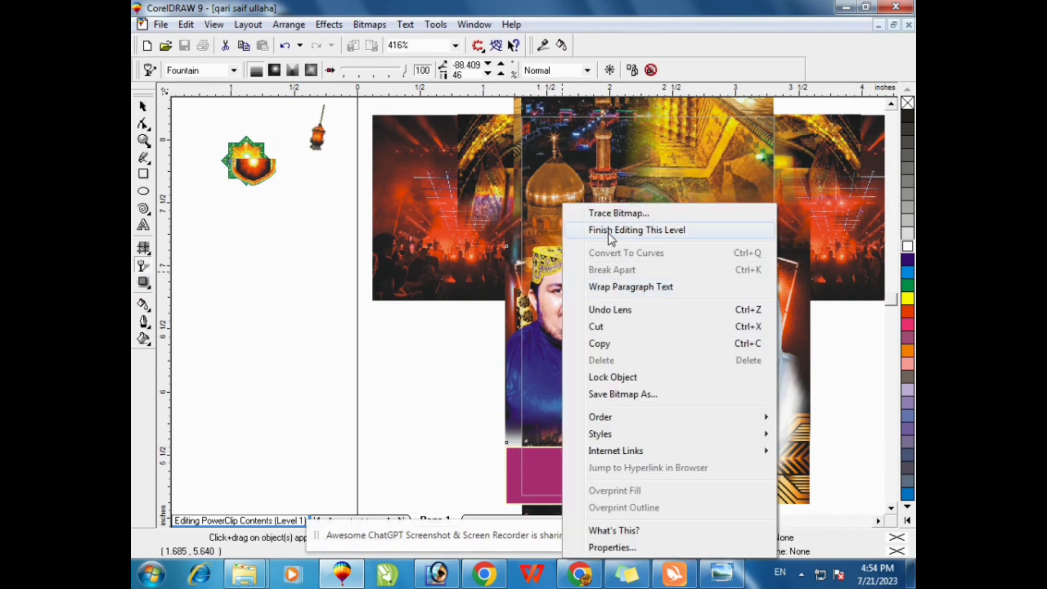
{"action": "left_click", "coordinate": [611, 227]}
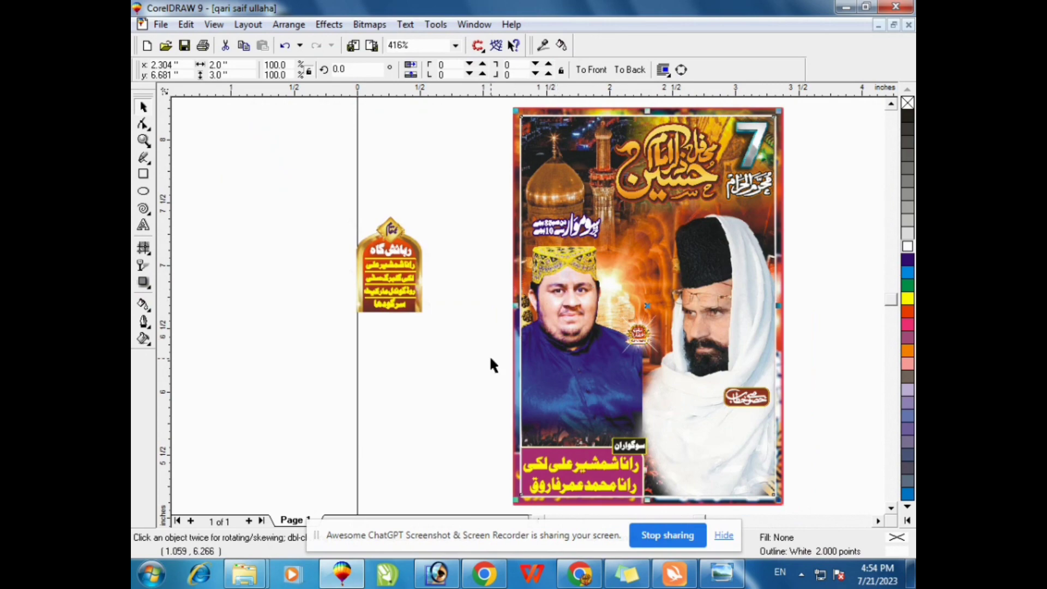
{"action": "left_click", "coordinate": [466, 372]}
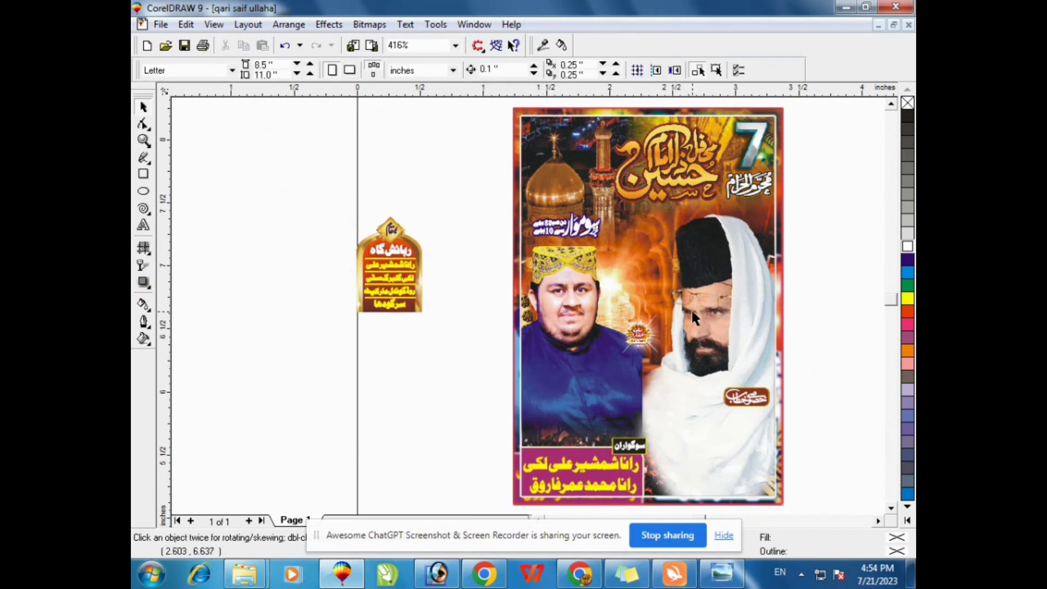
Switch to the file browser and open New folder inside fontes, USE IN CORAL NAMES, naat khan on drive G
{"action": "left_click", "coordinate": [847, 7]}
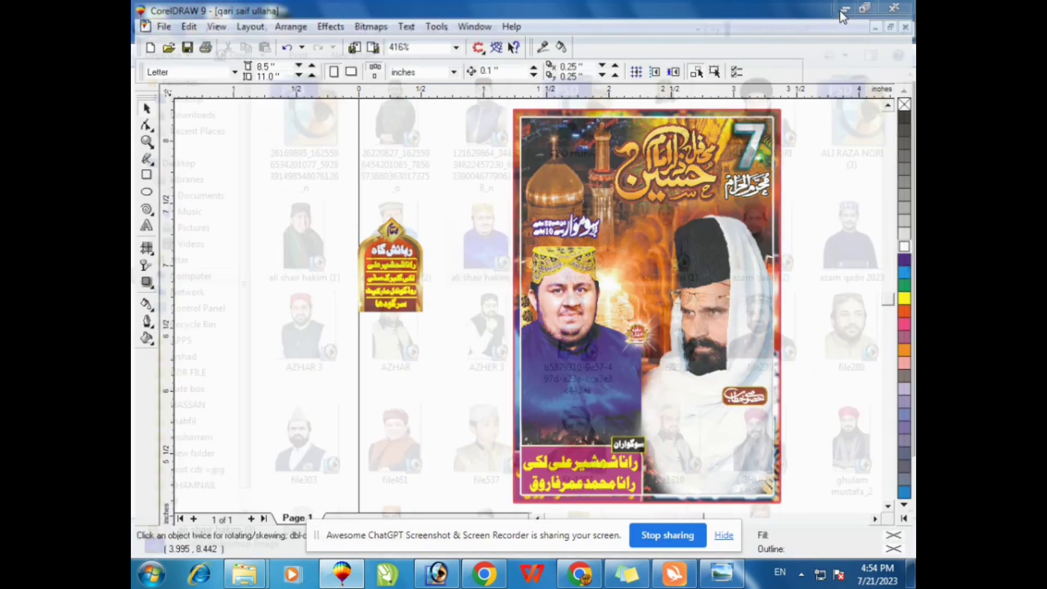
{"action": "left_click", "coordinate": [191, 275]}
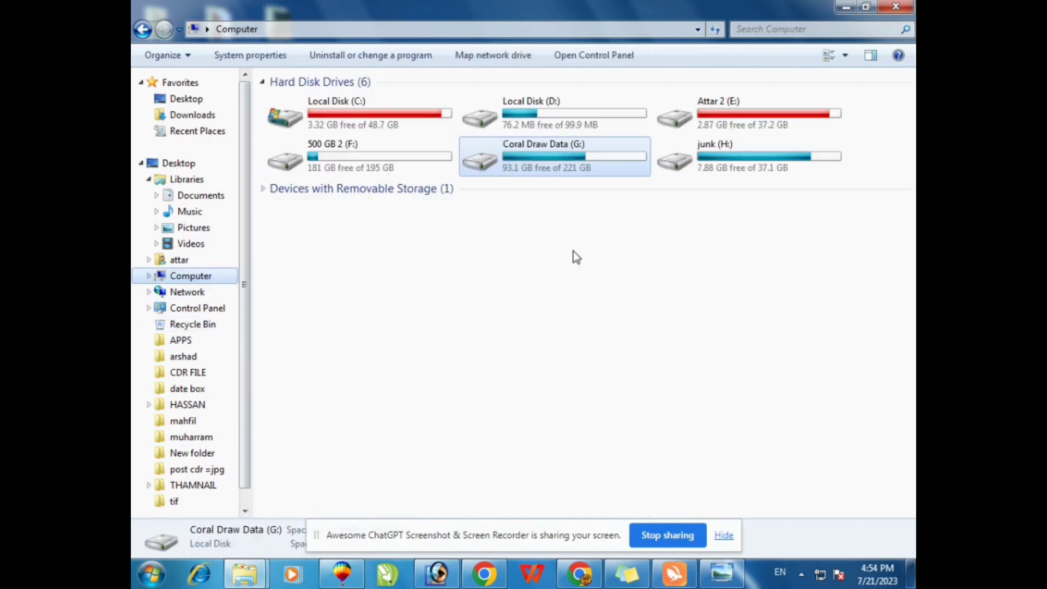
{"action": "double_click", "coordinate": [626, 159]}
{"action": "double_click", "coordinate": [806, 131]}
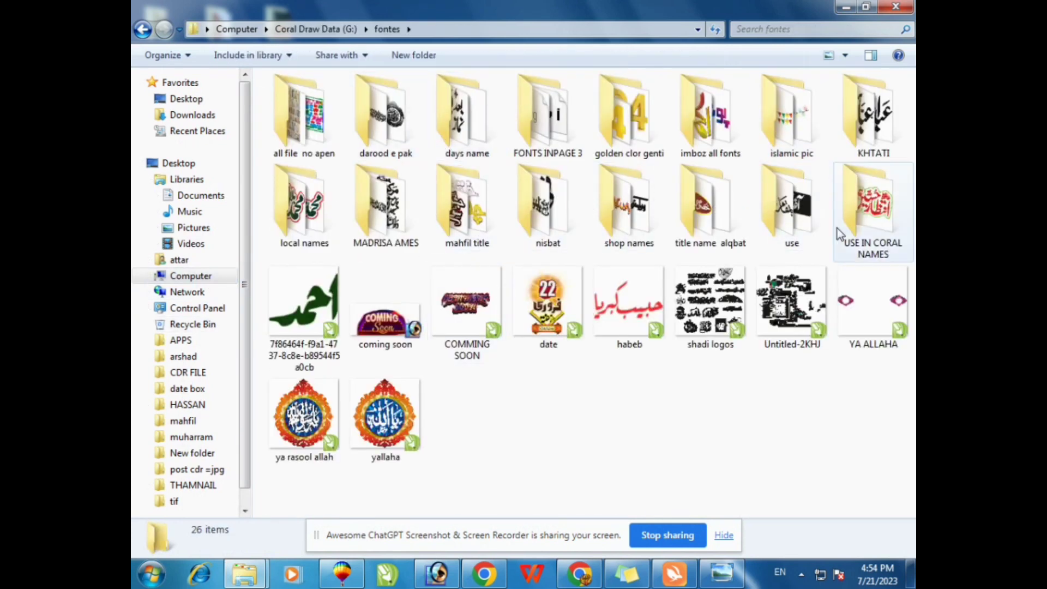
{"action": "double_click", "coordinate": [873, 224]}
{"action": "double_click", "coordinate": [478, 146]}
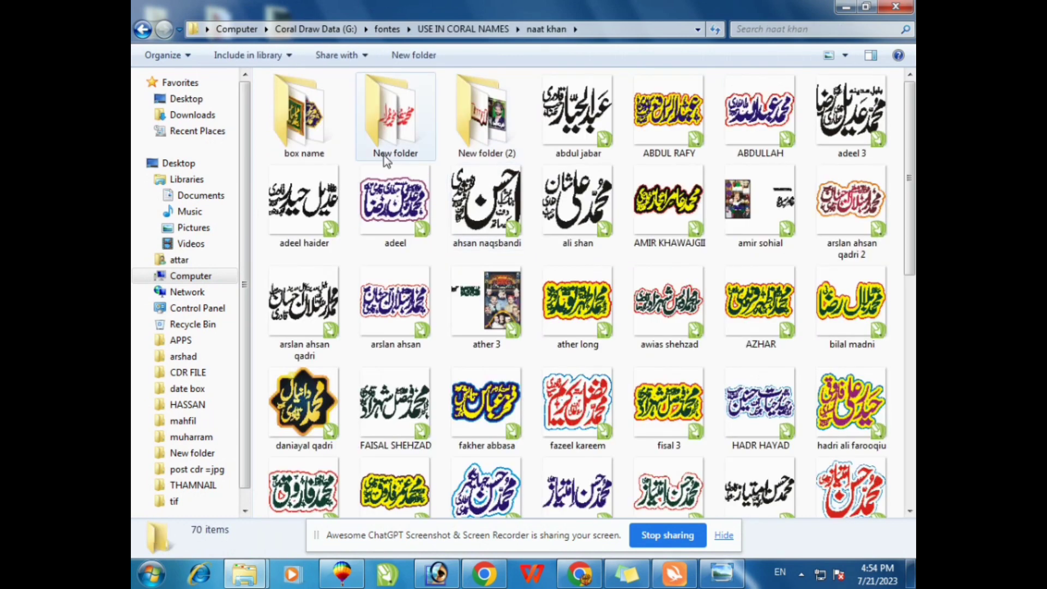
{"action": "double_click", "coordinate": [384, 155]}
Import the red calligraphic name matching the yellow-capped reciter and place it over his blue shirt at about 0.778 × 0.514 inches
{"action": "left_click_drag", "start_coordinate": [478, 154], "coordinate": [405, 430]}
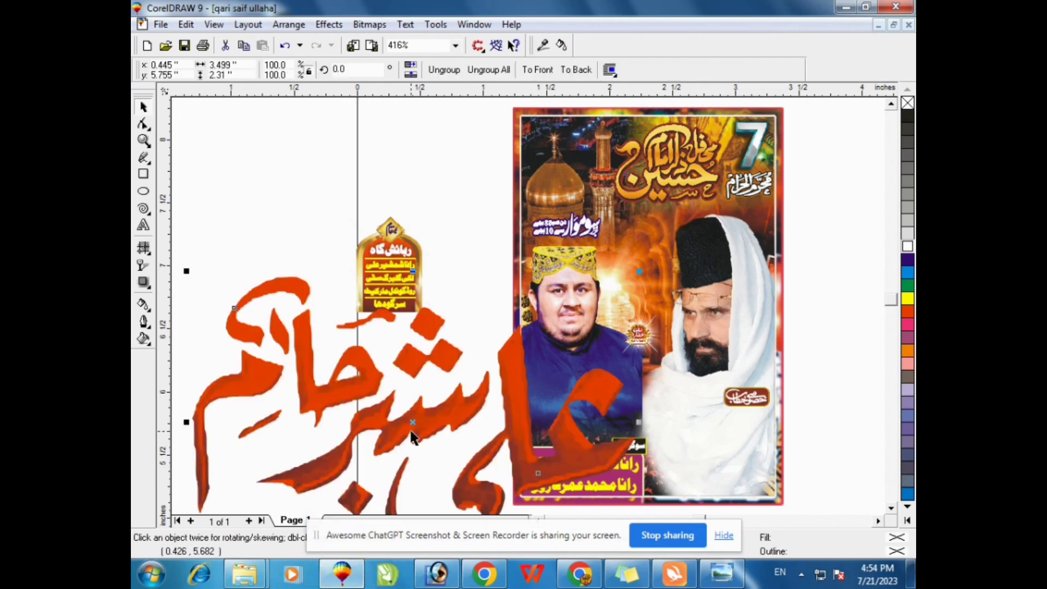
{"action": "left_click", "coordinate": [271, 289]}
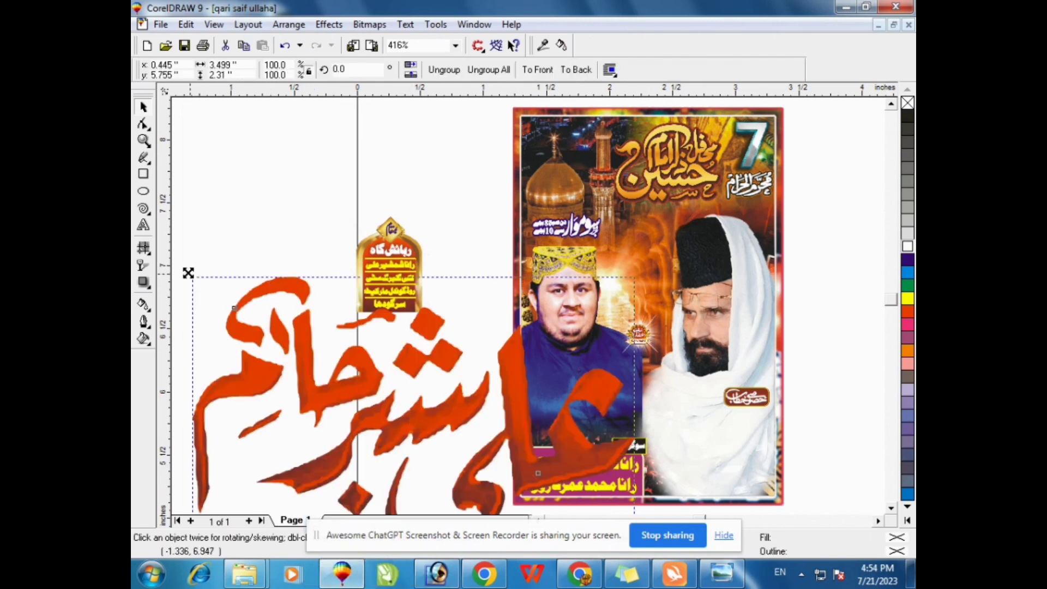
{"action": "left_click_drag", "start_coordinate": [187, 274], "coordinate": [342, 385]}
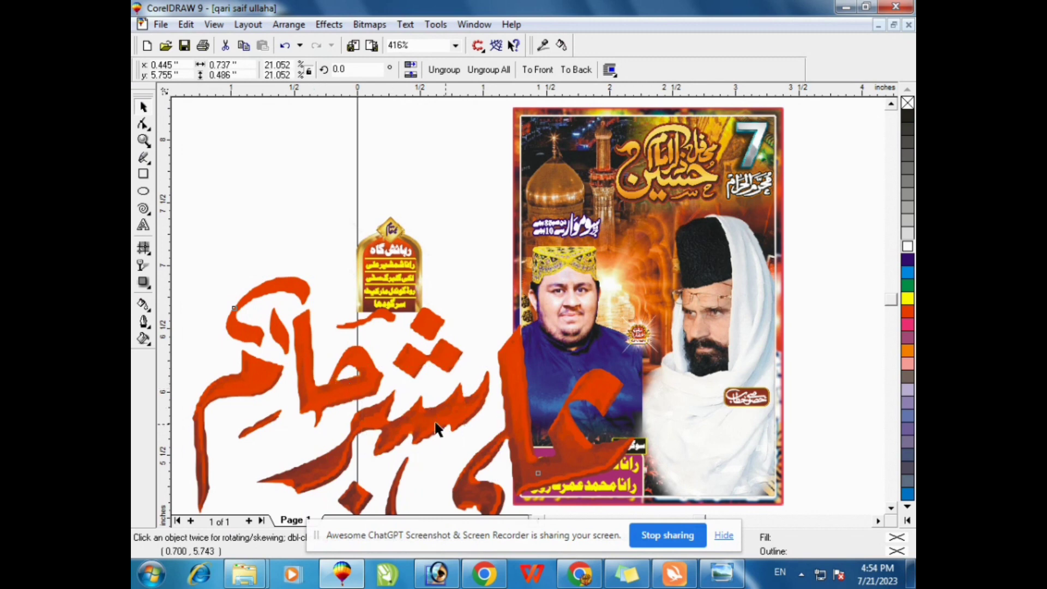
{"action": "left_click_drag", "start_coordinate": [436, 429], "coordinate": [642, 442]}
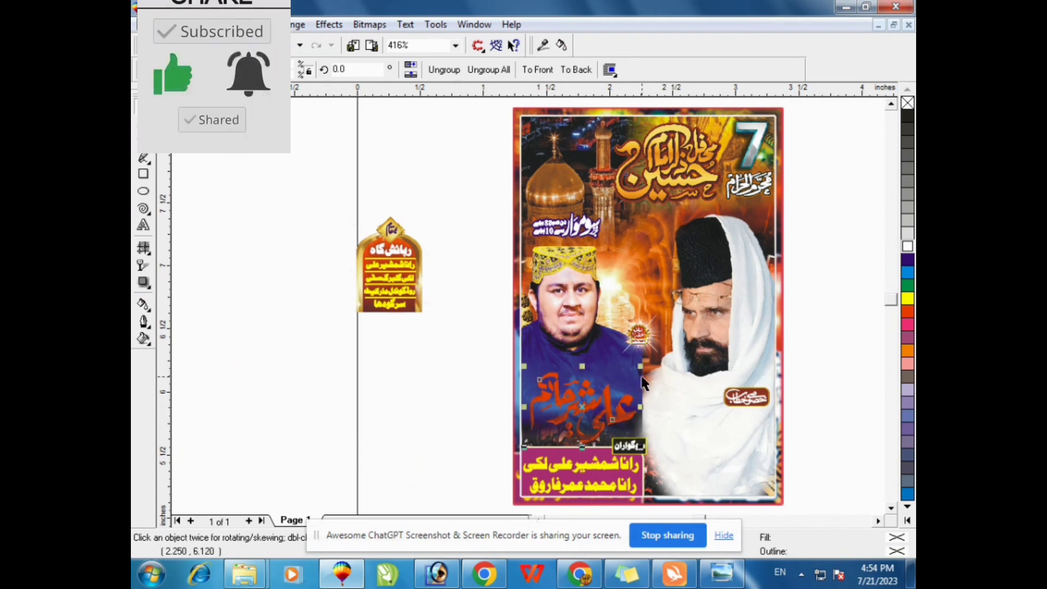
{"action": "left_click_drag", "start_coordinate": [643, 369], "coordinate": [633, 369]}
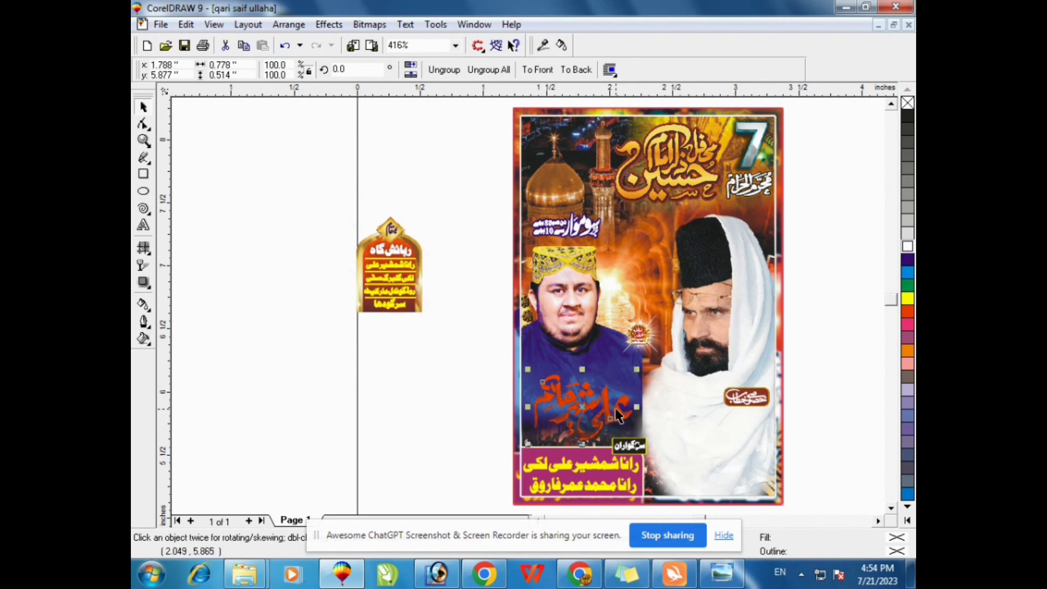
Back the calligraphic name with an aligned duplicate that has a 2-point white outline with rounded corners placed behind the fill
{"action": "left_click_drag", "start_coordinate": [616, 409], "coordinate": [618, 399]}
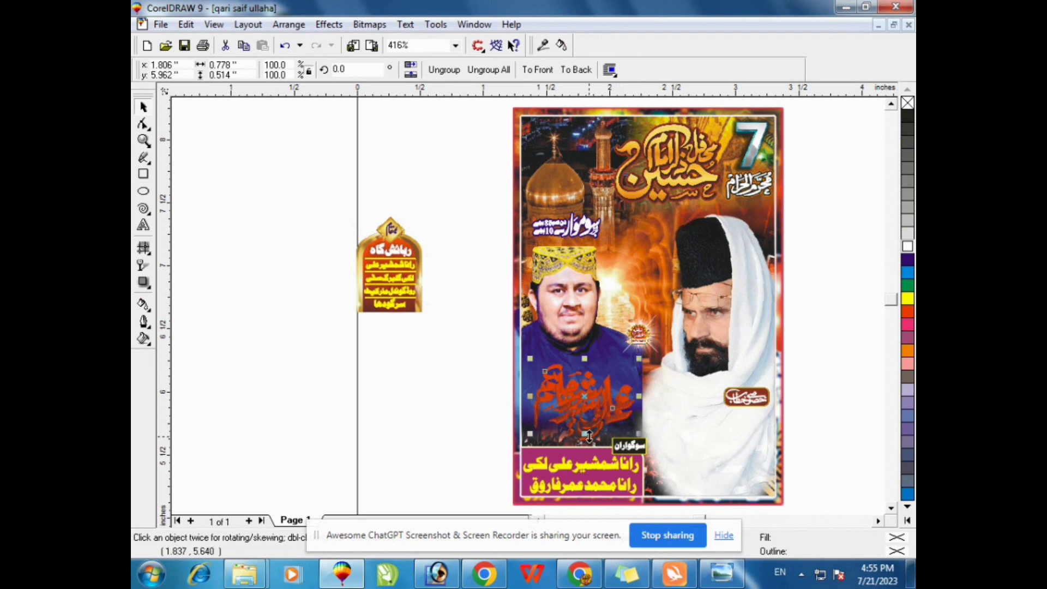
{"action": "key", "text": "ctrl+z"}
{"action": "key", "text": "F12"}
{"action": "left_click", "coordinate": [413, 203]}
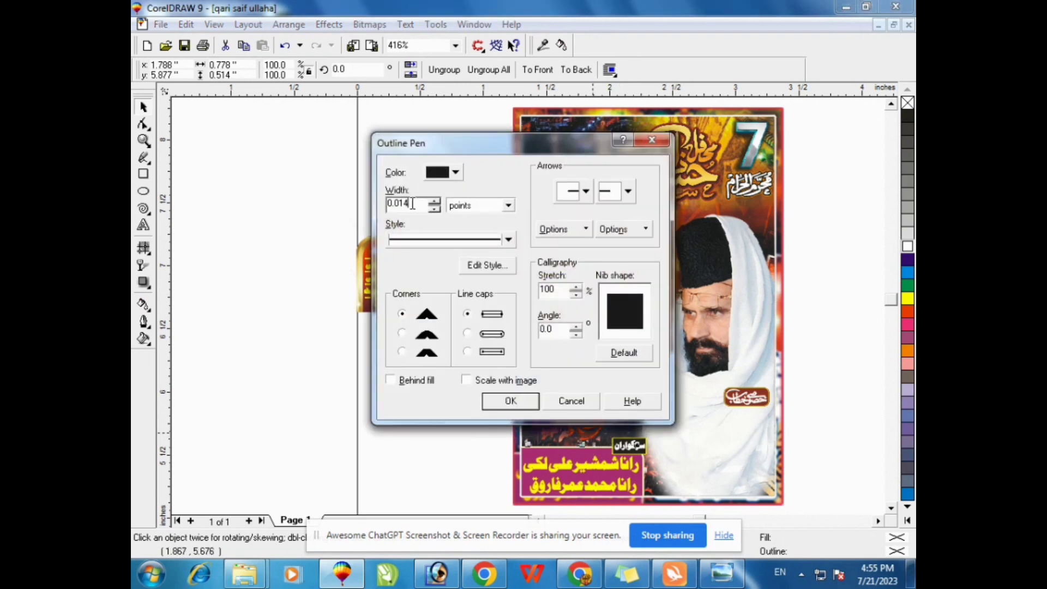
{"action": "double_click", "coordinate": [412, 203]}
{"action": "type", "text": "2"}
{"action": "left_click", "coordinate": [402, 333]}
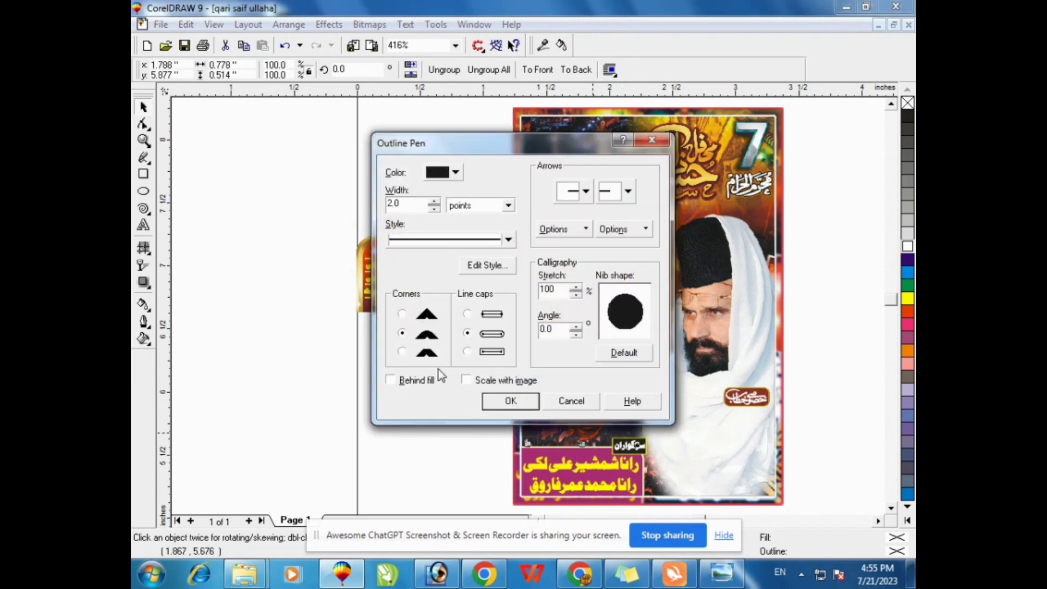
{"action": "left_click", "coordinate": [415, 381]}
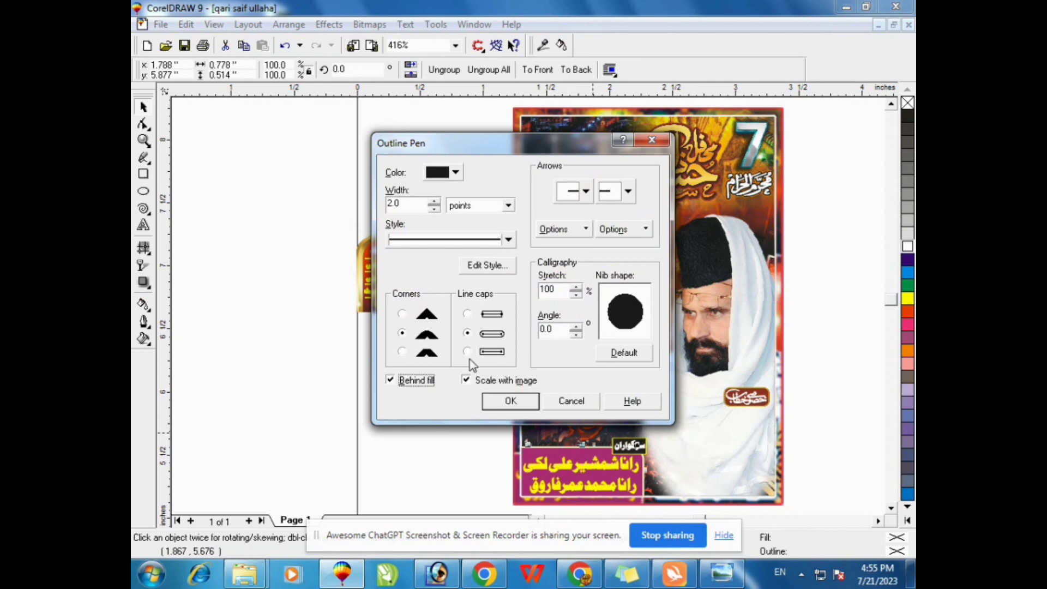
{"action": "left_click", "coordinate": [455, 173]}
{"action": "left_click", "coordinate": [493, 286]}
{"action": "left_click", "coordinate": [523, 399]}
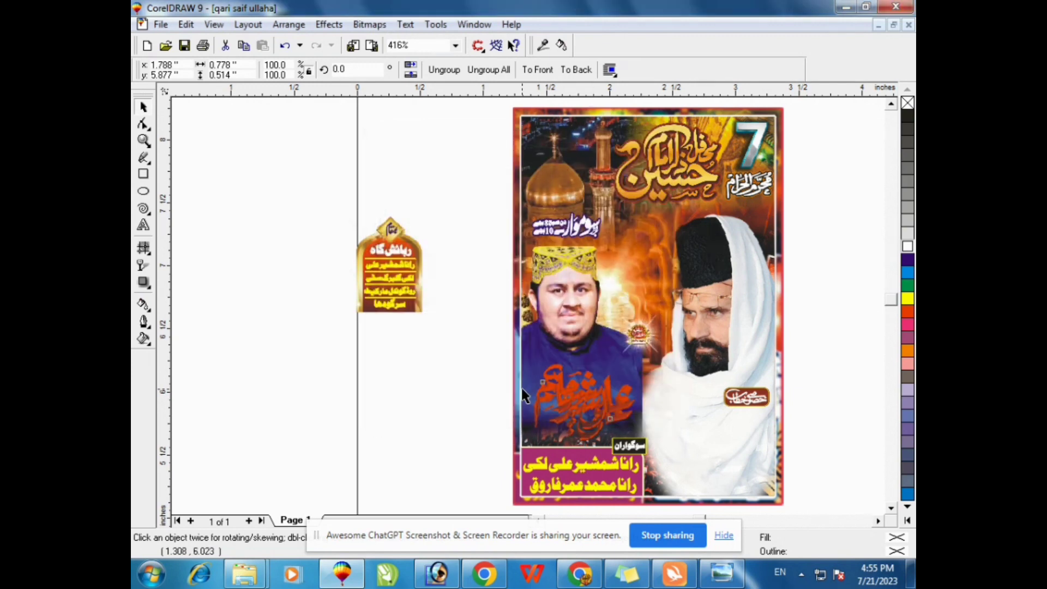
{"action": "left_click", "coordinate": [608, 388], "text": "shift"}
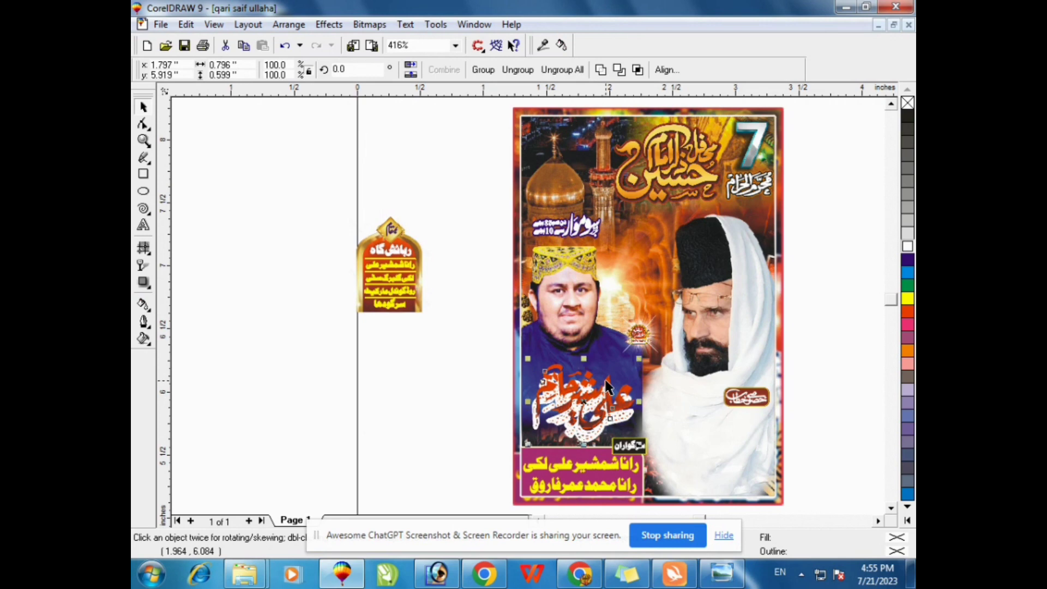
{"action": "key", "text": "ctrl+z"}
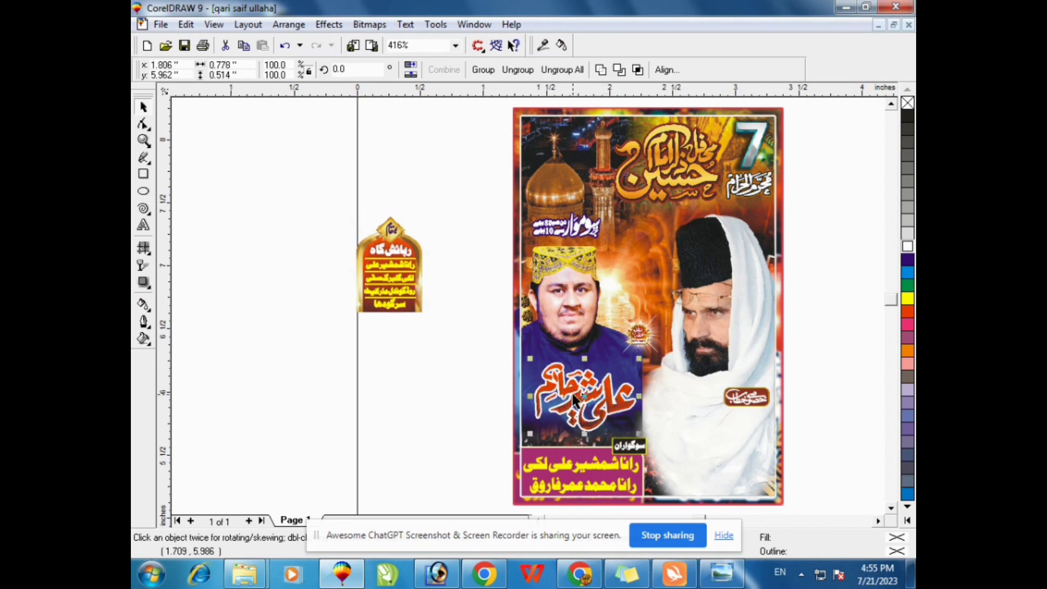
Group the red calligraphic name with its white-outlined backing copy
{"action": "left_click", "coordinate": [481, 70]}
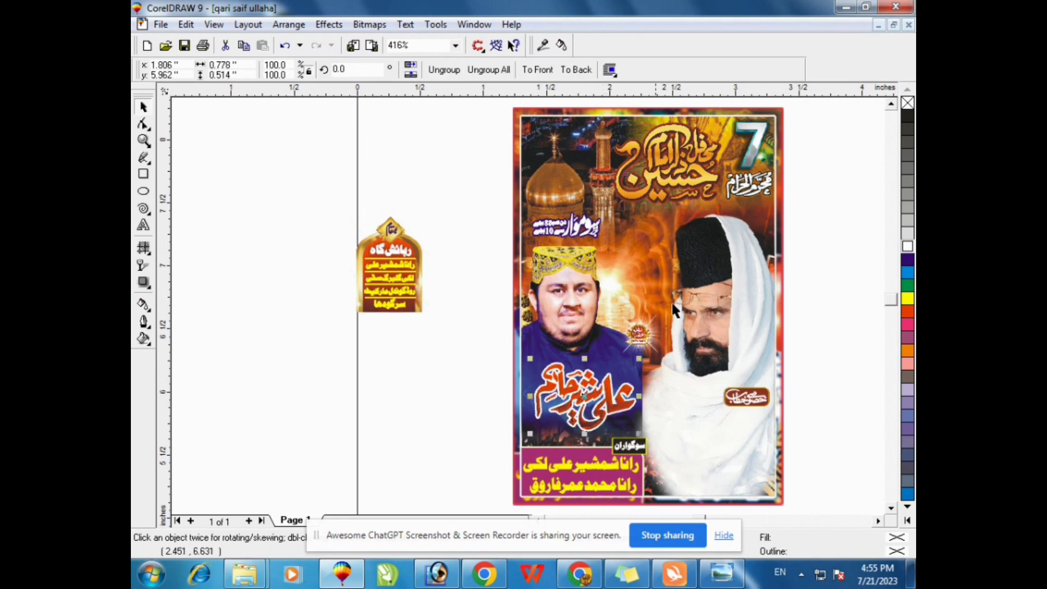
{"action": "key", "text": "ctrl+z"}
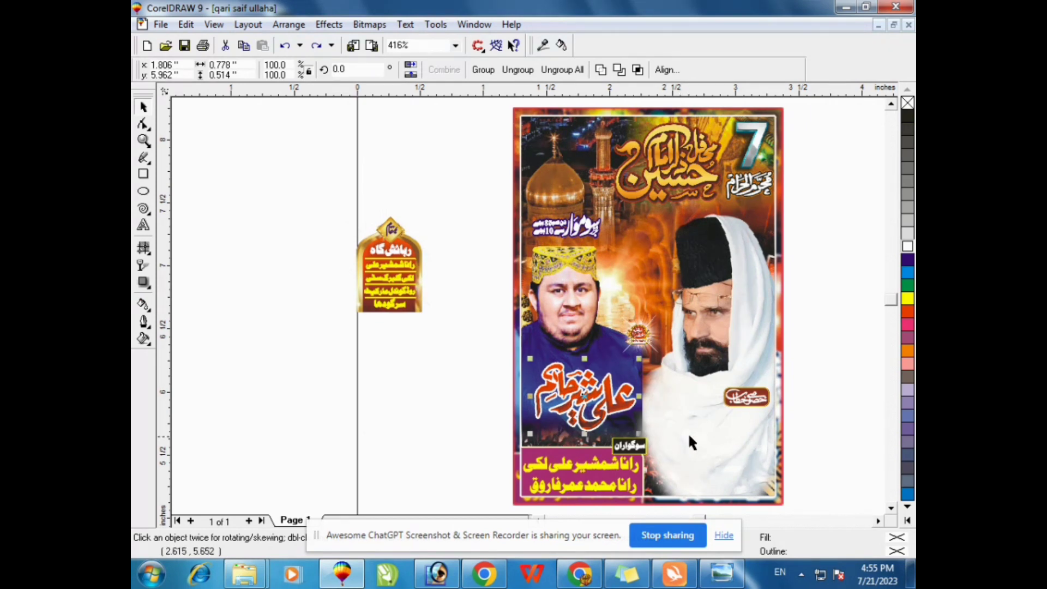
{"action": "left_click", "coordinate": [144, 141]}
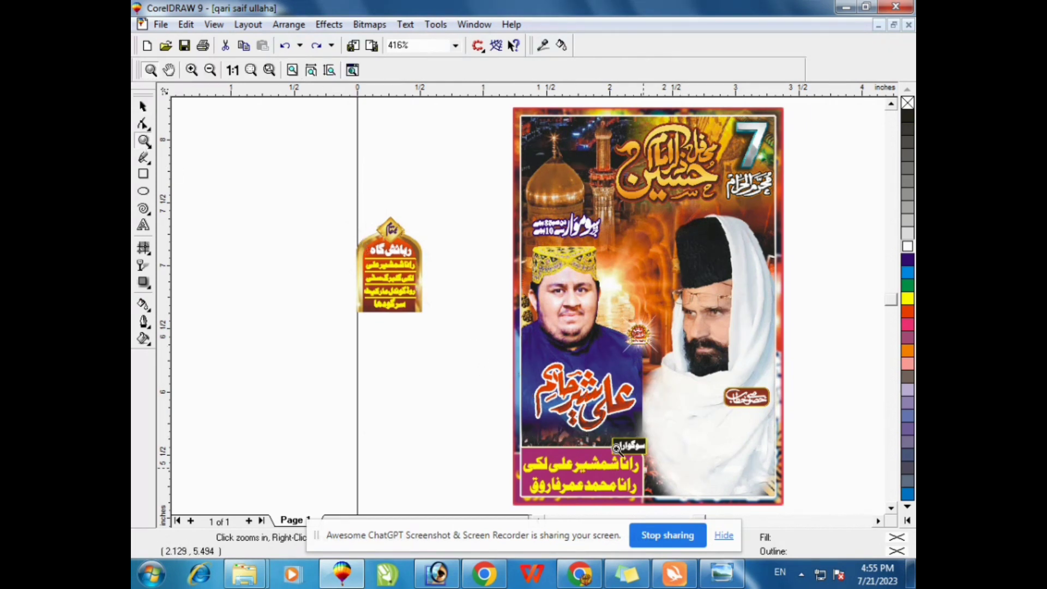
{"action": "left_click_drag", "start_coordinate": [616, 448], "coordinate": [802, 562]}
{"action": "left_click", "coordinate": [143, 107]}
{"action": "left_click", "coordinate": [204, 166]}
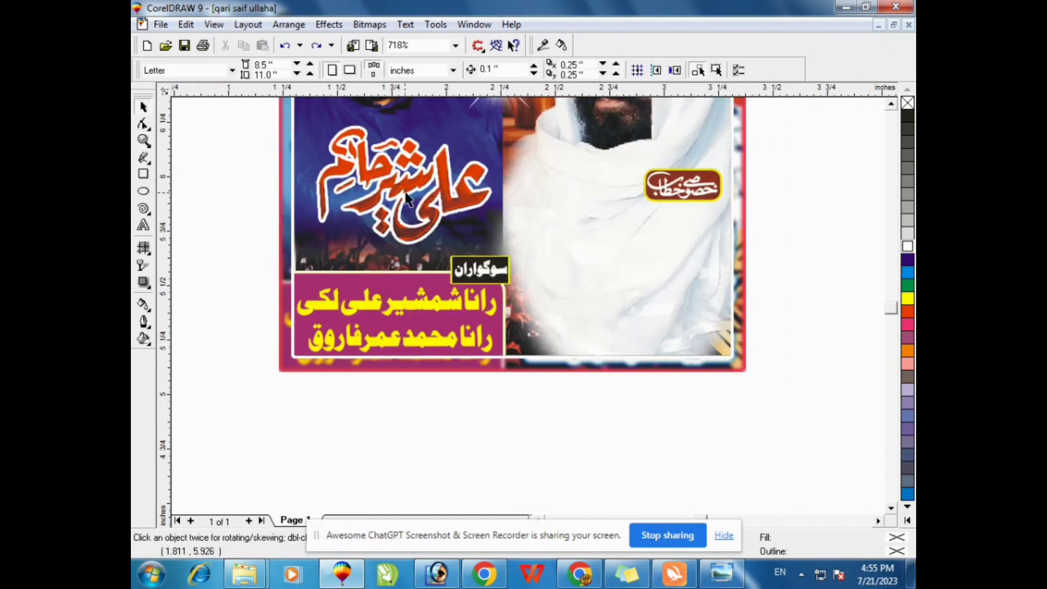
{"action": "left_click", "coordinate": [408, 199]}
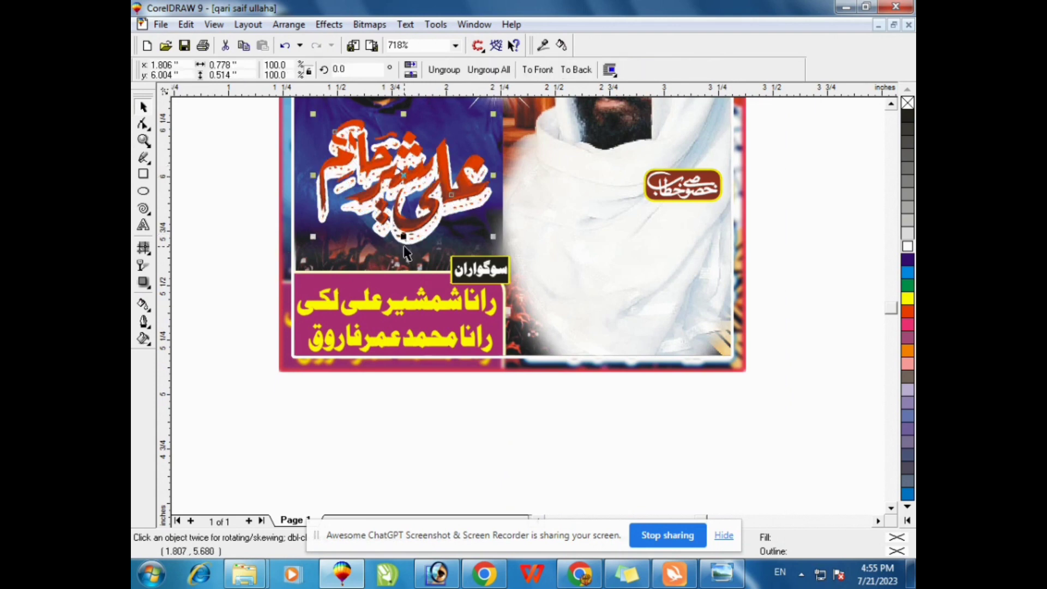
{"action": "key", "text": "F12"}
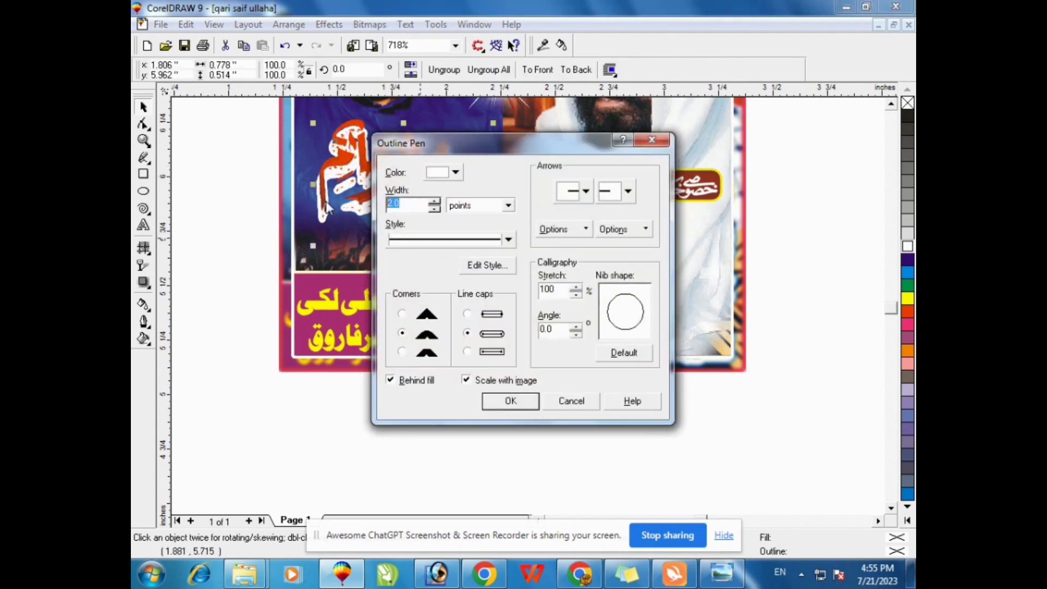
{"action": "key", "text": "Return"}
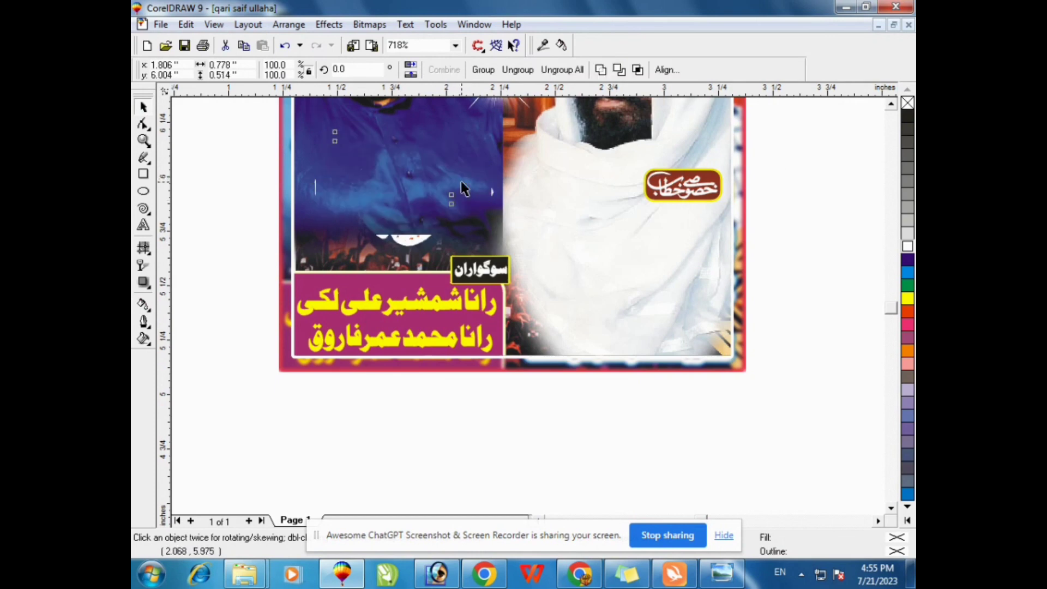
{"action": "left_click", "coordinate": [496, 71]}
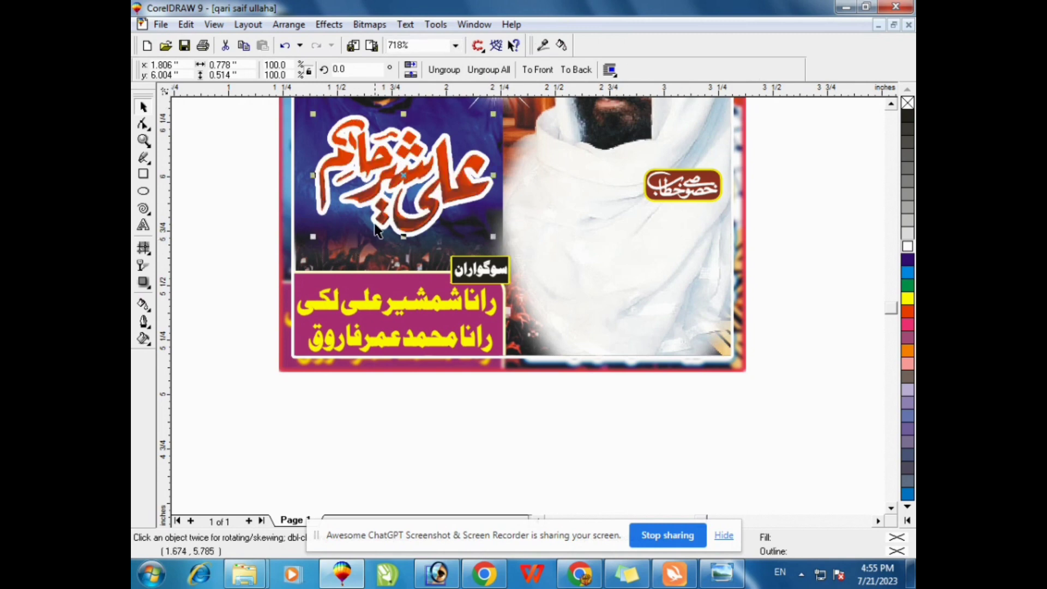
Give a duplicate of the grouped name a 4-point blue outline with rounded corners and caps, placed behind the fill and scaling with the image
{"action": "left_click_drag", "start_coordinate": [401, 218], "coordinate": [403, 207]}
{"action": "key", "text": "F12"}
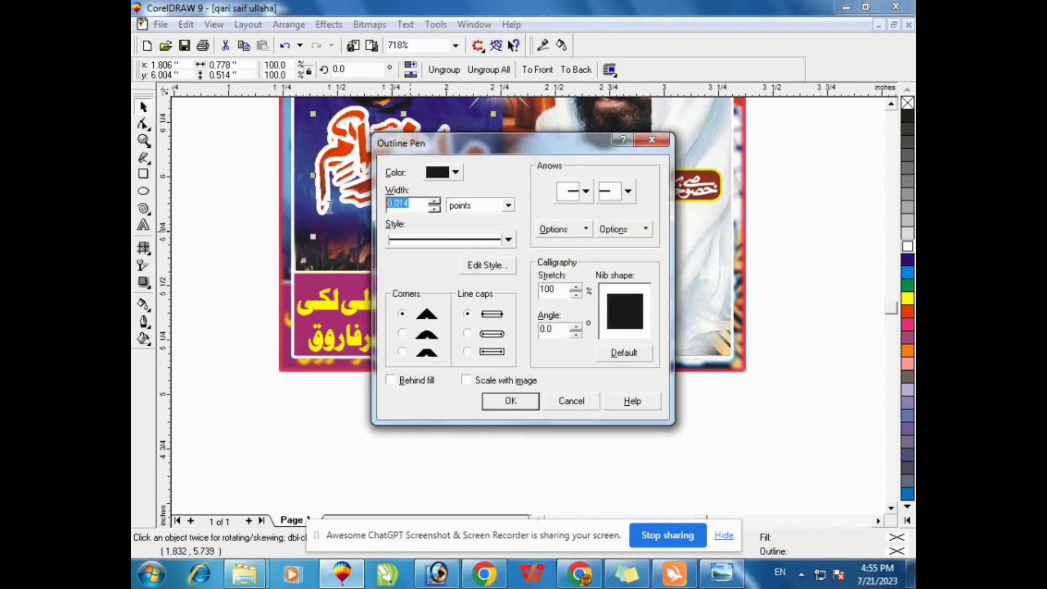
{"action": "type", "text": "4.0"}
{"action": "left_click", "coordinate": [461, 172]}
{"action": "left_click", "coordinate": [493, 239]}
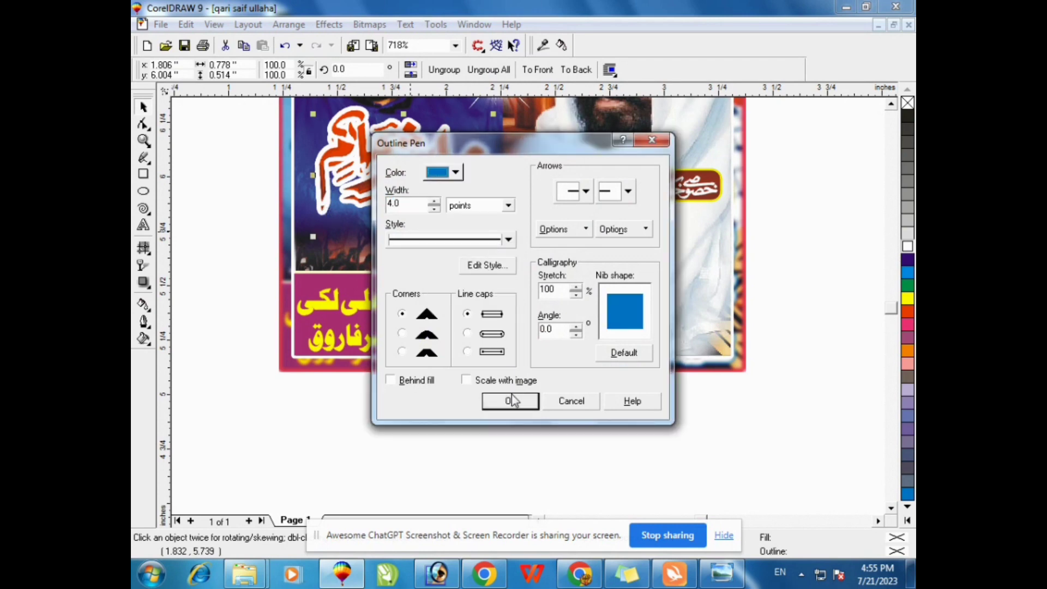
{"action": "left_click", "coordinate": [467, 333]}
{"action": "left_click", "coordinate": [403, 352]}
{"action": "left_click", "coordinate": [390, 380]}
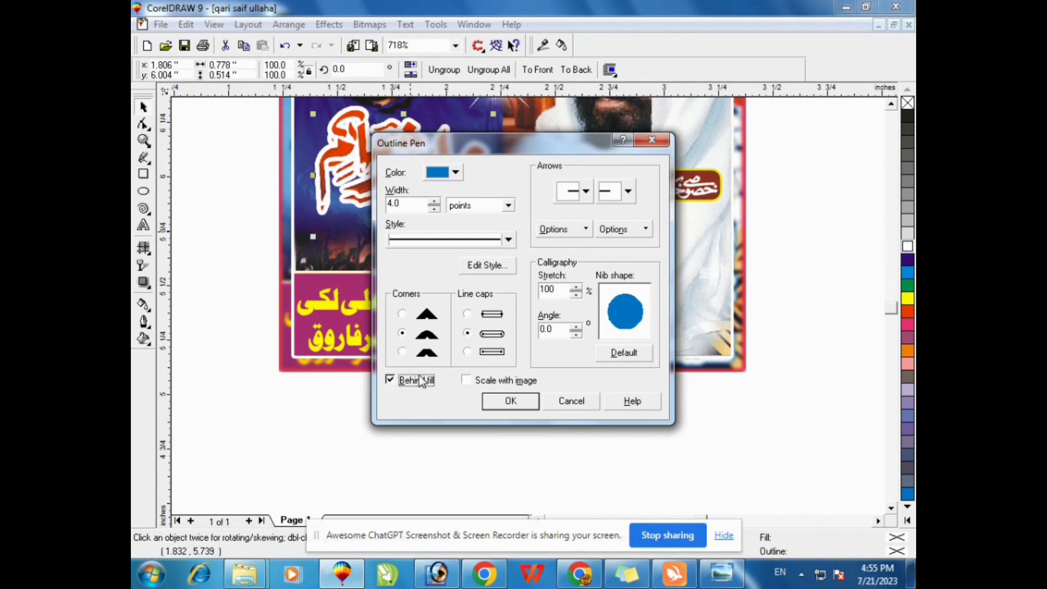
{"action": "left_click", "coordinate": [466, 380]}
{"action": "left_click", "coordinate": [511, 401]}
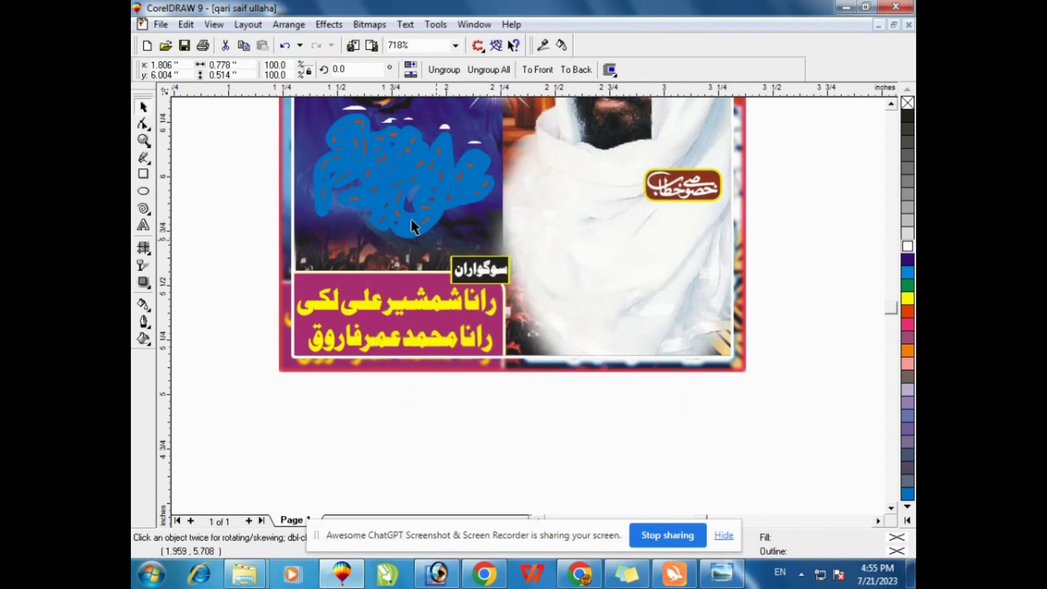
Align the white-outlined name over its blue-outlined copy and group the two together
{"action": "left_click", "coordinate": [456, 189]}
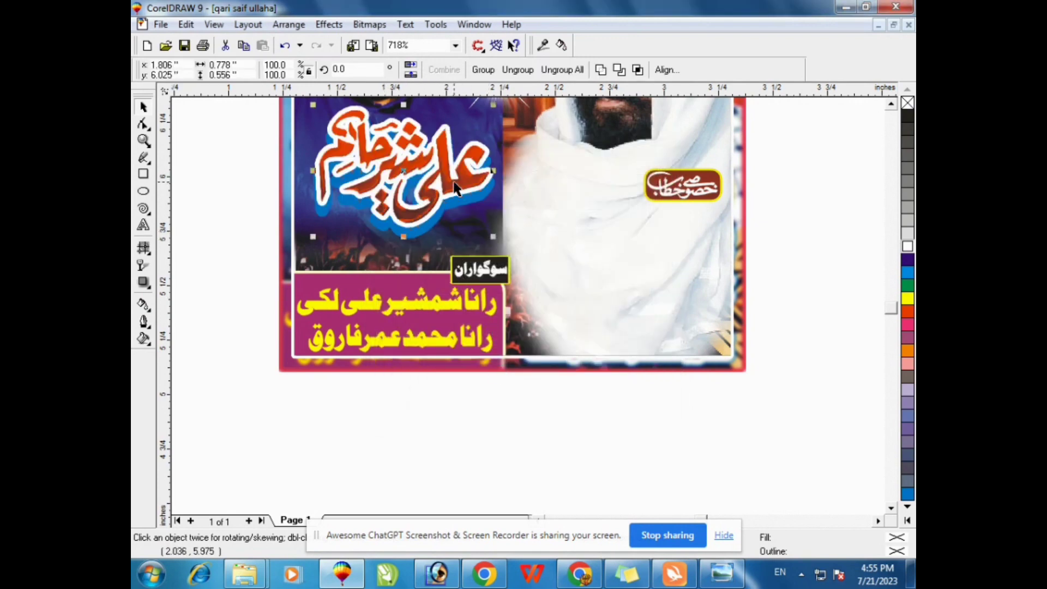
{"action": "key", "text": "Delete"}
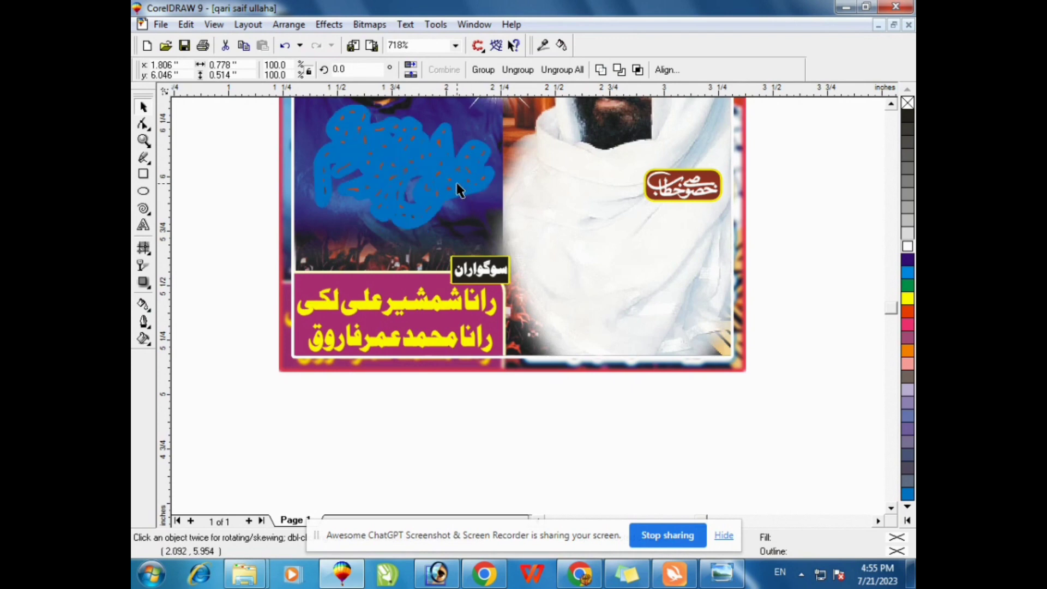
{"action": "left_click", "coordinate": [485, 70]}
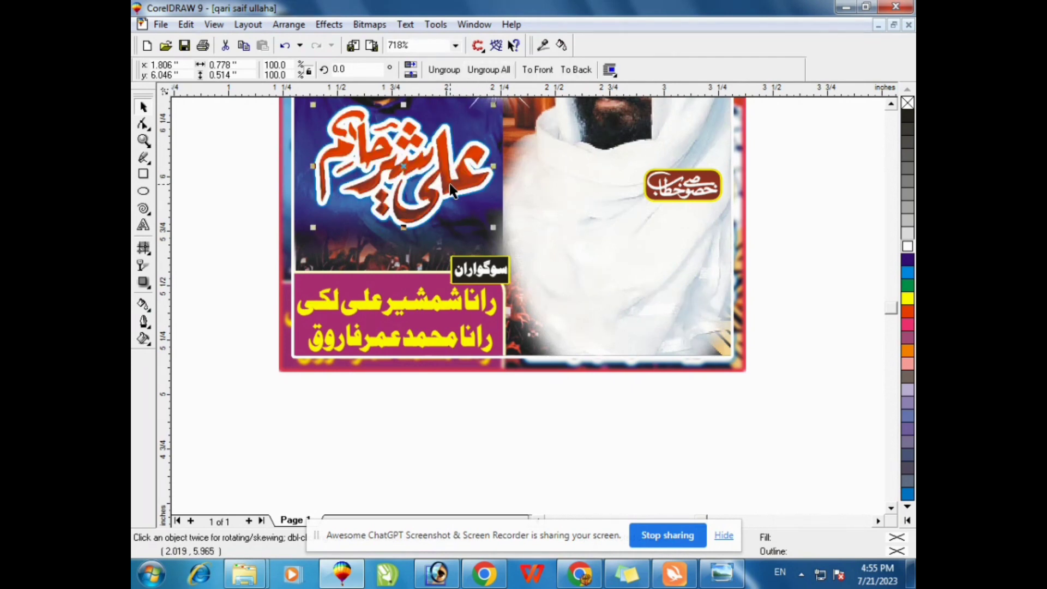
Move the grouped name lower on the blue shirt and scale it down to about 0.714 × 0.472 inches
{"action": "left_click_drag", "start_coordinate": [450, 186], "coordinate": [455, 220]}
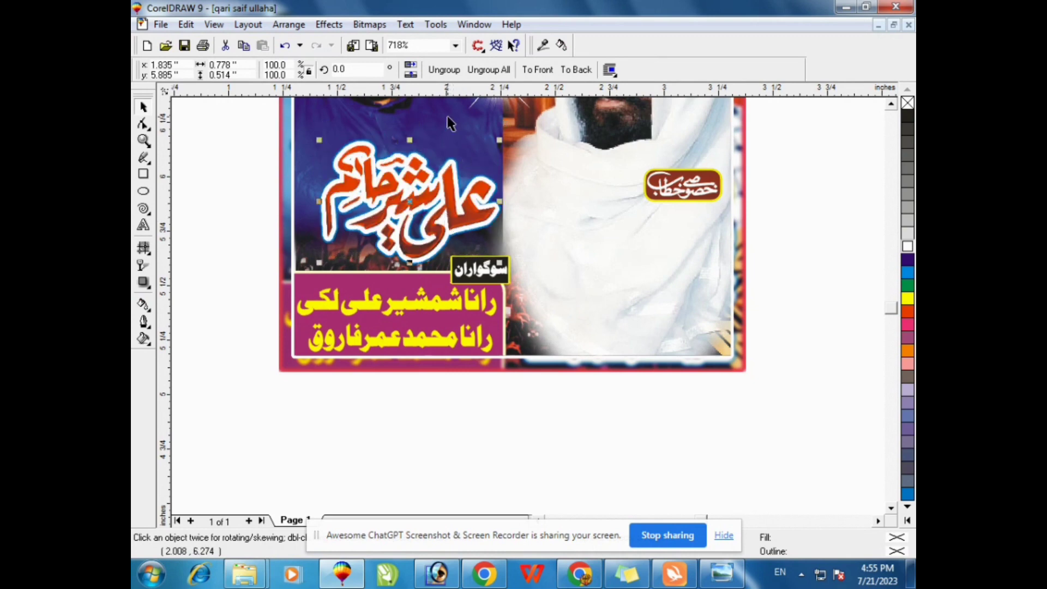
{"action": "left_click", "coordinate": [212, 164]}
{"action": "mouse_move", "coordinate": [458, 211]}
{"action": "left_mouse_down"}
{"action": "mouse_move", "coordinate": [444, 218]}
{"action": "mouse_move", "coordinate": [463, 206]}
{"action": "left_mouse_up"}
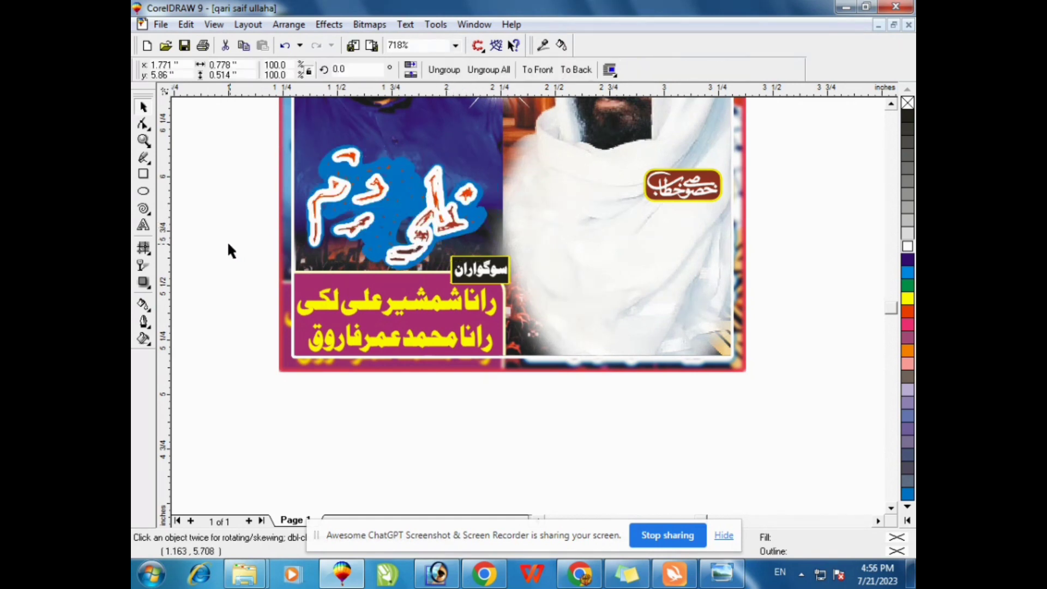
{"action": "left_click", "coordinate": [225, 239]}
{"action": "key", "text": "F4"}
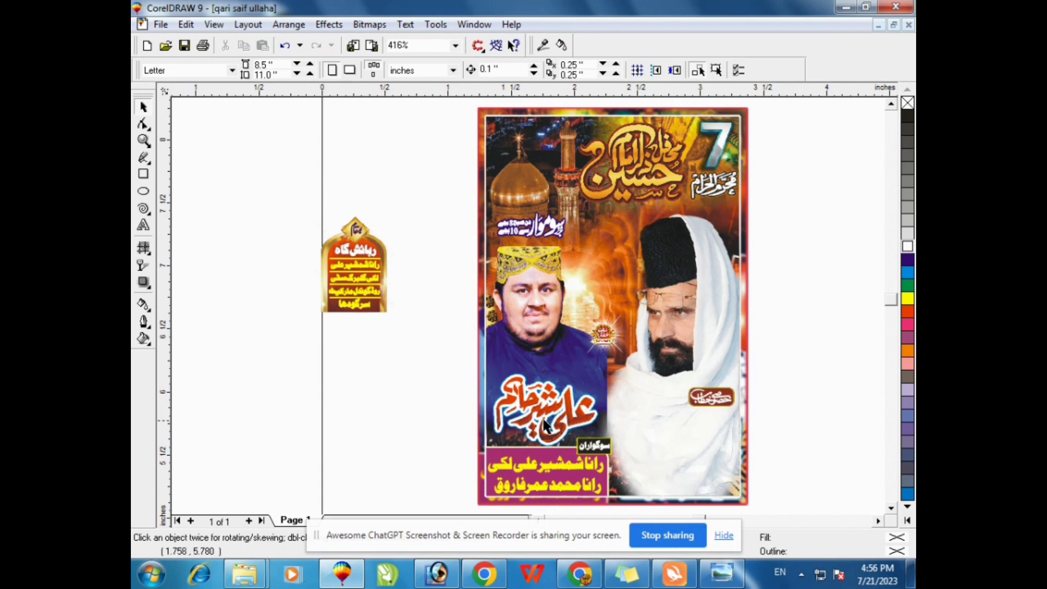
{"action": "left_click", "coordinate": [566, 414]}
{"action": "left_click_drag", "start_coordinate": [599, 371], "coordinate": [563, 398]}
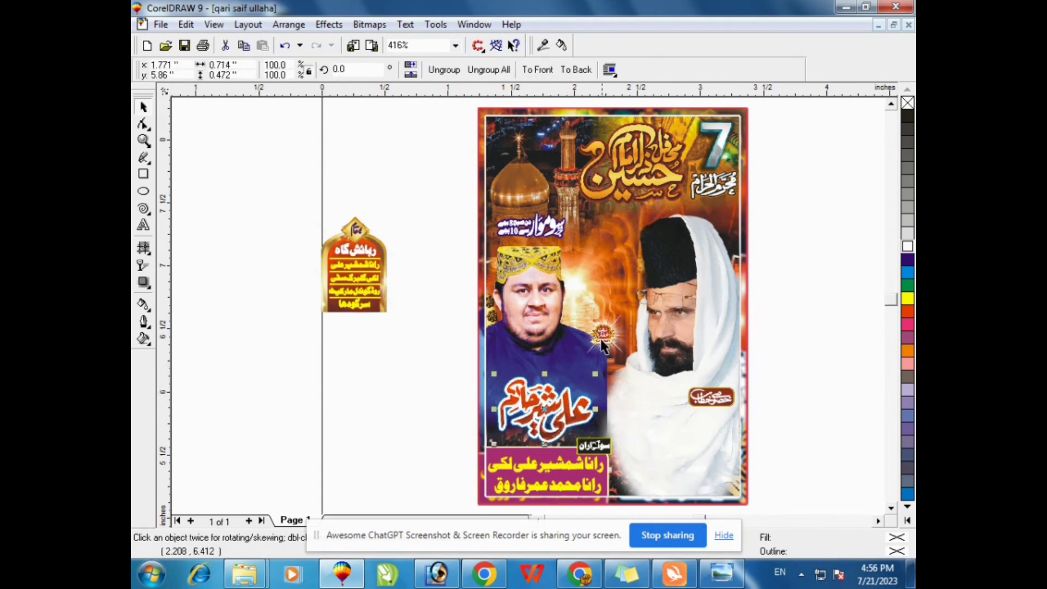
Move the small round badge off the poster and place the arched address panel between the portraits at about 0.775 × 0.861 inches
{"action": "left_click_drag", "start_coordinate": [603, 334], "coordinate": [365, 381]}
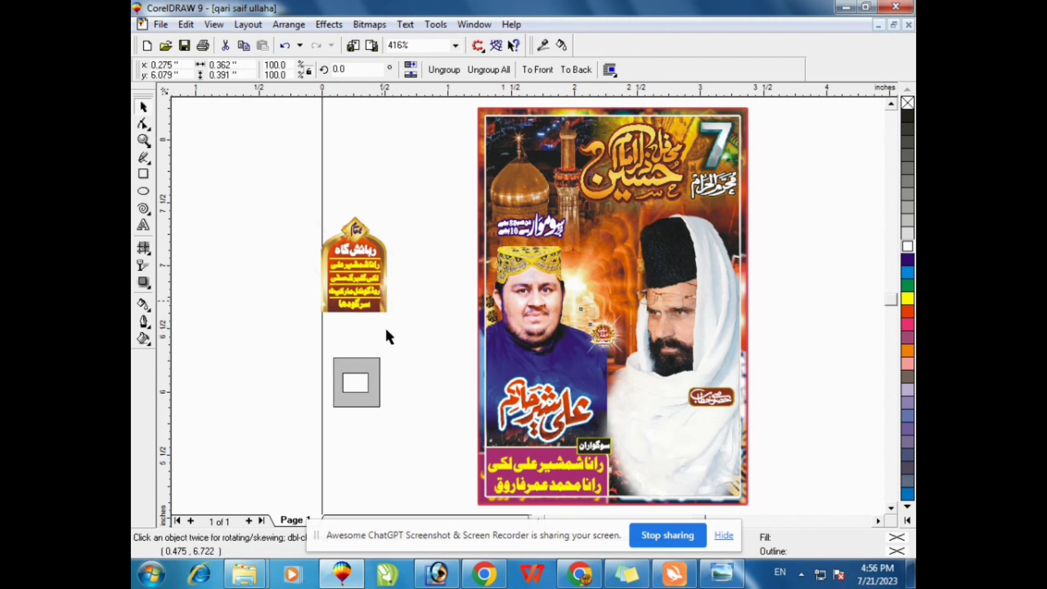
{"action": "left_click_drag", "start_coordinate": [350, 260], "coordinate": [570, 284]}
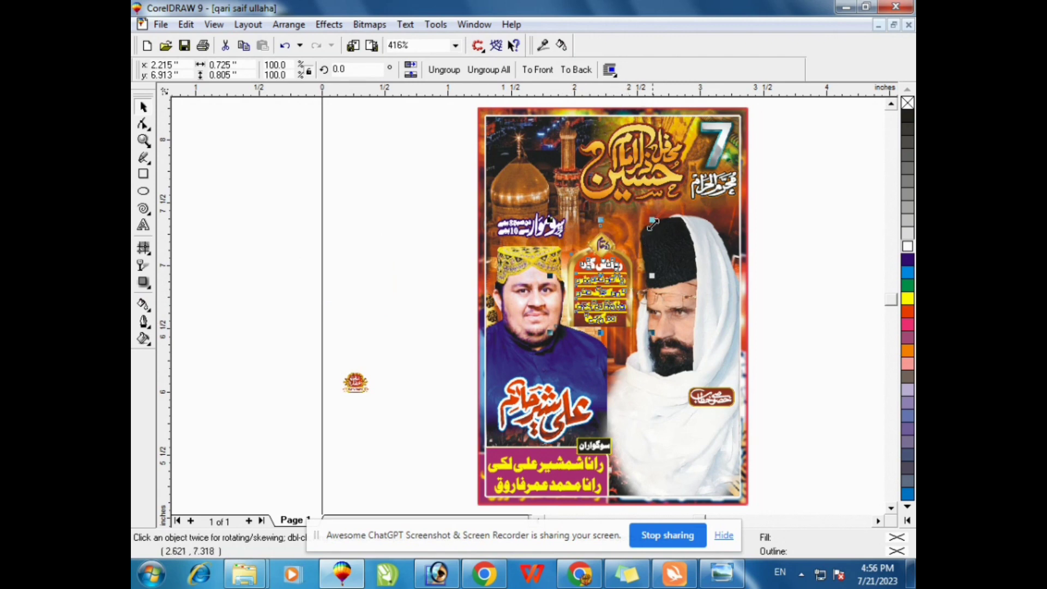
{"action": "left_click_drag", "start_coordinate": [653, 224], "coordinate": [655, 215]}
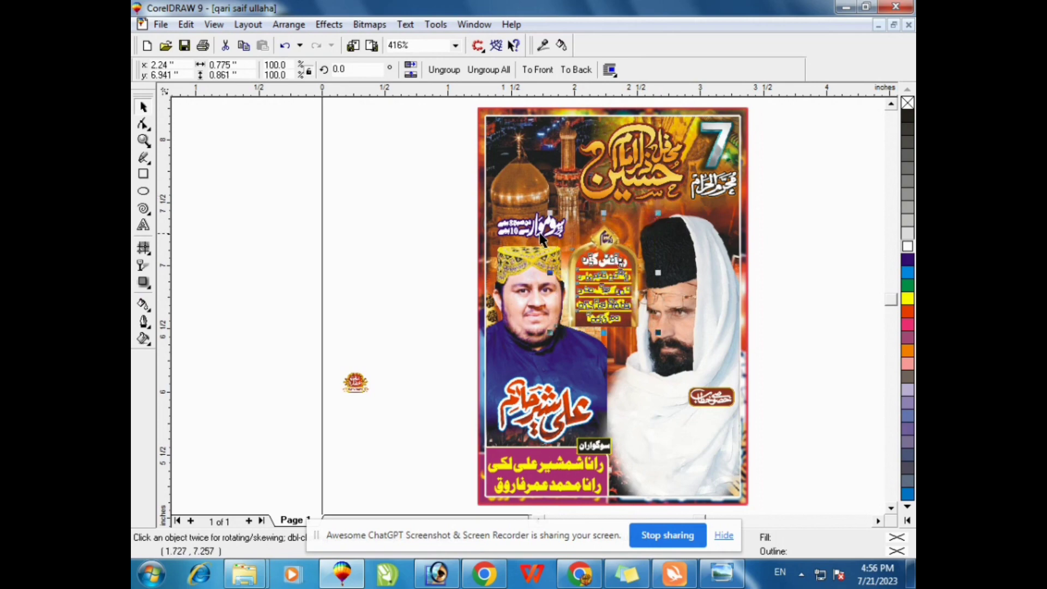
{"action": "left_click", "coordinate": [388, 247]}
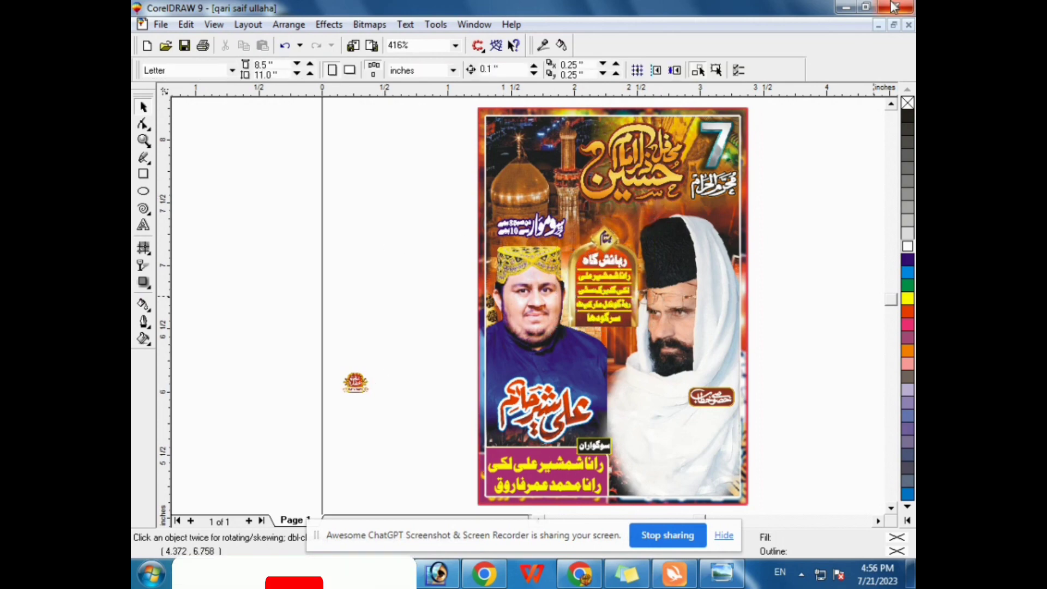
Switch to the file browser and open the khateeb folder inside USE IN CORAL NAMES
{"action": "left_click", "coordinate": [845, 8]}
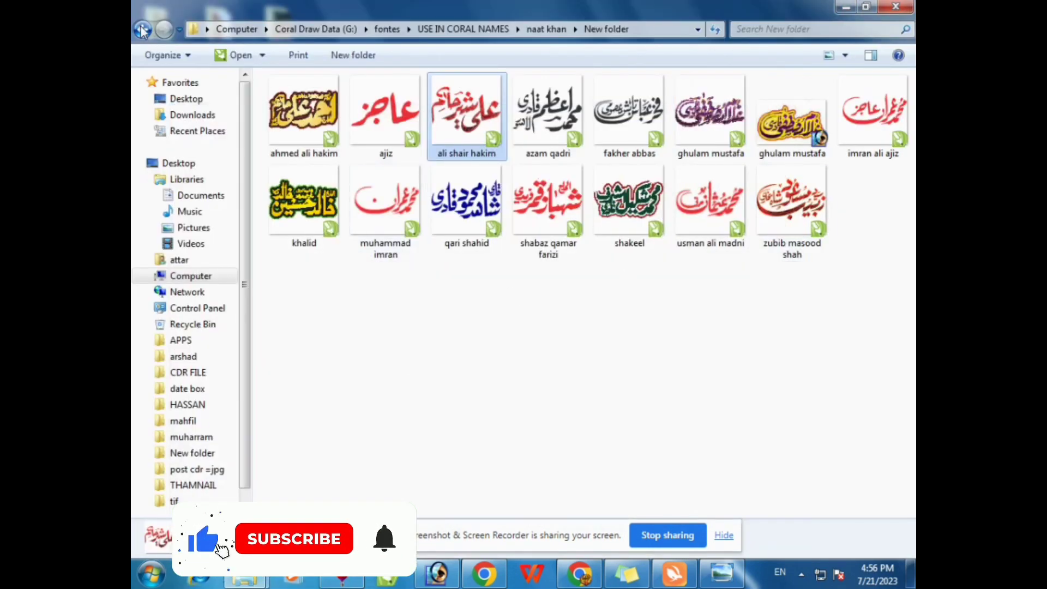
{"action": "left_click", "coordinate": [142, 30]}
{"action": "left_click", "coordinate": [142, 30]}
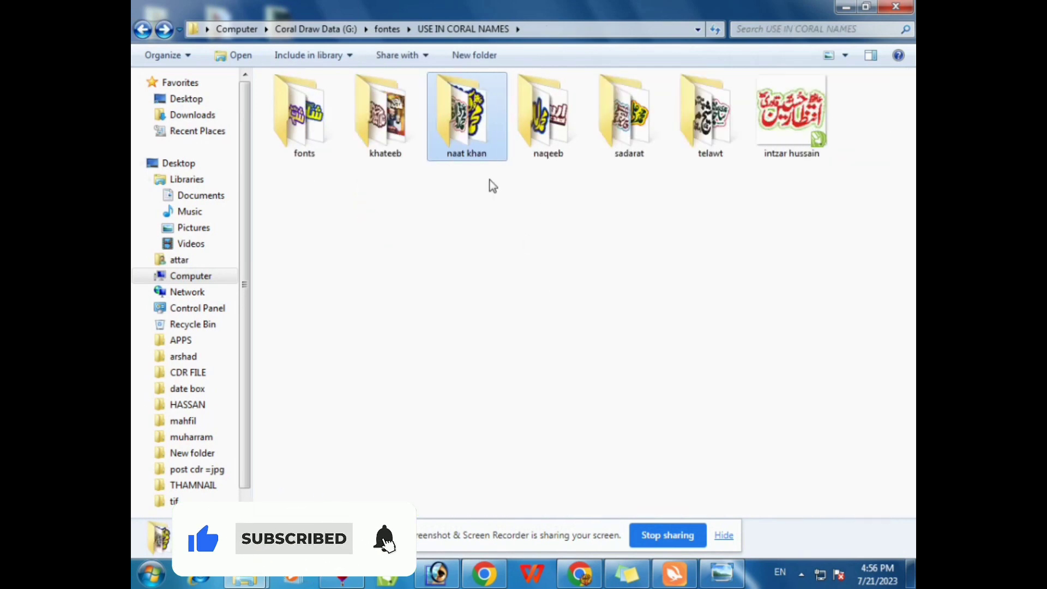
{"action": "double_click", "coordinate": [385, 133]}
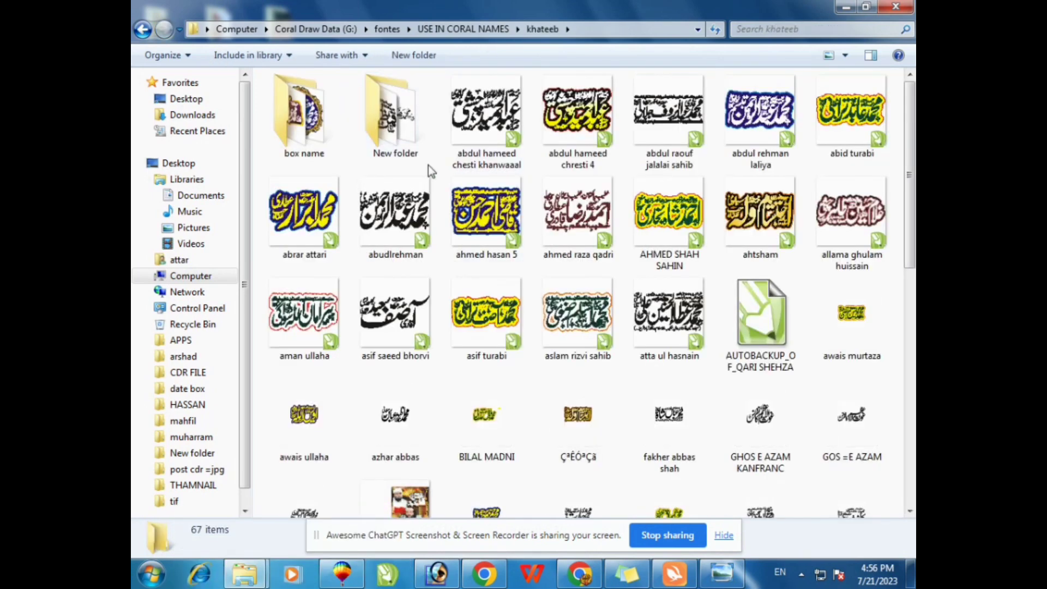
Browse the calligraphic name files in the khateeb folder for the one matching the white-shawled speaker
{"action": "left_click", "coordinate": [461, 214]}
{"action": "key", "text": "Right"}
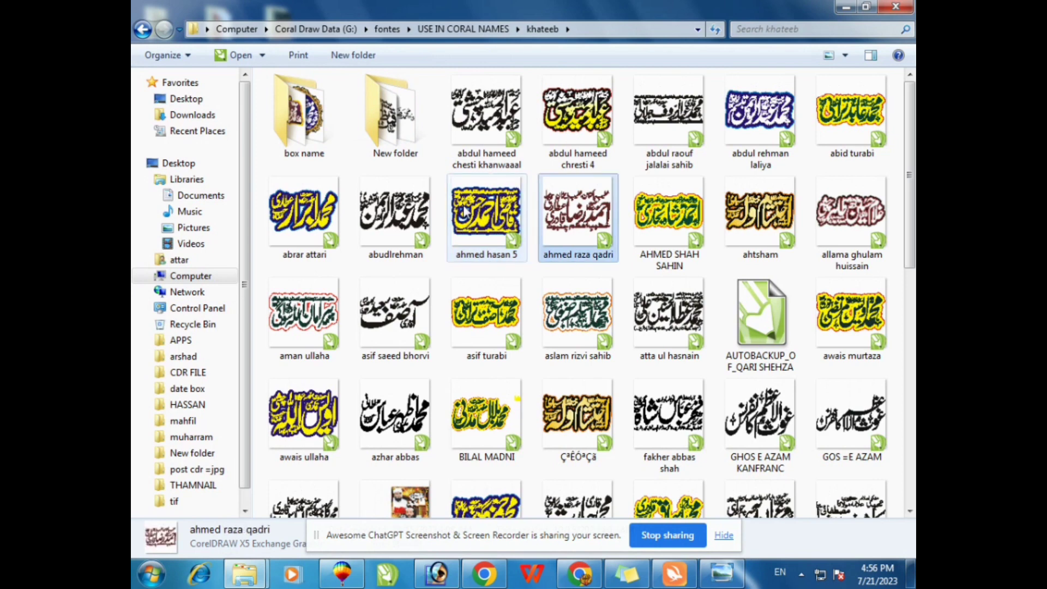
{"action": "key", "text": "Right"}
{"action": "key", "text": "Right"}
{"action": "key", "text": "Right"}
{"action": "key", "text": "Right"}
{"action": "key", "text": "Right"}
{"action": "key", "text": "Right"}
{"action": "key", "text": "Right"}
{"action": "key", "text": "Right"}
{"action": "key", "text": "Right"}
{"action": "key", "text": "Right"}
{"action": "key", "text": "Right"}
{"action": "key", "text": "Right"}
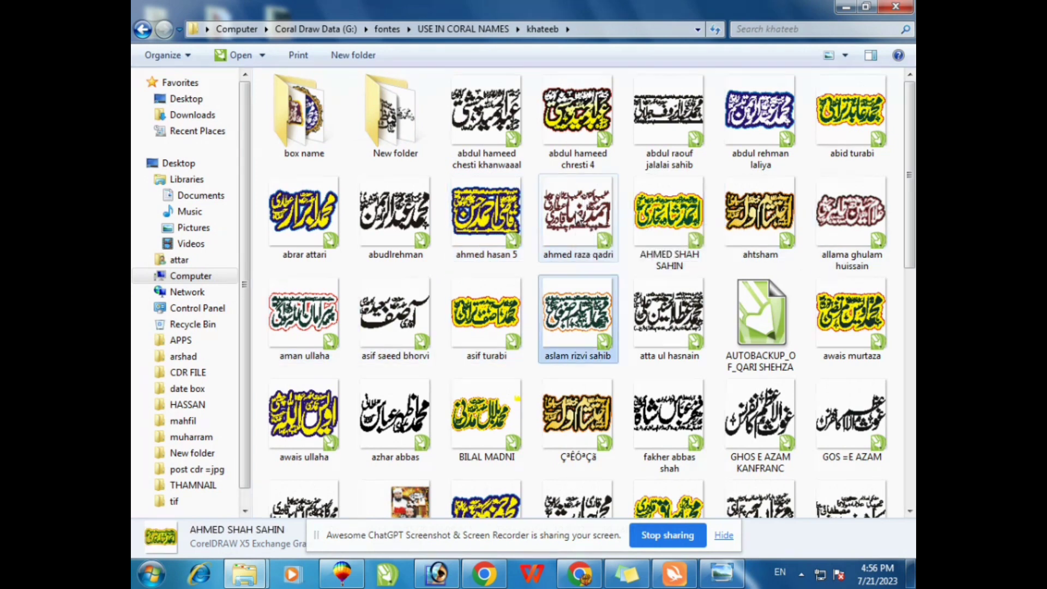
{"action": "key", "text": "Up"}
{"action": "key", "text": "Up"}
{"action": "key", "text": "Up"}
{"action": "key", "text": "Right"}
{"action": "key", "text": "Right"}
{"action": "key", "text": "Right"}
{"action": "key", "text": "Right"}
{"action": "key", "text": "Right"}
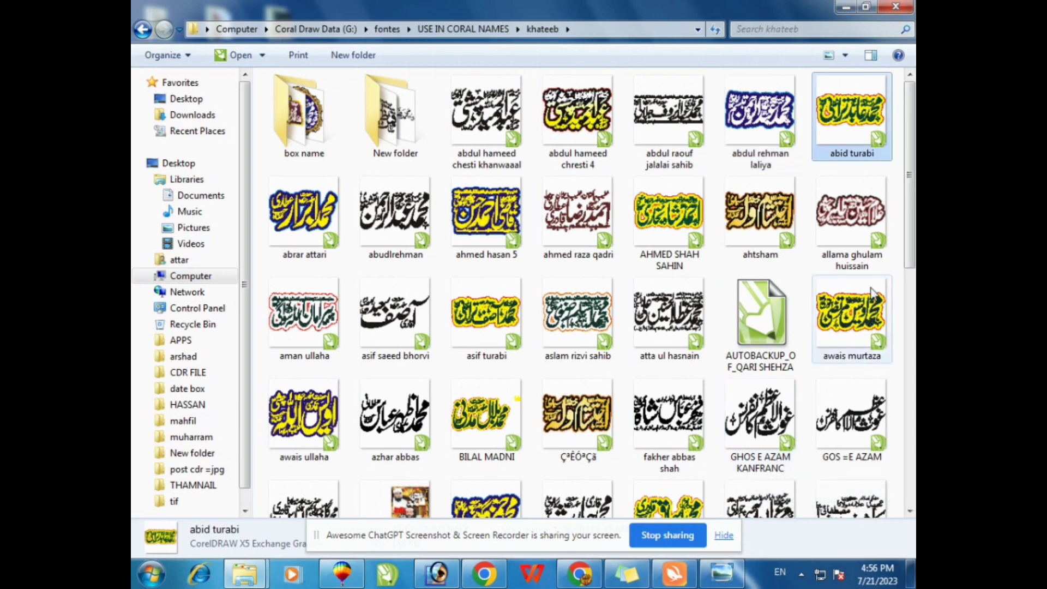
{"action": "key", "text": "Right"}
{"action": "key", "text": "Right"}
{"action": "key", "text": "Right"}
{"action": "key", "text": "Right"}
{"action": "key", "text": "Right"}
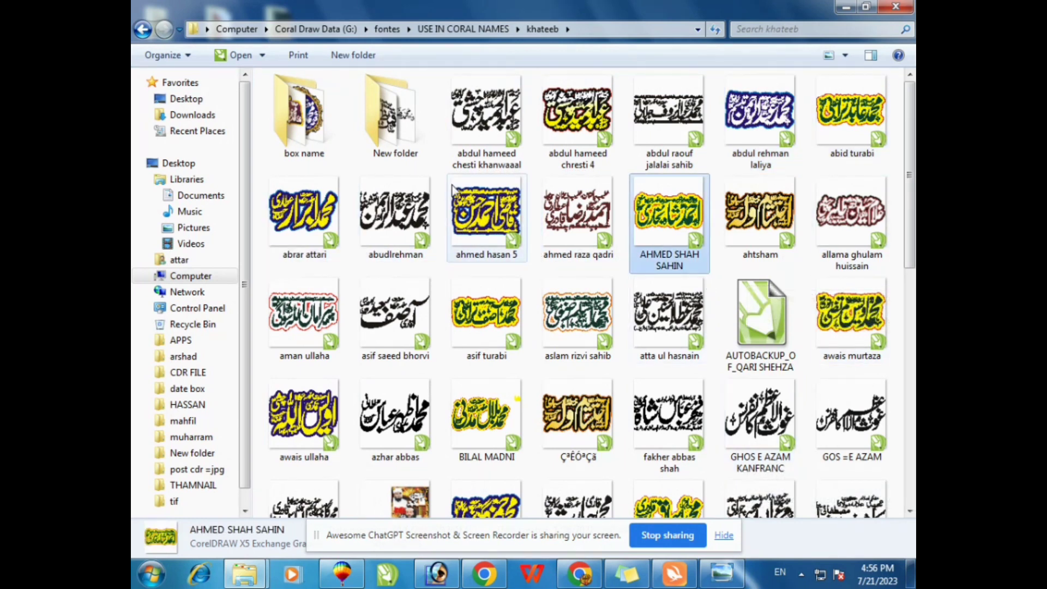
Import the yellow calligraphic name with black backing and place it over the lower white shawl at about 0.815 × 0.495 inches
{"action": "left_click_drag", "start_coordinate": [578, 120], "coordinate": [688, 462]}
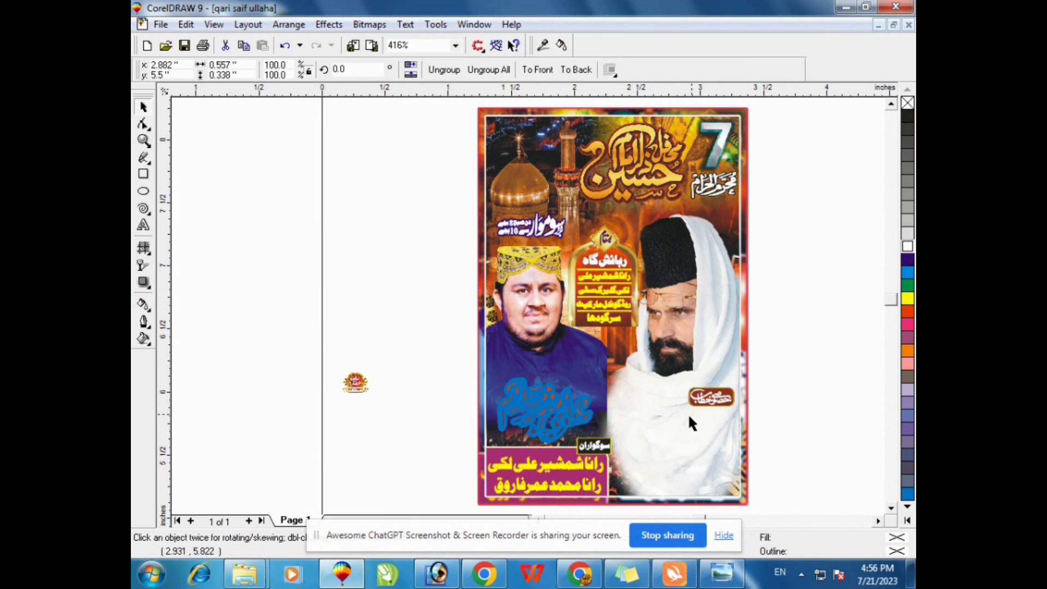
{"action": "left_click_drag", "start_coordinate": [724, 432], "coordinate": [743, 418]}
{"action": "left_click_drag", "start_coordinate": [708, 470], "coordinate": [694, 476]}
Ungroup all parts of the calligraphic name over the lower white shawl
{"action": "left_click", "coordinate": [891, 508]}
{"action": "left_click", "coordinate": [878, 521]}
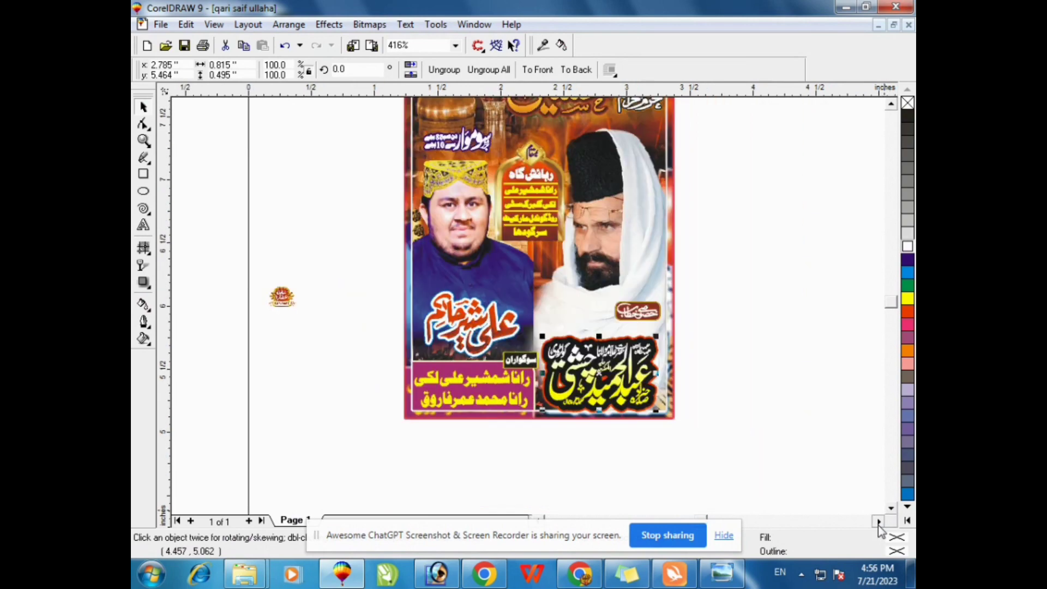
{"action": "left_click", "coordinate": [878, 521]}
{"action": "right_click", "coordinate": [560, 394]}
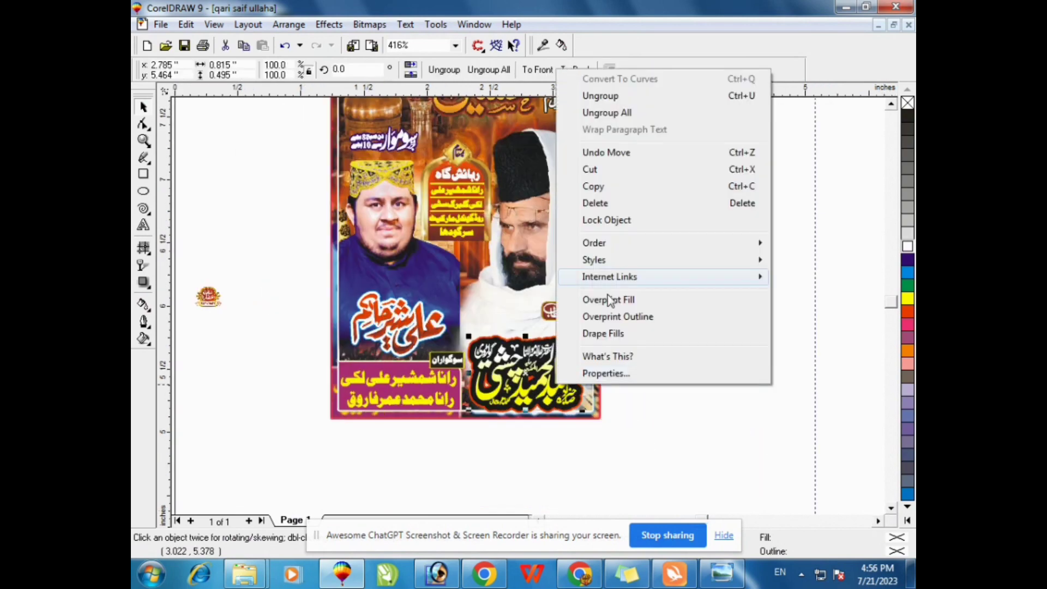
{"action": "left_click", "coordinate": [619, 107]}
{"action": "left_click", "coordinate": [720, 254]}
Give the name's front lettering a 3 pt dark maroon outline of C65 M94 Y93 K28
{"action": "left_click", "coordinate": [552, 367]}
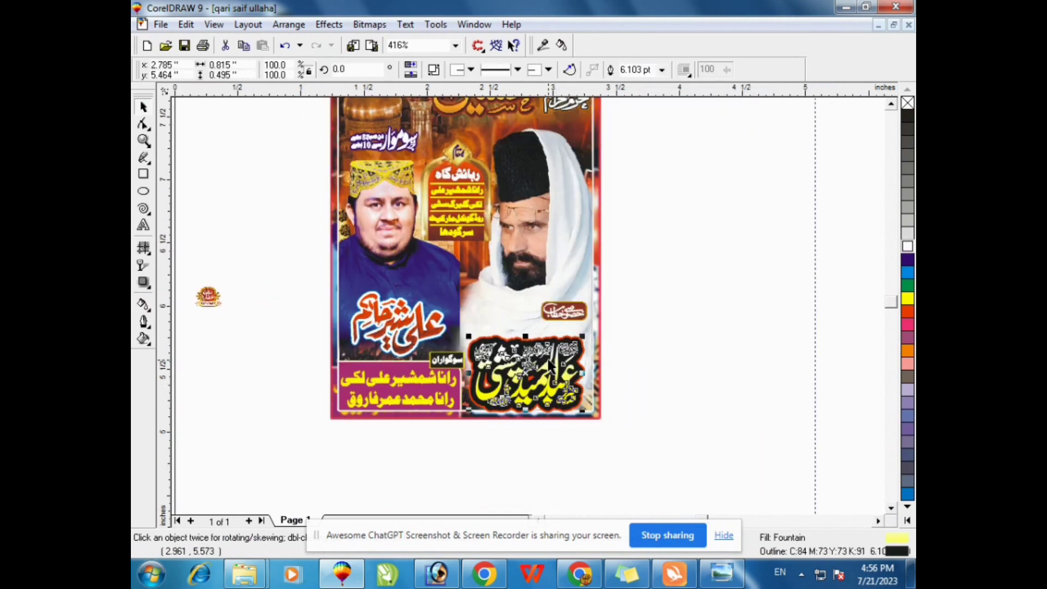
{"action": "key", "text": "F12"}
{"action": "left_click_drag", "start_coordinate": [418, 207], "coordinate": [364, 218]}
{"action": "type", "text": "3"}
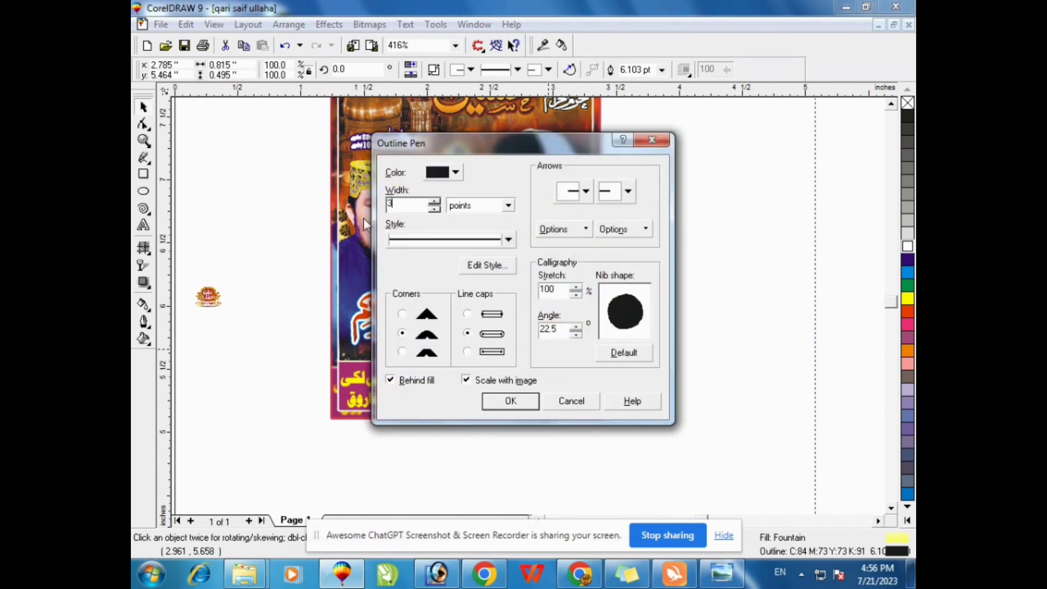
{"action": "left_click", "coordinate": [455, 173]}
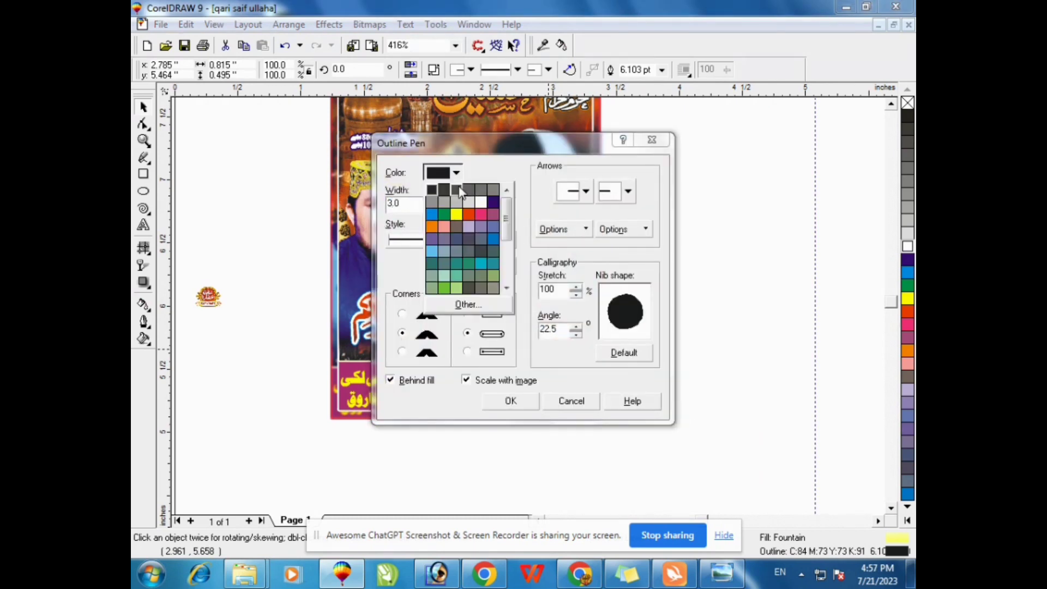
{"action": "left_click", "coordinate": [471, 218]}
{"action": "left_click", "coordinate": [441, 173]}
{"action": "left_click", "coordinate": [480, 304]}
{"action": "mouse_move", "coordinate": [525, 217]}
{"action": "left_mouse_down"}
{"action": "mouse_move", "coordinate": [538, 202]}
{"action": "mouse_move", "coordinate": [682, 341]}
{"action": "left_mouse_up"}
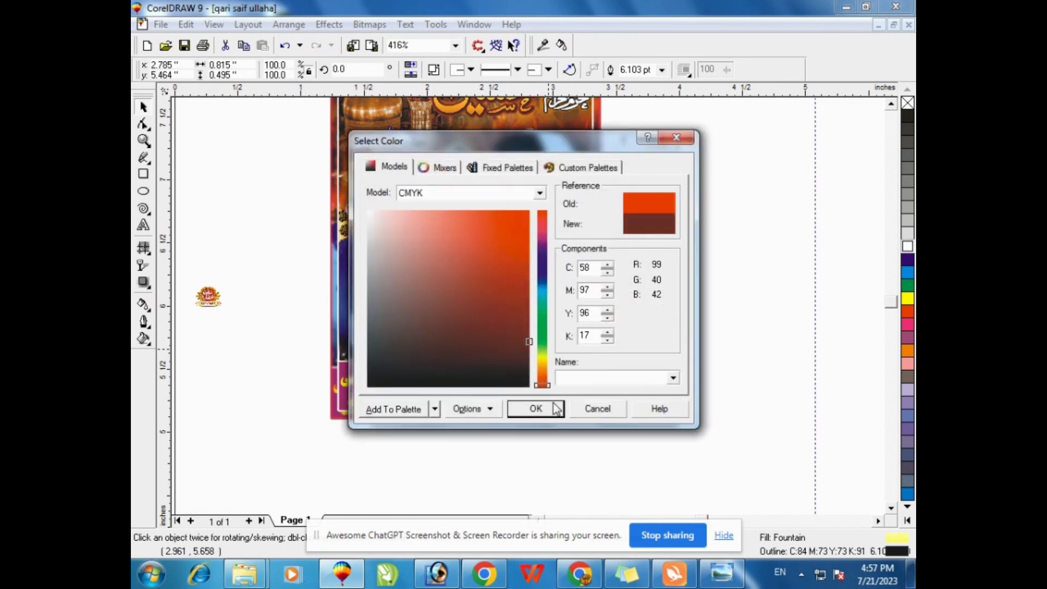
{"action": "mouse_move", "coordinate": [525, 358]}
{"action": "left_mouse_down"}
{"action": "mouse_move", "coordinate": [529, 347]}
{"action": "mouse_move", "coordinate": [535, 353]}
{"action": "left_mouse_up"}
{"action": "left_click", "coordinate": [535, 407]}
{"action": "left_click", "coordinate": [511, 402]}
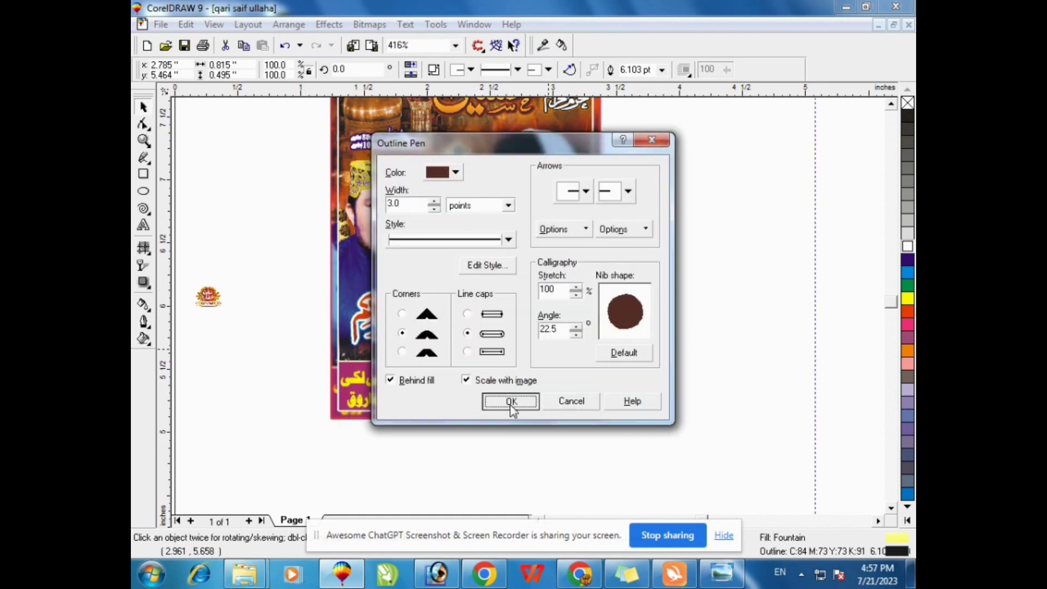
{"action": "left_click", "coordinate": [626, 430]}
Widen the outline of the name's front lettering to 4 pt
{"action": "left_click", "coordinate": [551, 369]}
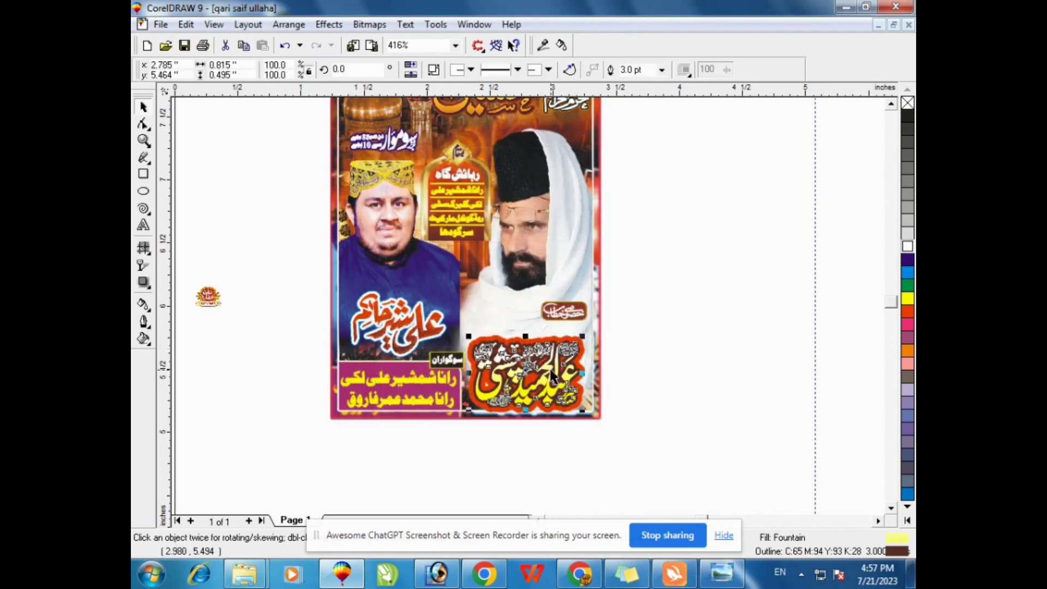
{"action": "key", "text": "F12"}
{"action": "left_click", "coordinate": [415, 212]}
{"action": "key", "text": "BackSpace"}
{"action": "key", "text": "BackSpace"}
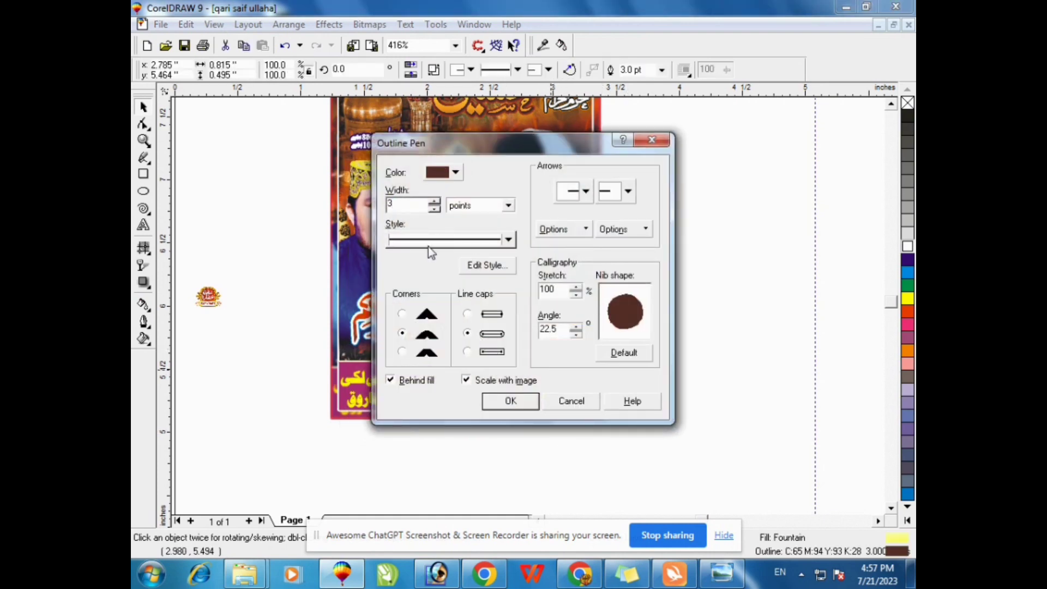
{"action": "left_click", "coordinate": [508, 401]}
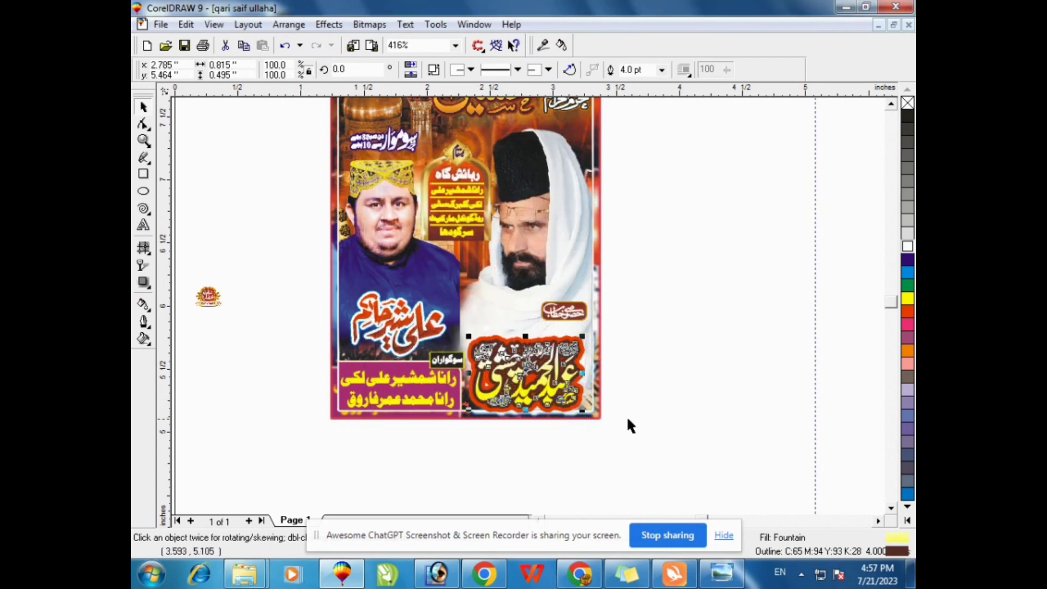
{"action": "left_click", "coordinate": [626, 415]}
Shift the red-outlined backing copy of the name aside and set its outline width to 5 pt
{"action": "left_click", "coordinate": [562, 365]}
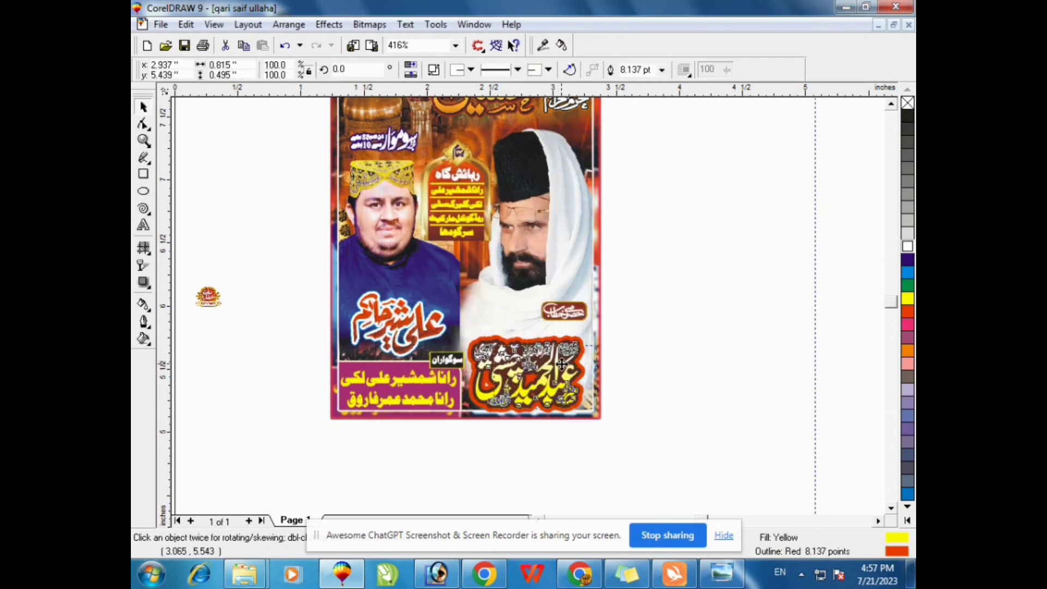
{"action": "left_click", "coordinate": [634, 388]}
{"action": "left_click", "coordinate": [596, 368]}
{"action": "key", "text": "F12"}
{"action": "left_click_drag", "start_coordinate": [414, 204], "coordinate": [344, 204]}
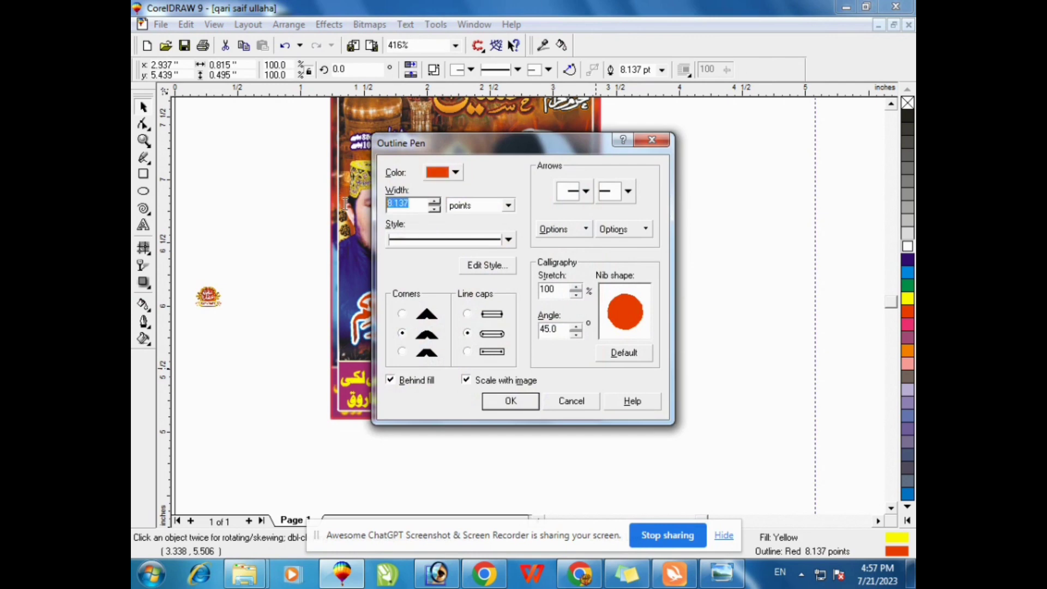
{"action": "type", "text": "5"}
{"action": "left_click", "coordinate": [510, 402]}
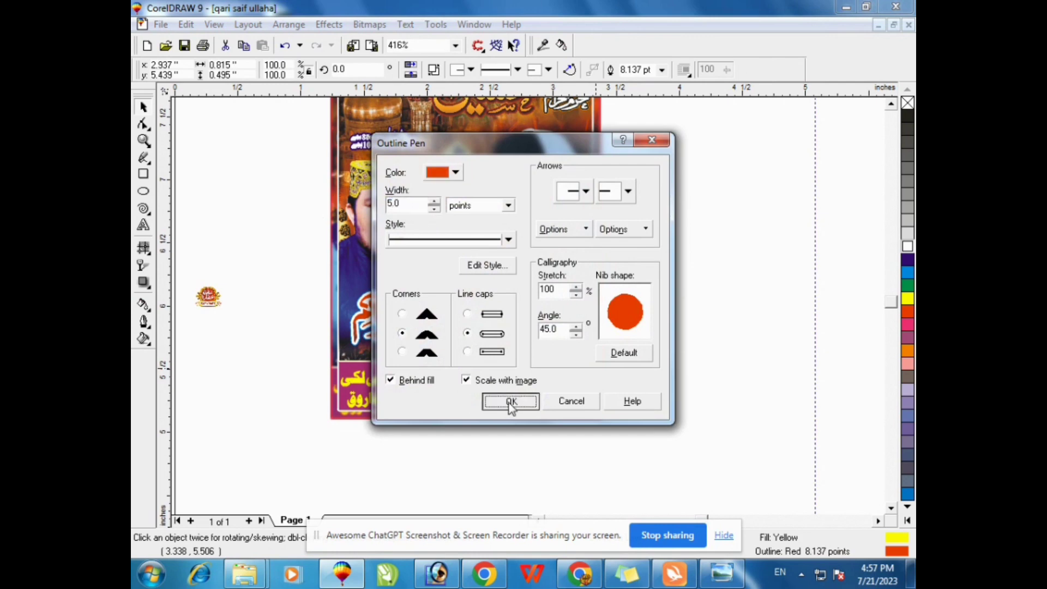
Select both lettering copies of the name and align their centres horizontally and vertically
{"action": "left_click", "coordinate": [500, 354]}
{"action": "key", "text": "c"}
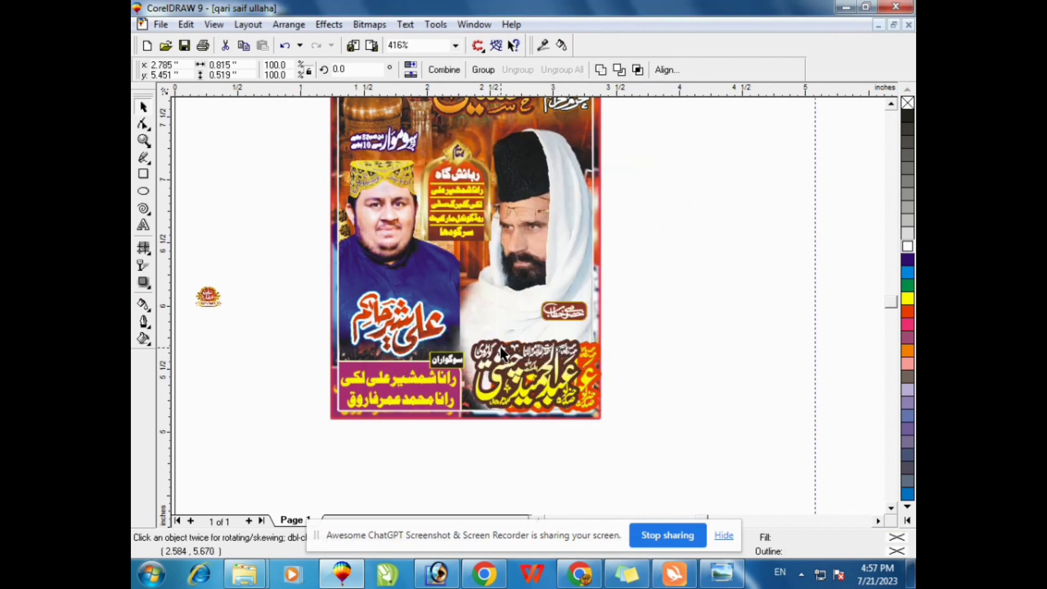
{"action": "key", "text": "e"}
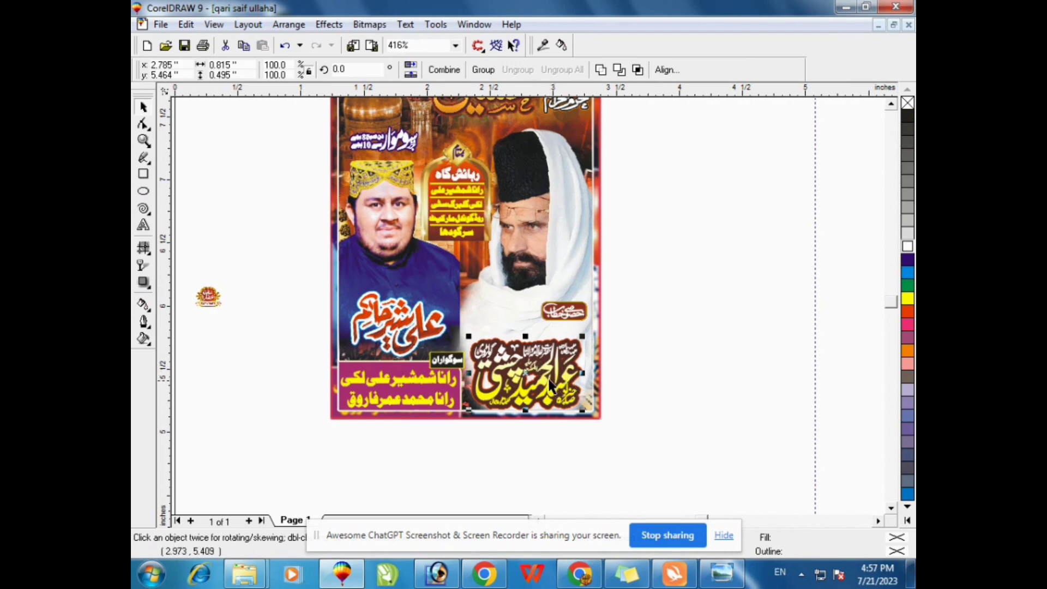
Nudge the complete name slightly right and place the small brown label just above it
{"action": "left_click_drag", "start_coordinate": [551, 386], "coordinate": [565, 388]}
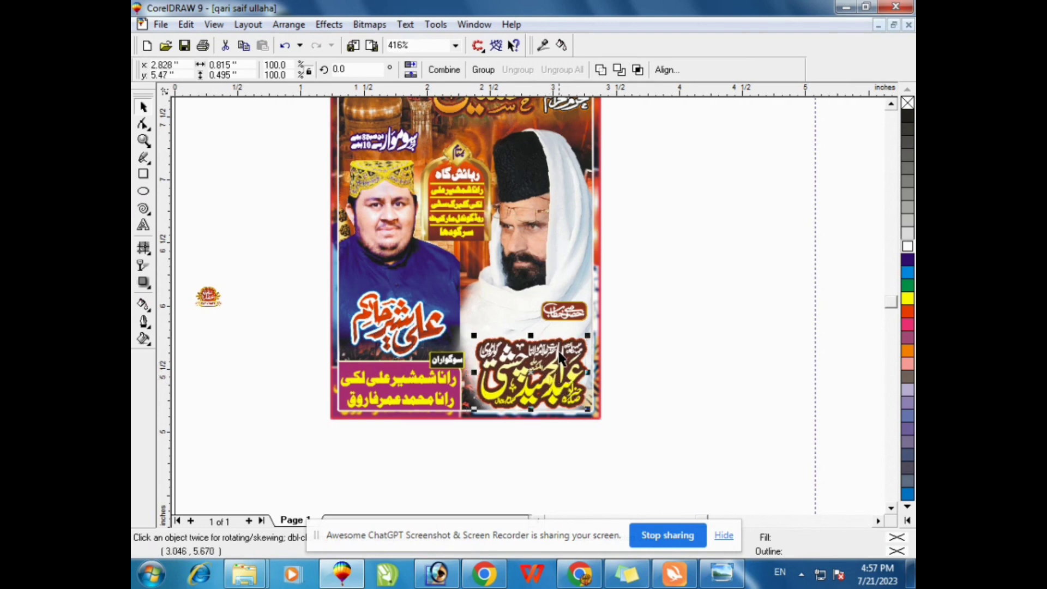
{"action": "left_click", "coordinate": [559, 316]}
{"action": "left_click_drag", "start_coordinate": [560, 315], "coordinate": [553, 321]}
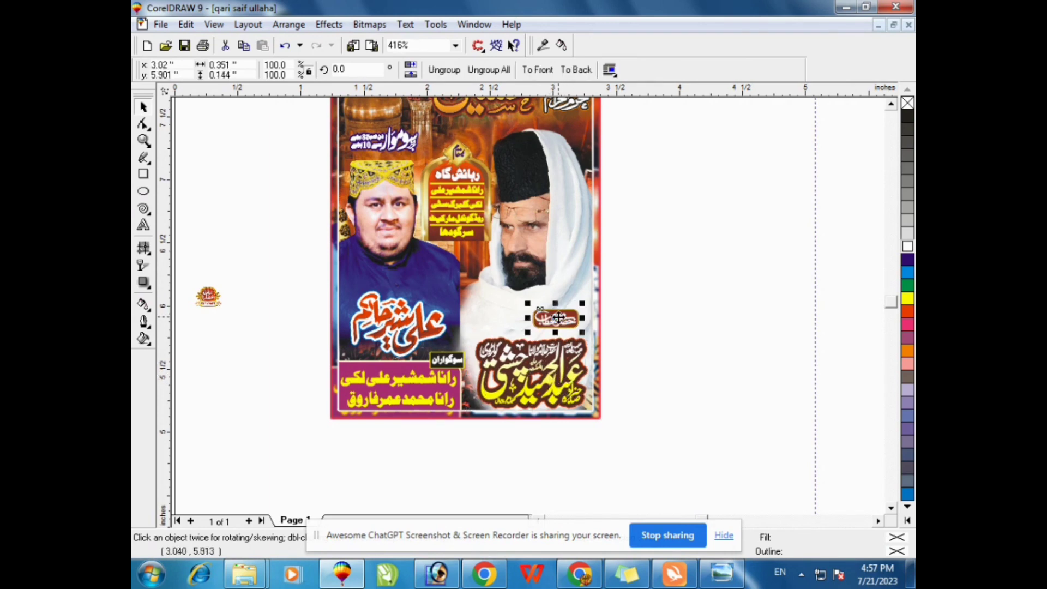
{"action": "left_click", "coordinate": [673, 350]}
Apply a radial two-colour fountain fill from golden yellow to pale yellow to the name's front lettering
{"action": "left_click", "coordinate": [548, 382]}
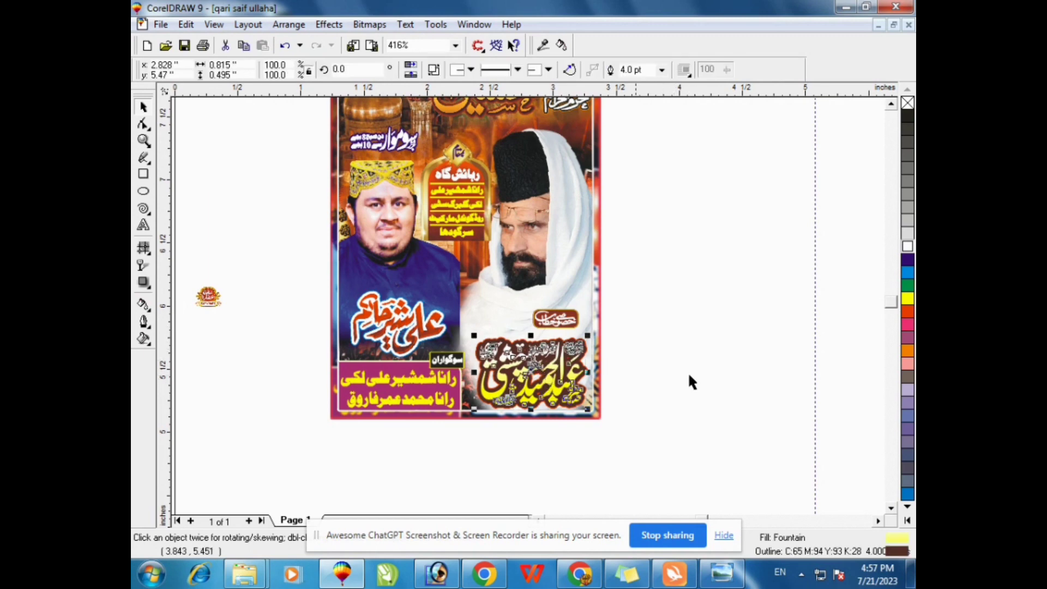
{"action": "left_click", "coordinate": [748, 328]}
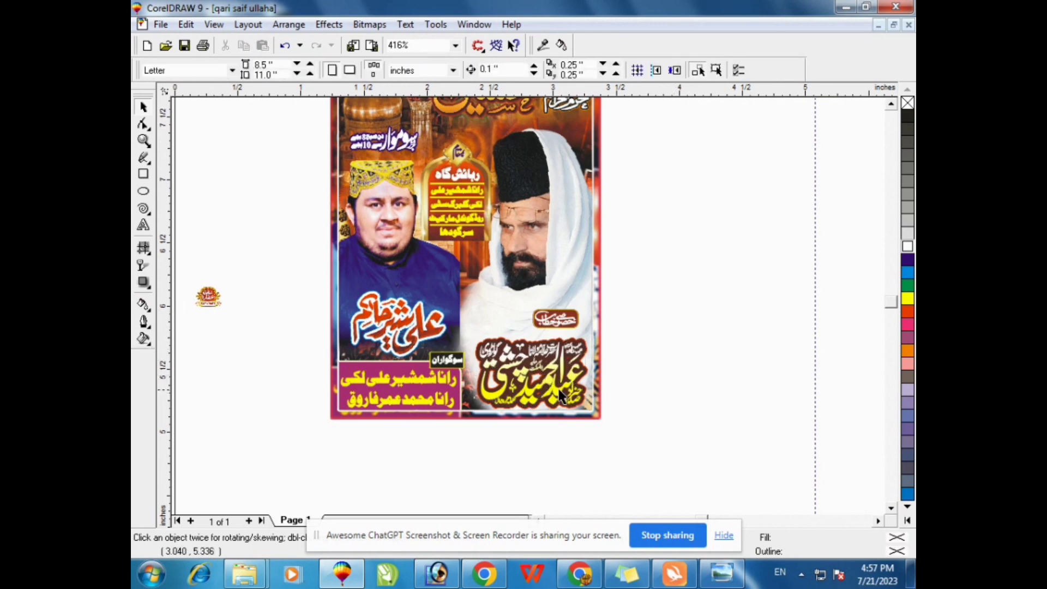
{"action": "left_click", "coordinate": [562, 394]}
{"action": "left_click", "coordinate": [144, 339]}
{"action": "left_click", "coordinate": [192, 346]}
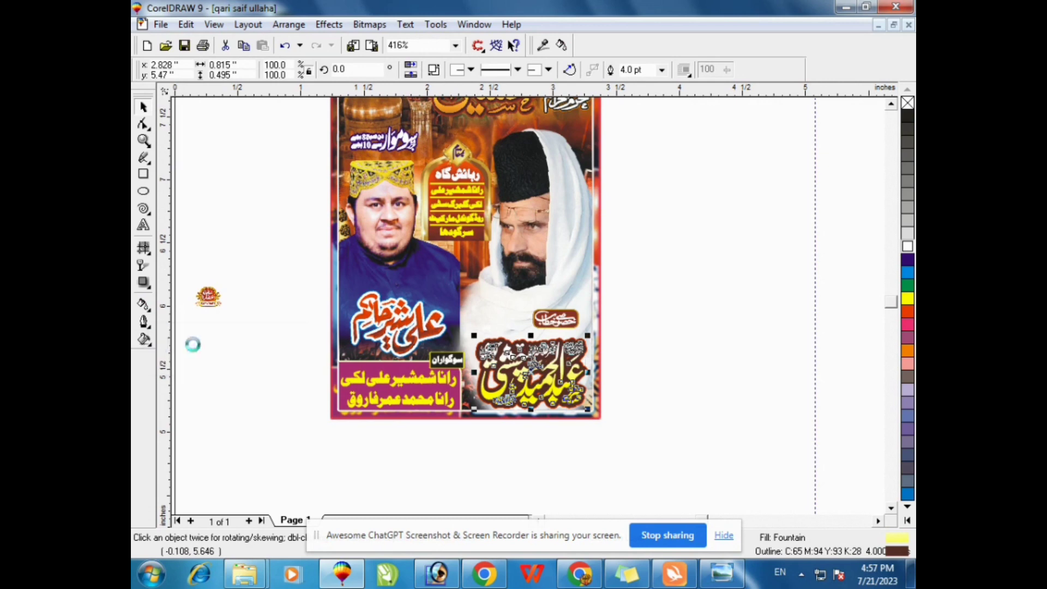
{"action": "left_click", "coordinate": [439, 294]}
{"action": "left_click_drag", "start_coordinate": [503, 316], "coordinate": [501, 368]}
{"action": "left_click", "coordinate": [489, 357]}
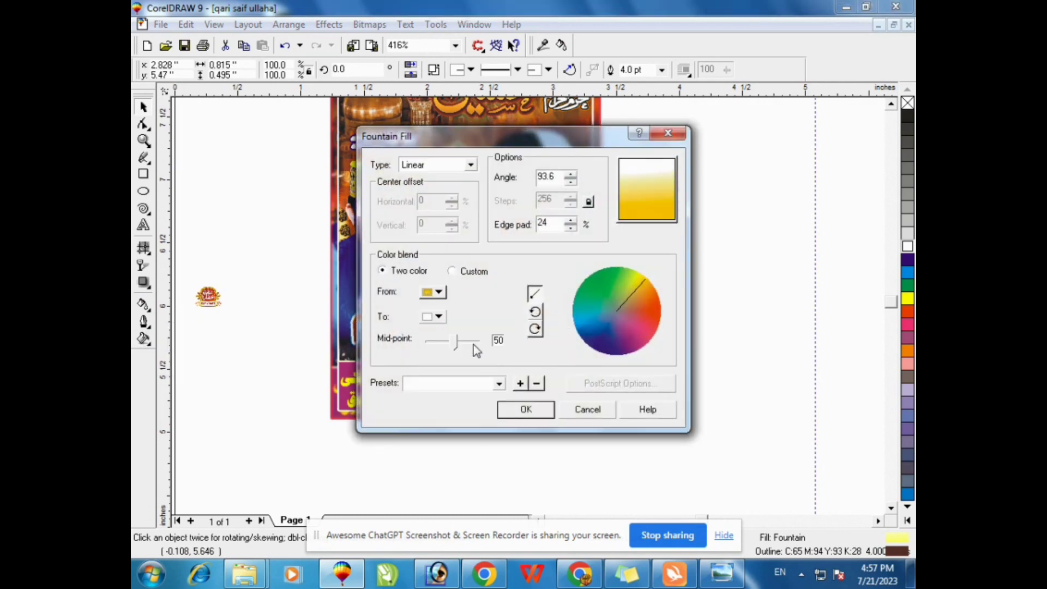
{"action": "left_click", "coordinate": [441, 318]}
{"action": "left_click", "coordinate": [477, 431]}
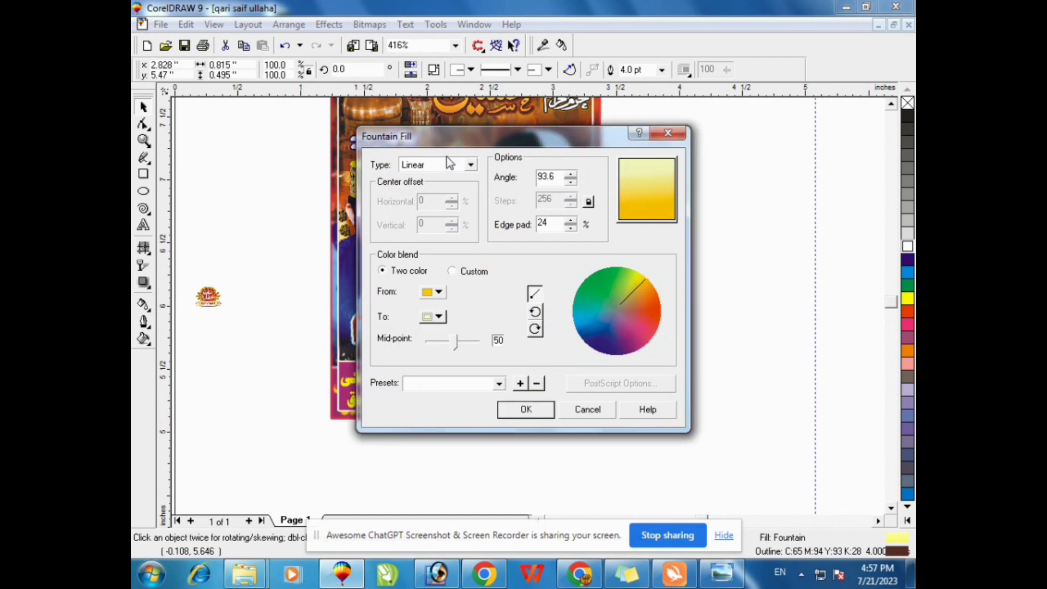
{"action": "left_click", "coordinate": [450, 163]}
{"action": "left_click", "coordinate": [415, 181]}
{"action": "left_click", "coordinate": [525, 409]}
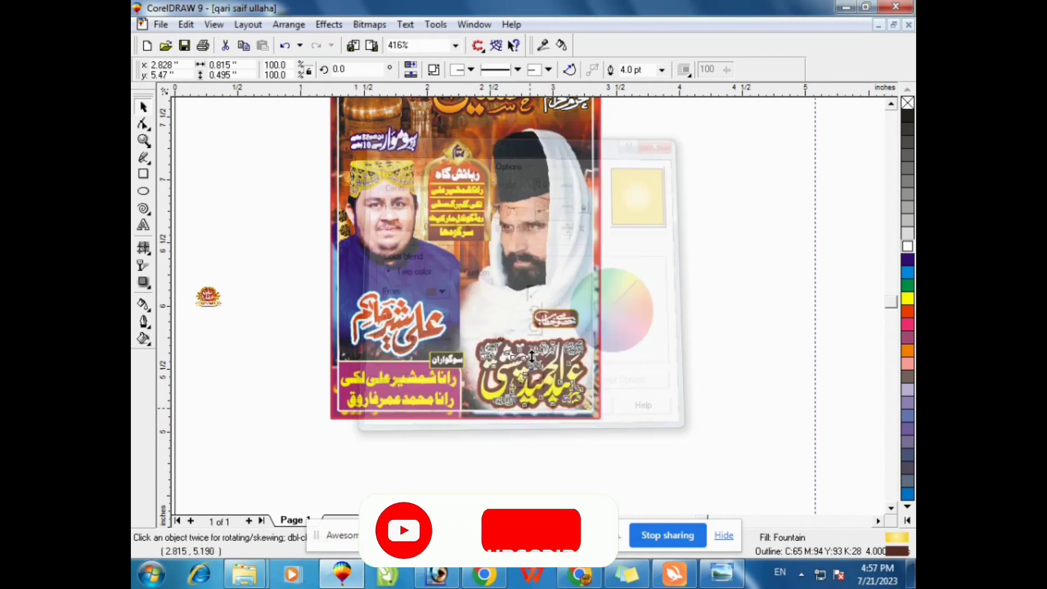
{"action": "left_click", "coordinate": [696, 354]}
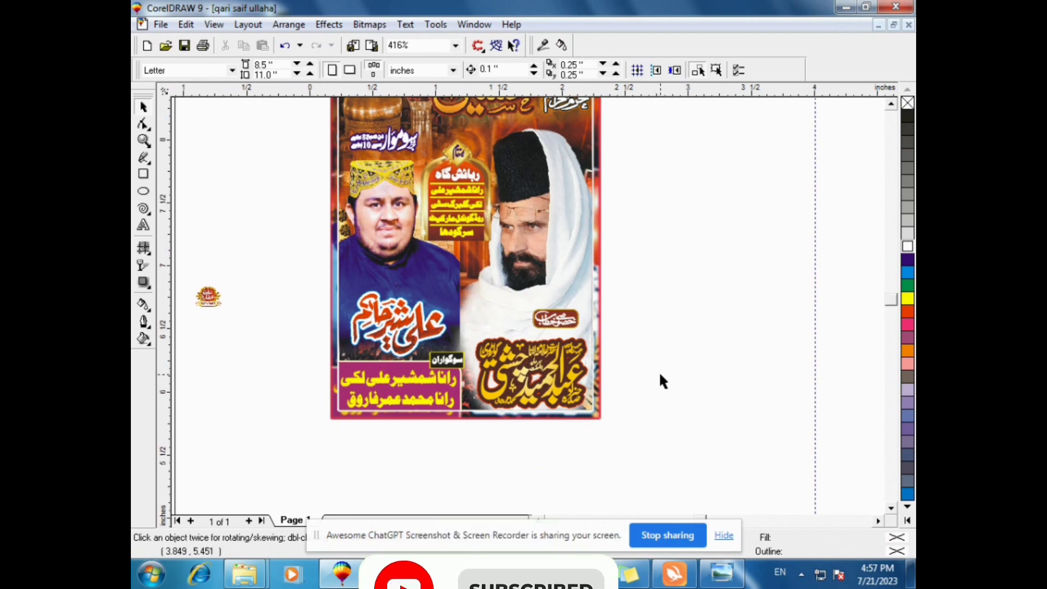
Place the small round badge back on the poster, just below the arched address panel
{"action": "left_click_drag", "start_coordinate": [343, 383], "coordinate": [612, 380]}
{"action": "left_click", "coordinate": [397, 368]}
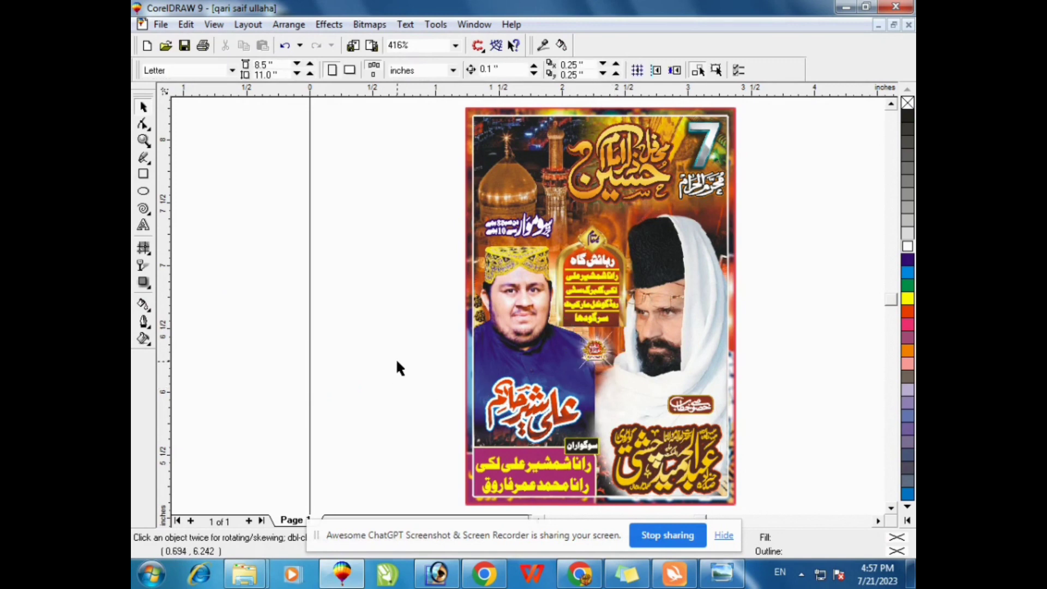
{"action": "scroll", "coordinate": [630, 261], "scroll_direction": "right", "scroll_amount": 1}
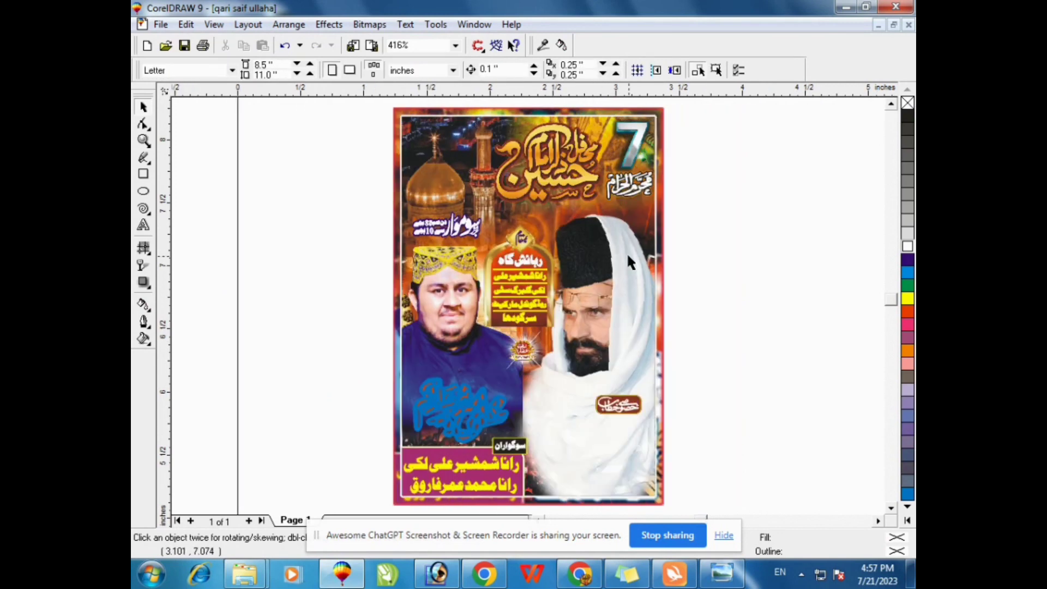
Move the golden title calligraphy slightly left and enlarge it to about 0.916 × 0.693 inches
{"action": "left_click", "coordinate": [567, 192]}
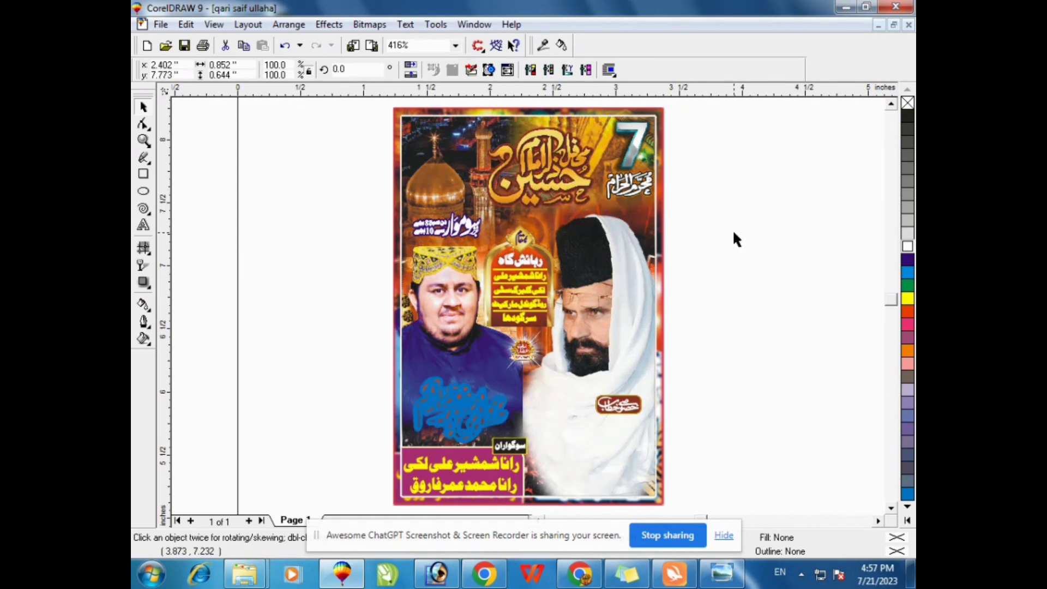
{"action": "left_click", "coordinate": [599, 117]}
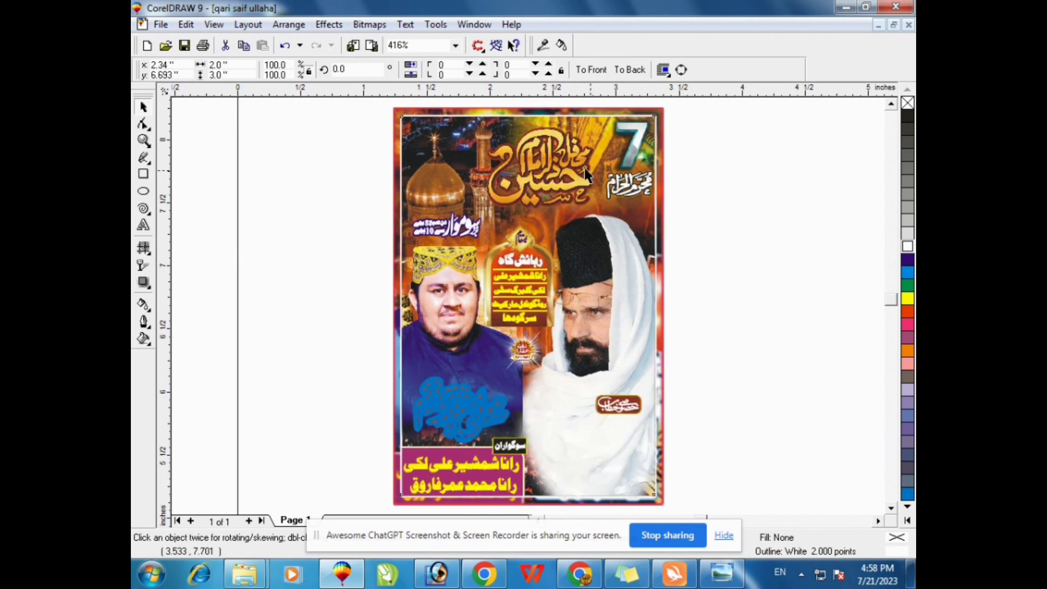
{"action": "left_click", "coordinate": [580, 167]}
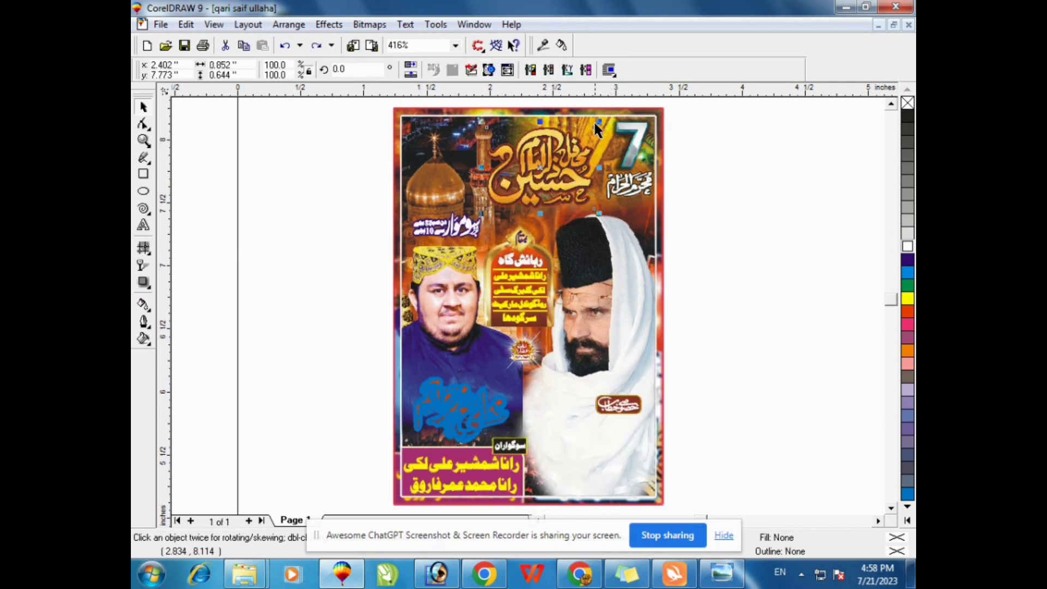
{"action": "left_click_drag", "start_coordinate": [597, 120], "coordinate": [619, 112]}
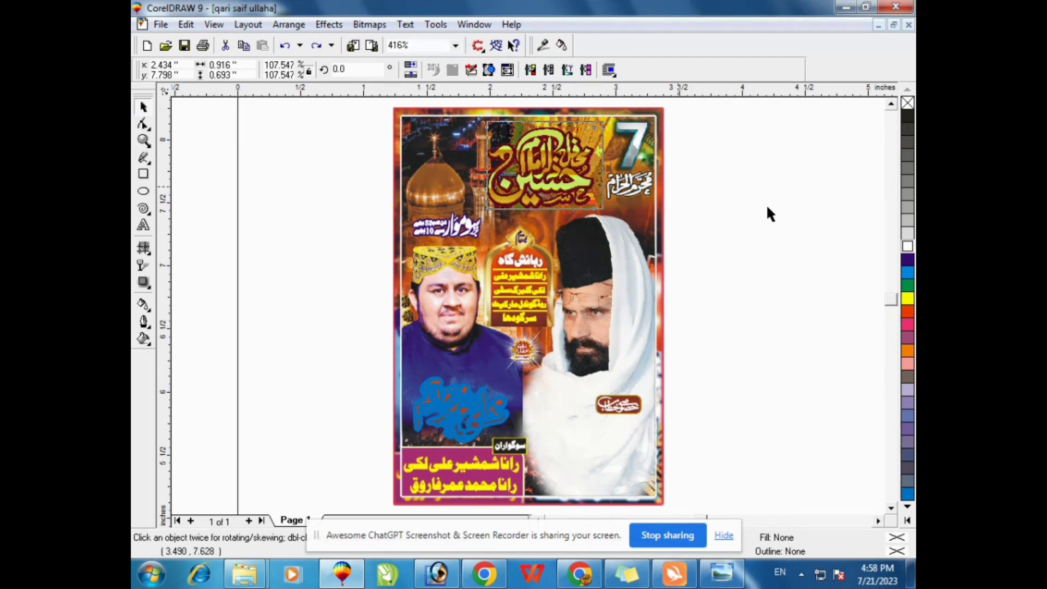
{"action": "left_click", "coordinate": [768, 242]}
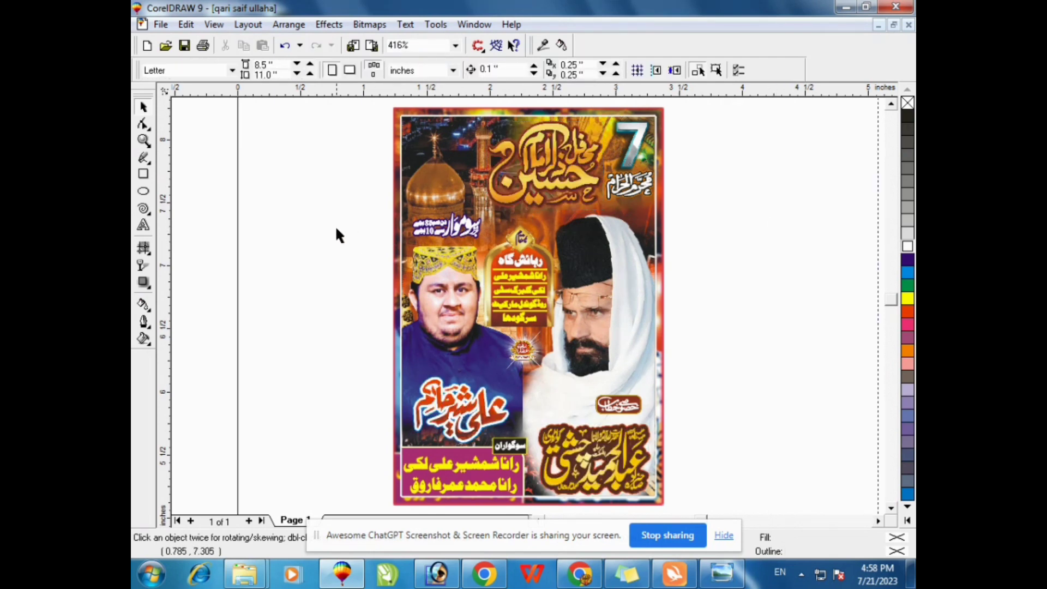
Nudge the arched address panel slightly up and left between the portraits, and preview the poster full screen
{"action": "left_click", "coordinate": [523, 182]}
{"action": "left_click", "coordinate": [299, 256]}
{"action": "left_click", "coordinate": [496, 266]}
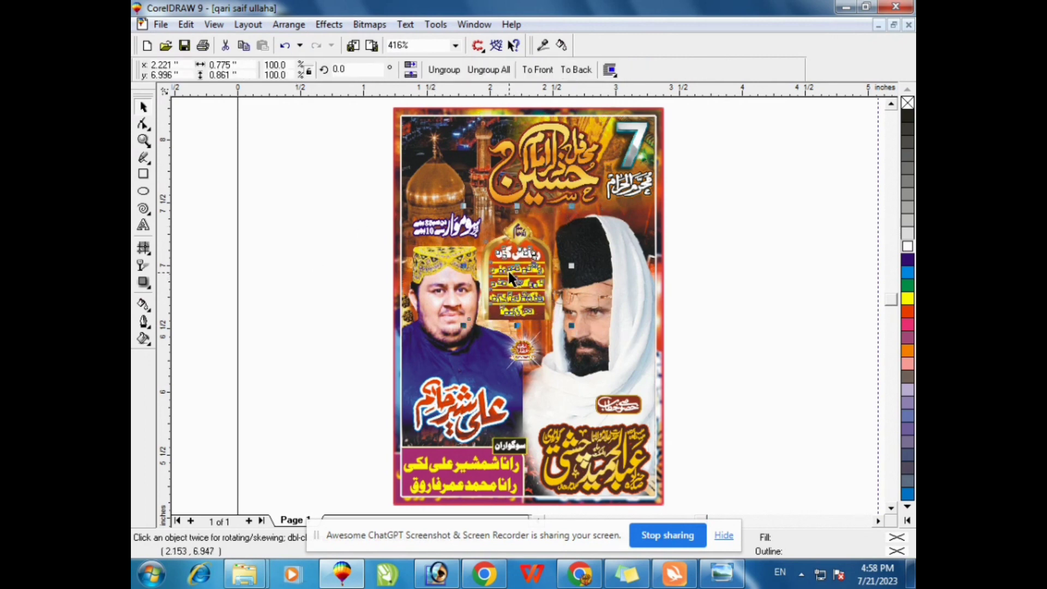
{"action": "left_click", "coordinate": [702, 231]}
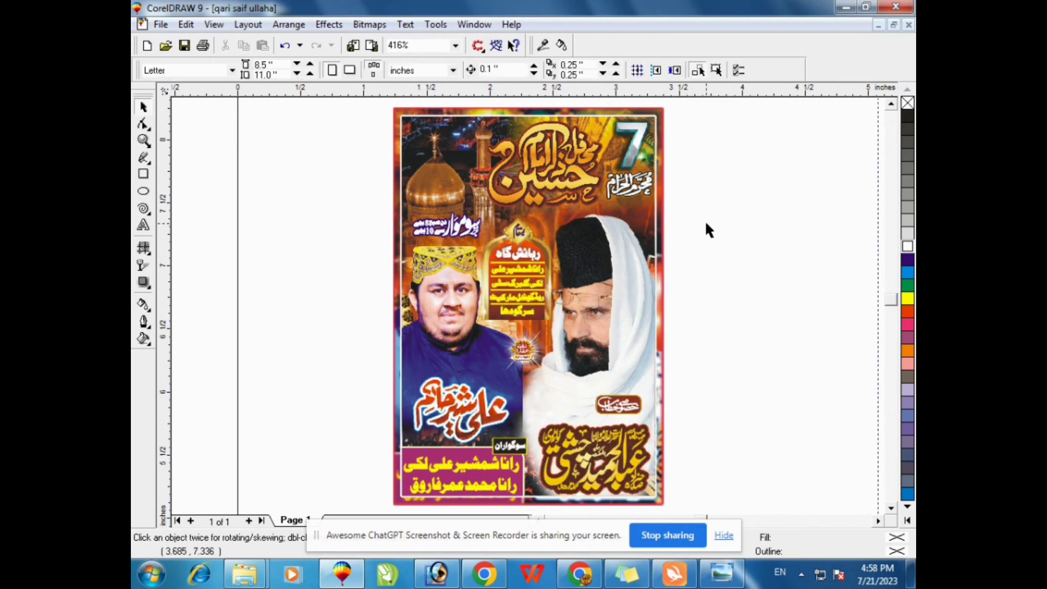
{"action": "key", "text": "F9"}
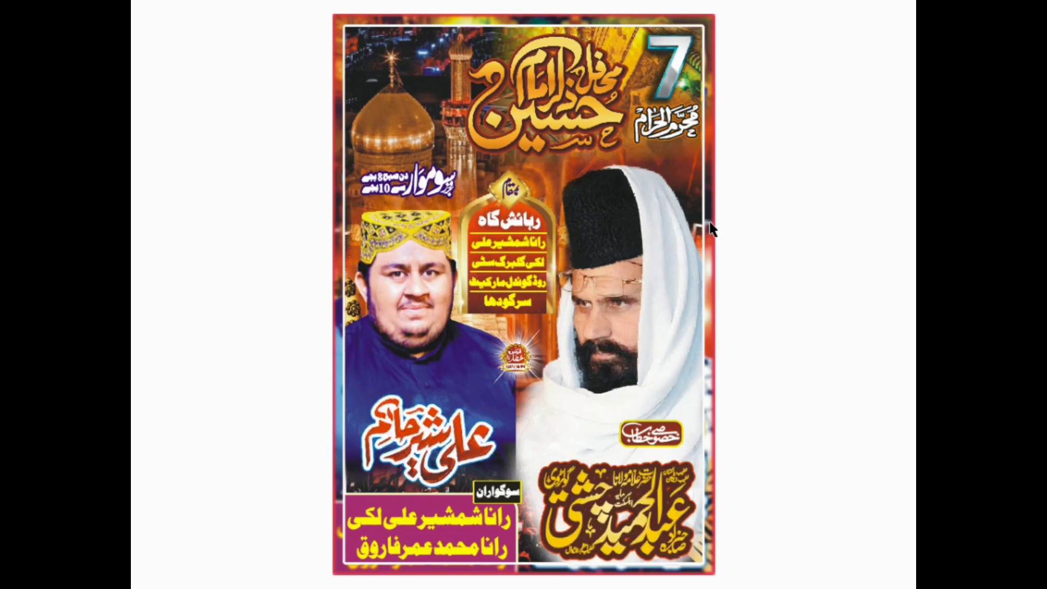
{"action": "key", "text": "Escape"}
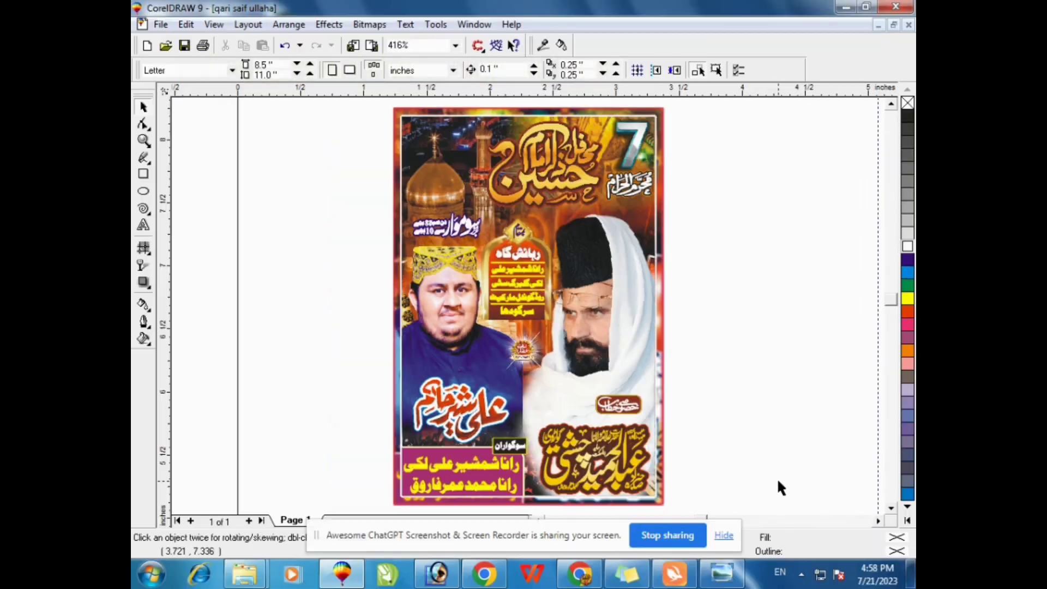
Recolour the front lettering of the white-shawled speaker's name with a black outline and a plain yellow fill
{"action": "left_click", "coordinate": [611, 457]}
{"action": "right_click", "coordinate": [907, 115]}
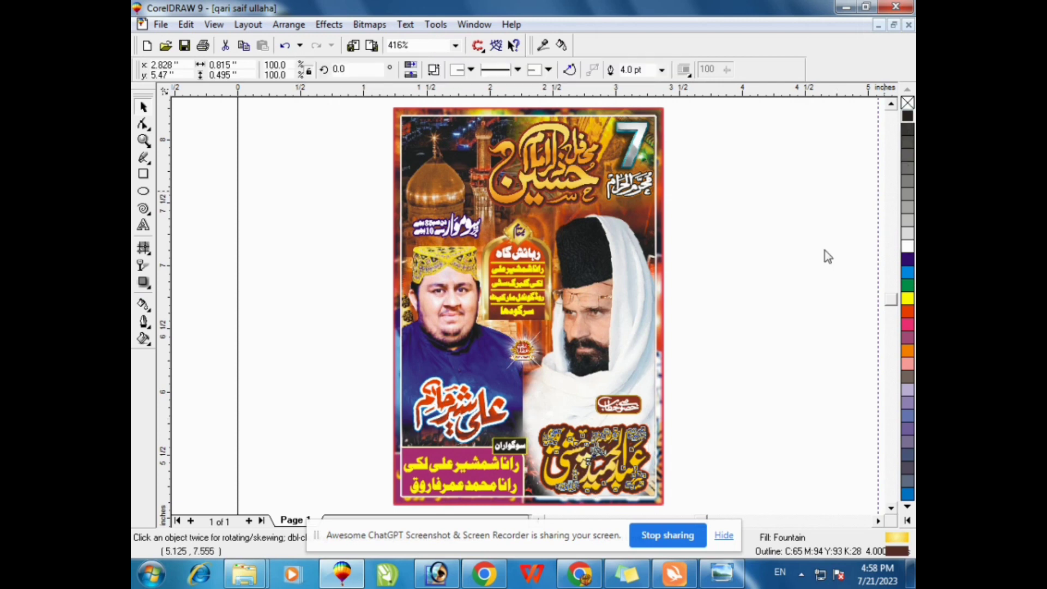
{"action": "left_click", "coordinate": [726, 453]}
{"action": "left_click", "coordinate": [622, 461]}
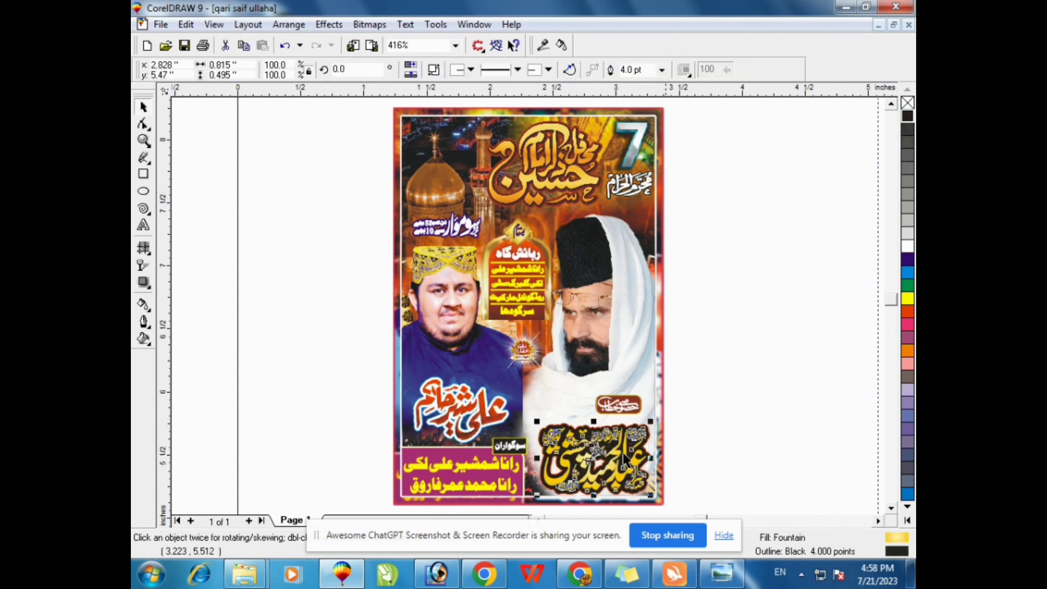
{"action": "left_click", "coordinate": [906, 300]}
{"action": "left_click", "coordinate": [739, 449]}
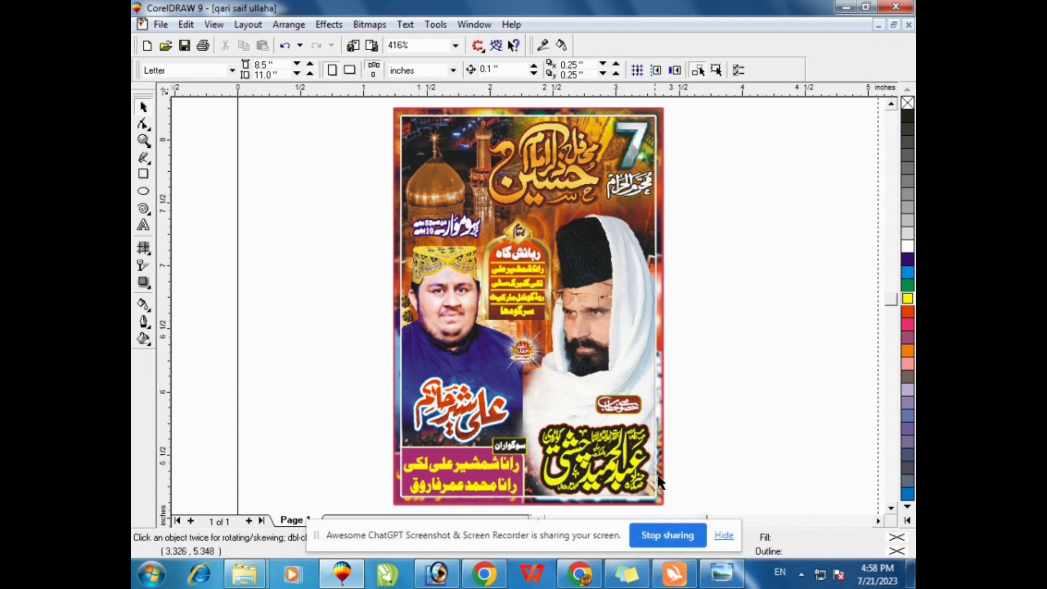
{"action": "left_click", "coordinate": [580, 574]}
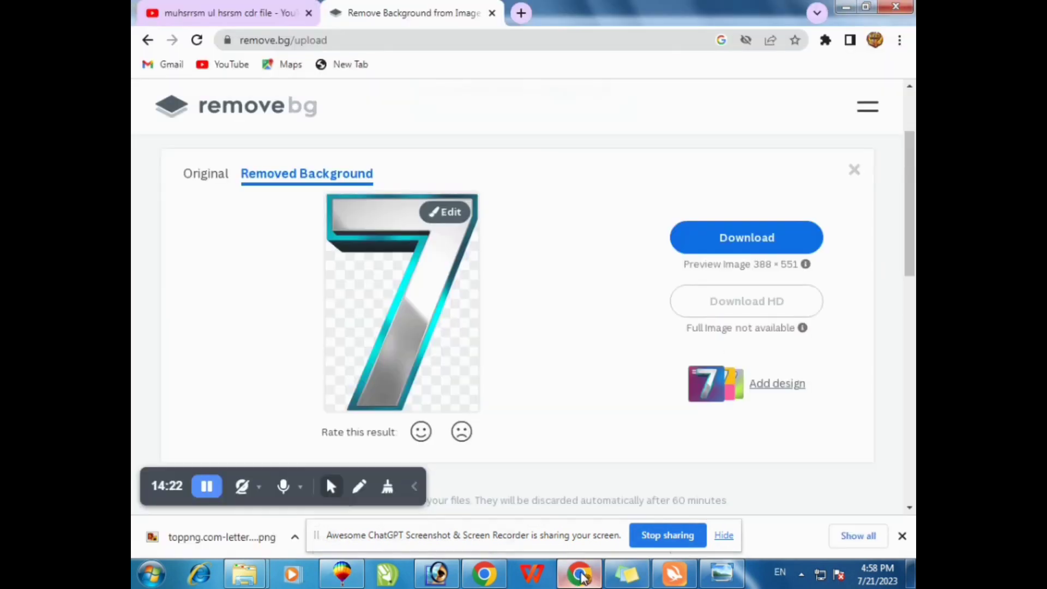
{"action": "left_click", "coordinate": [582, 575]}
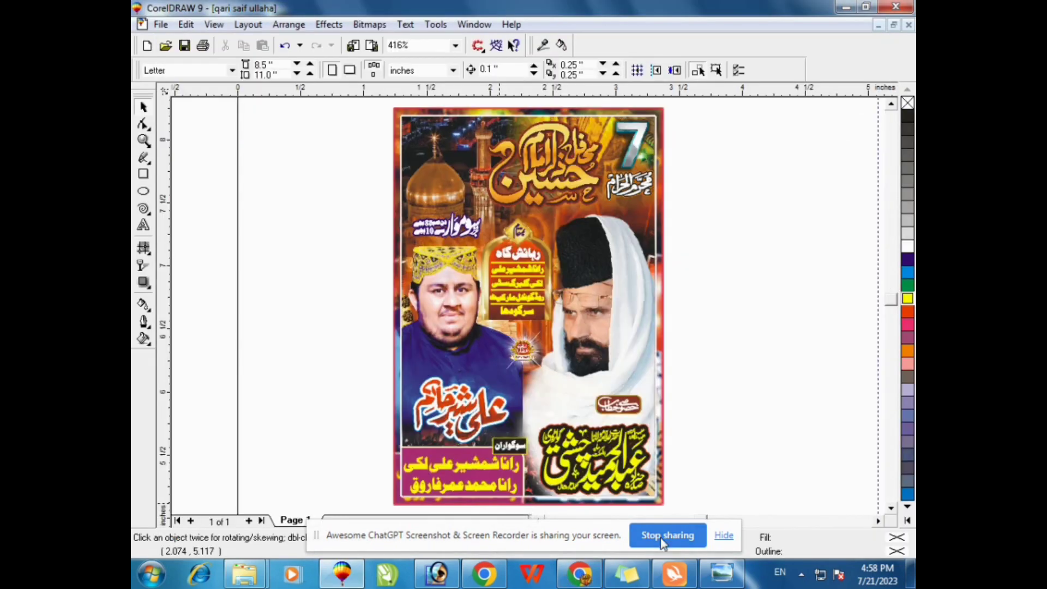